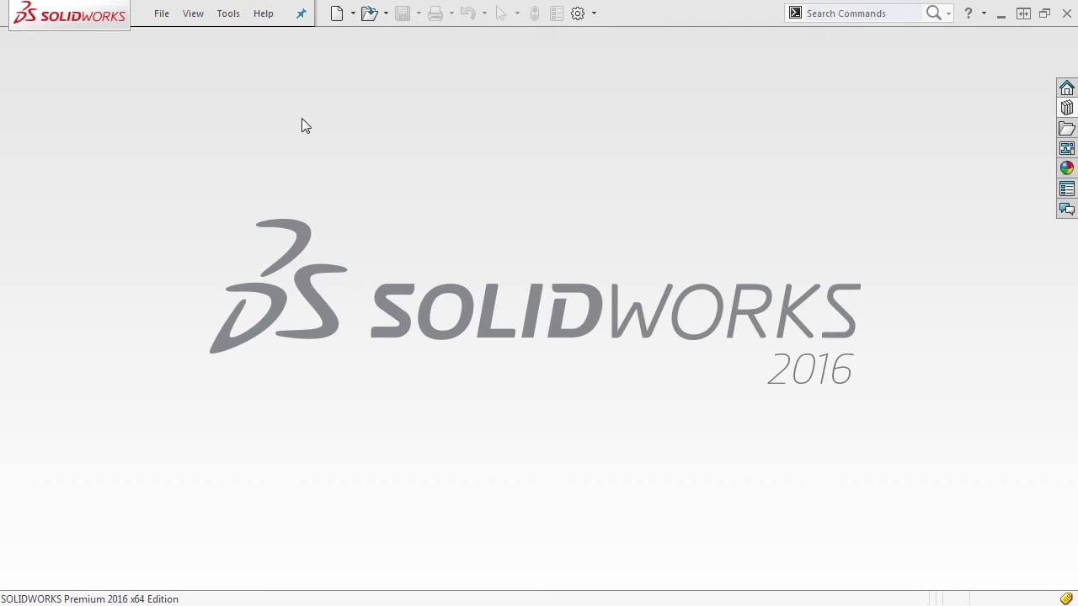
Step: Create a new part, Part1, from the Part_mm millimetre template
click(337, 13)
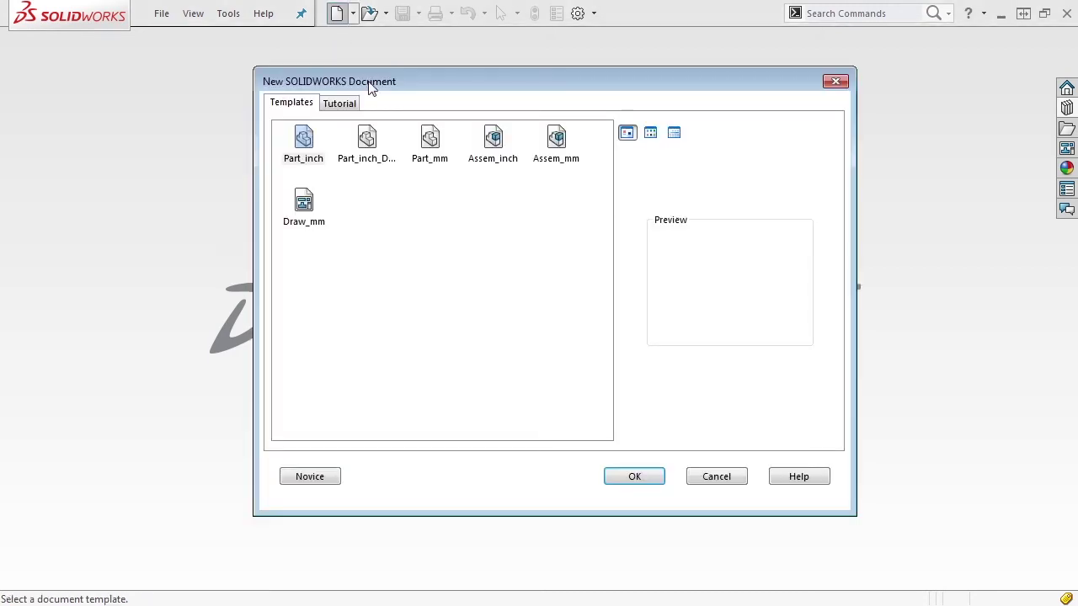
click(431, 152)
click(648, 475)
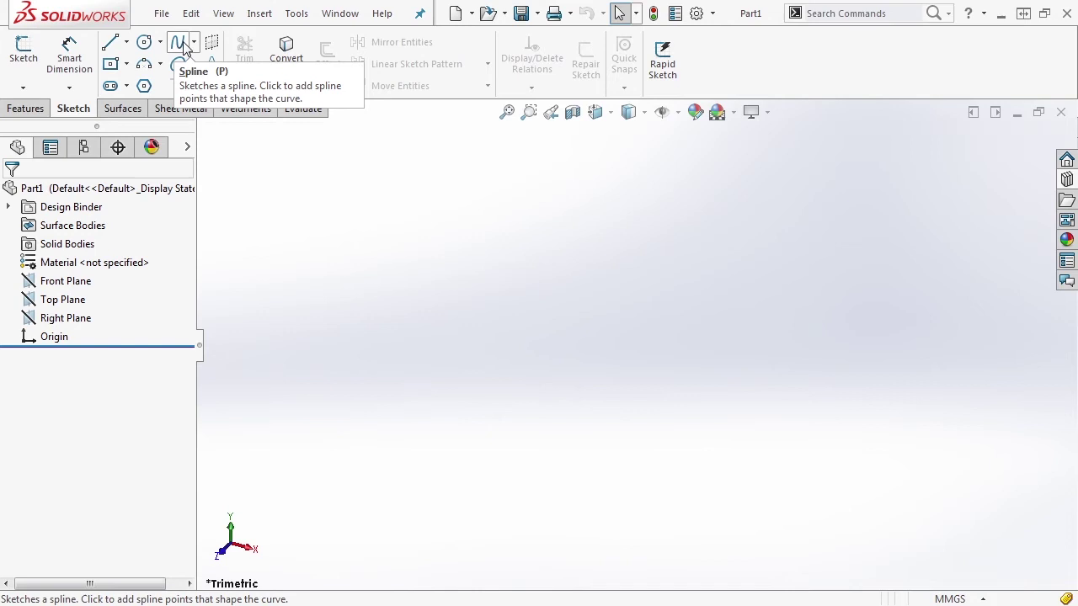
Step: Browse the Ellipse, Line and Spline flyouts to review the available sketch curve types
click(193, 66)
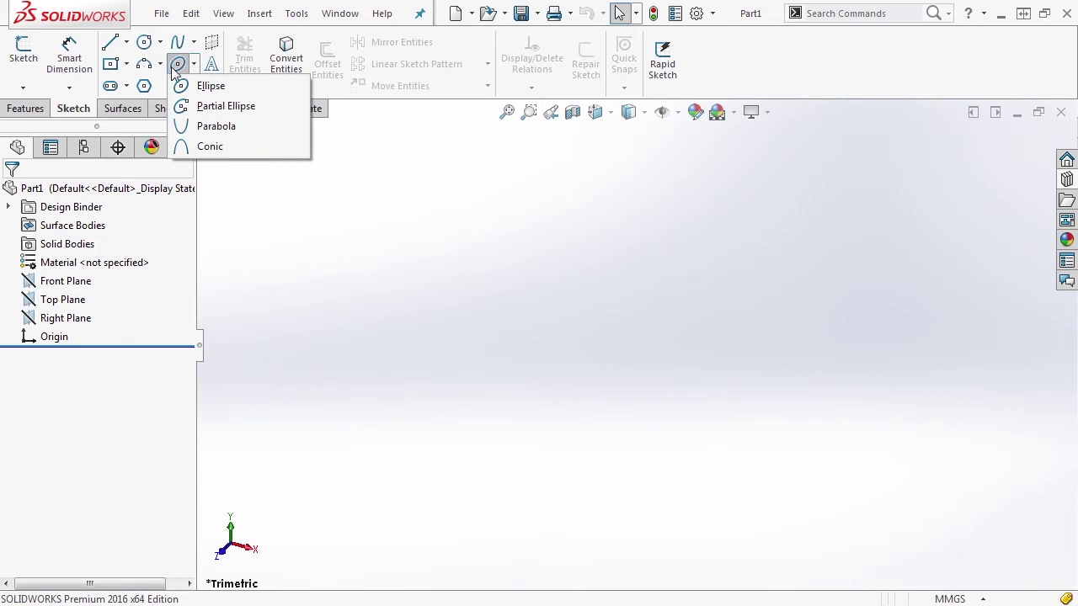
click(125, 43)
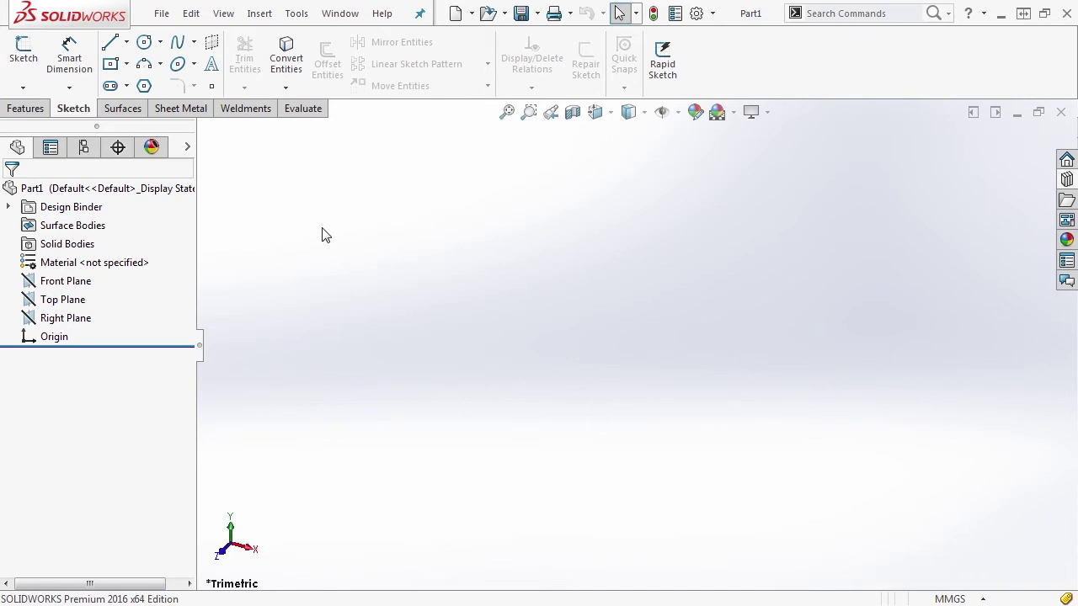
click(194, 43)
Step: On a Front Plane sketch, draw a standard spline through left, top and right points arching over the origin
click(66, 281)
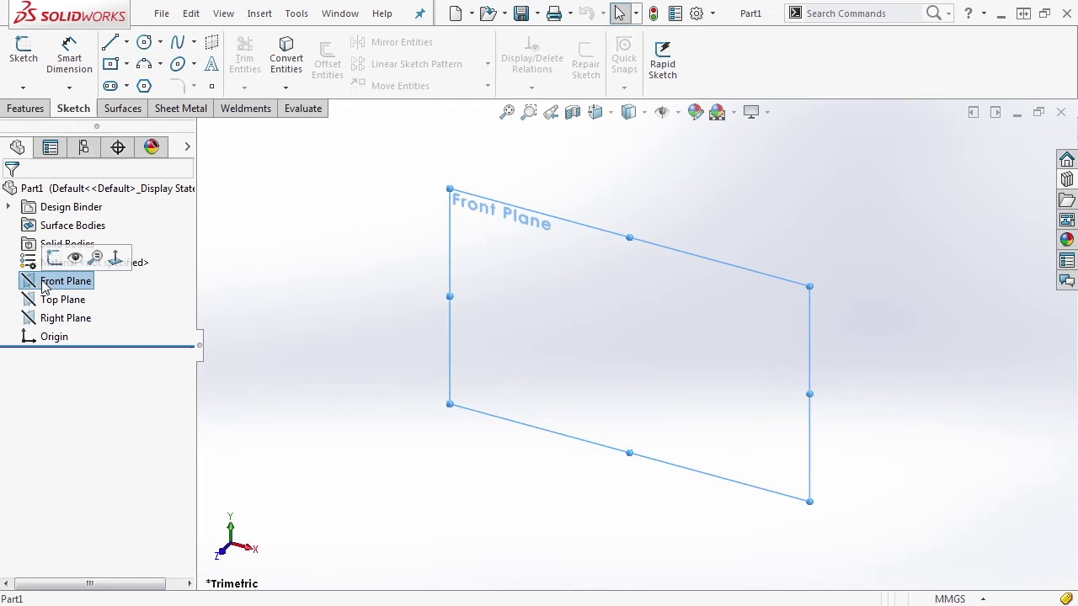
click(84, 255)
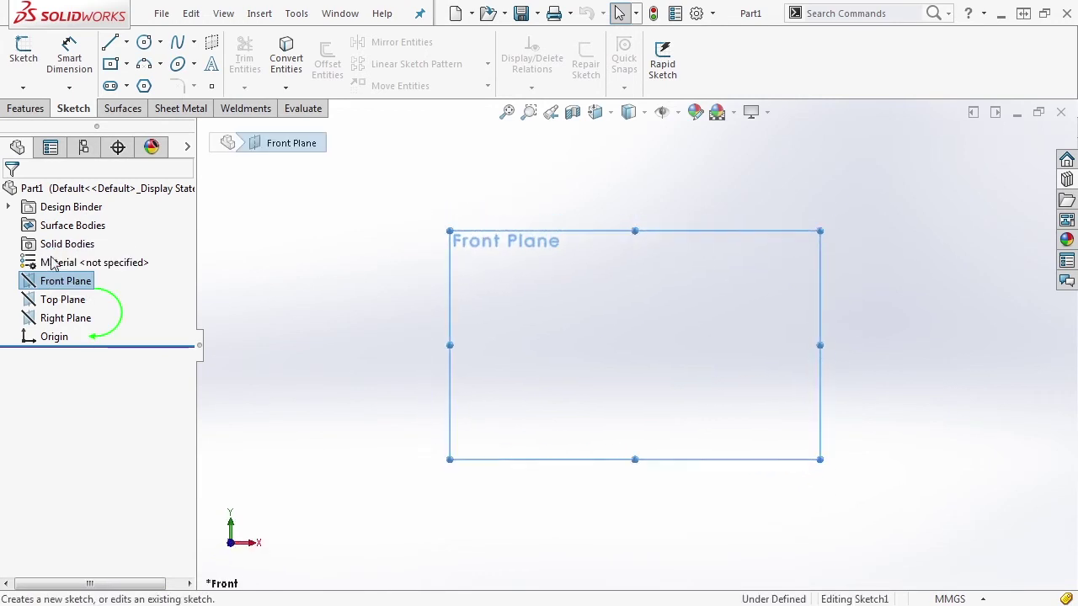
click(194, 42)
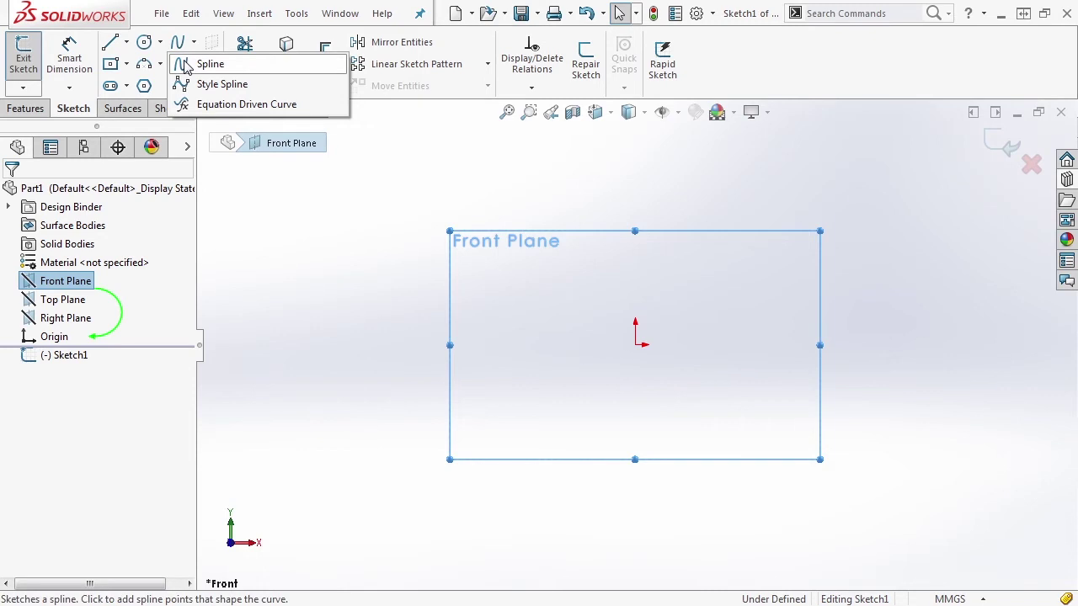
click(186, 66)
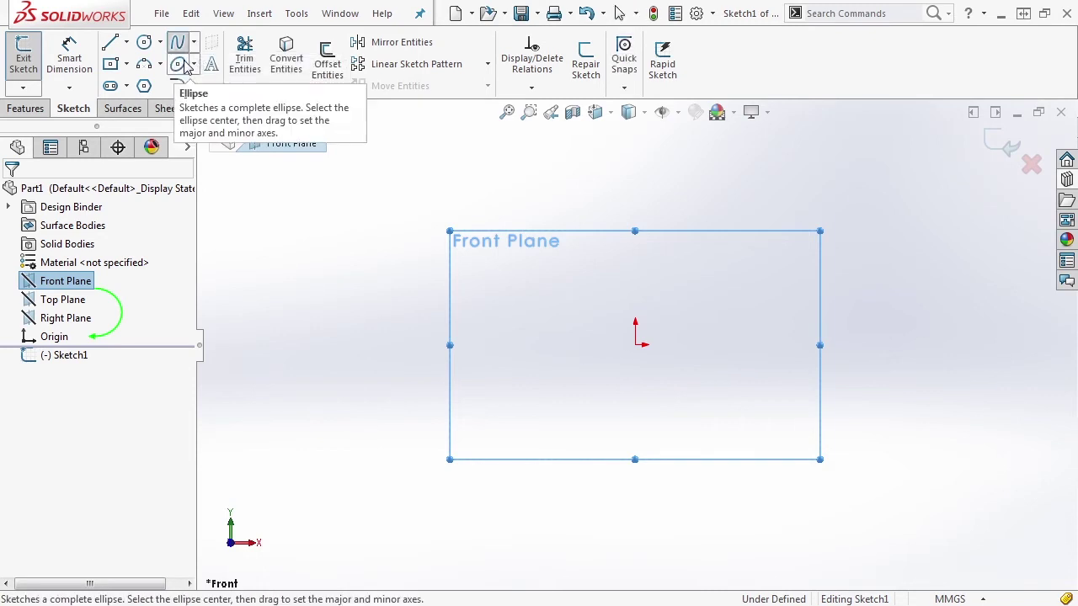
click(345, 288)
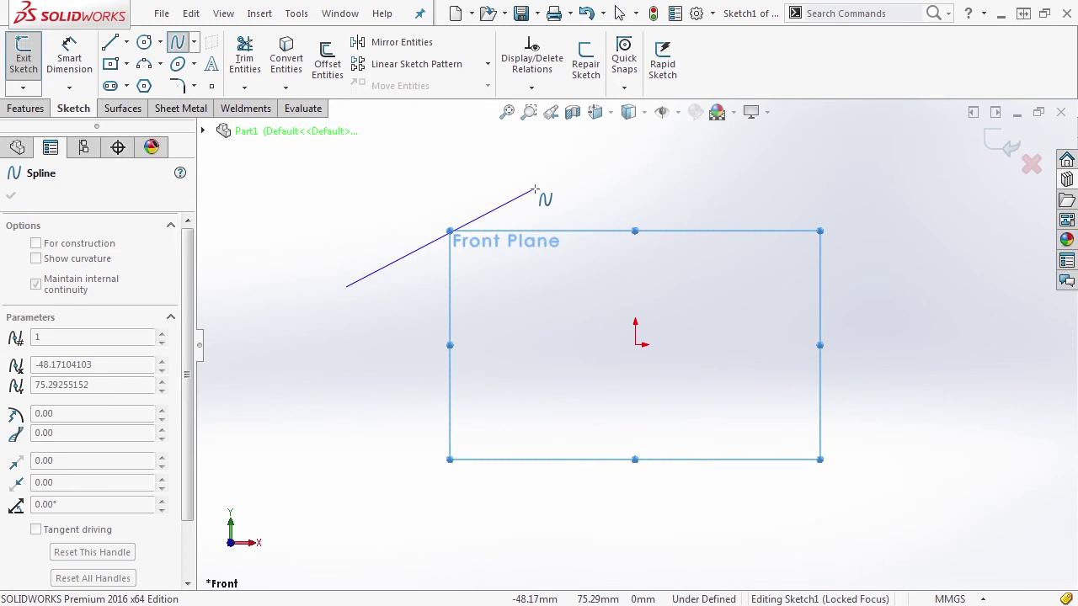
click(534, 189)
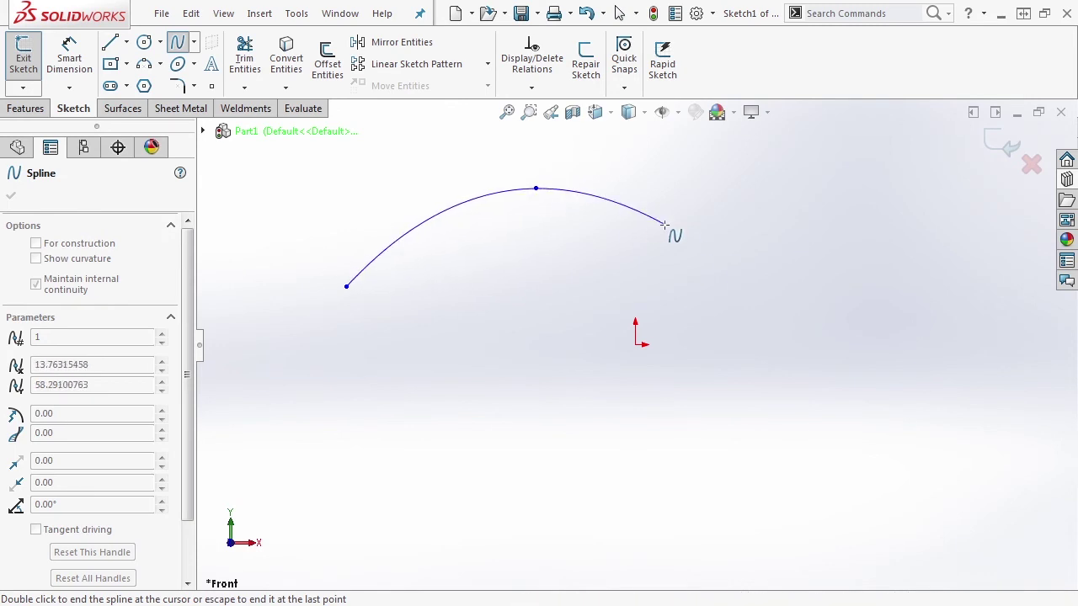
click(741, 281)
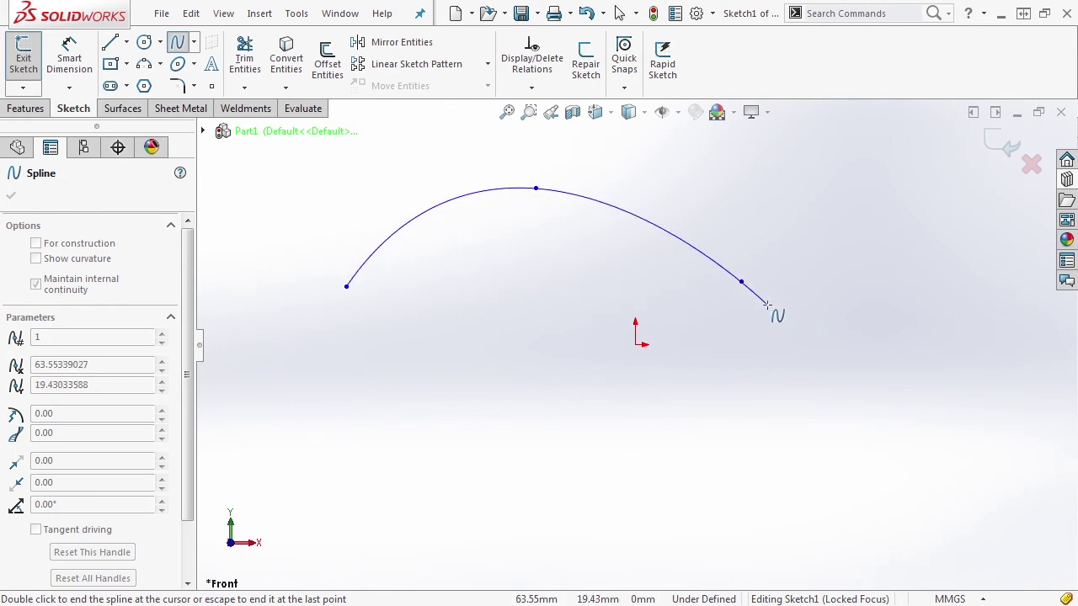
key(Escape)
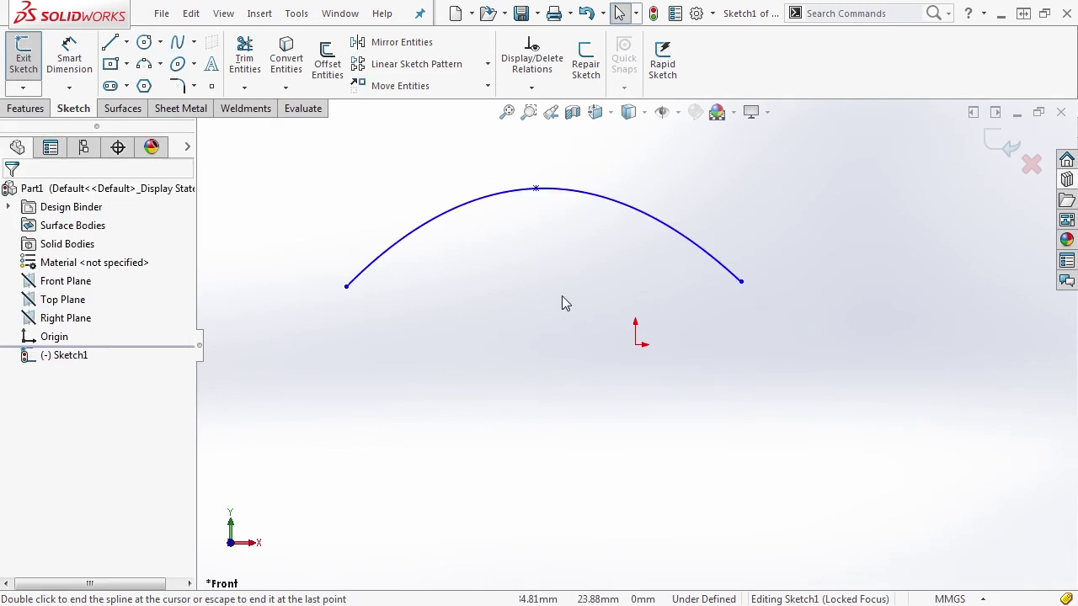
Step: Turn off Display Control Polygon for the spline from its right-click menu
click(354, 287)
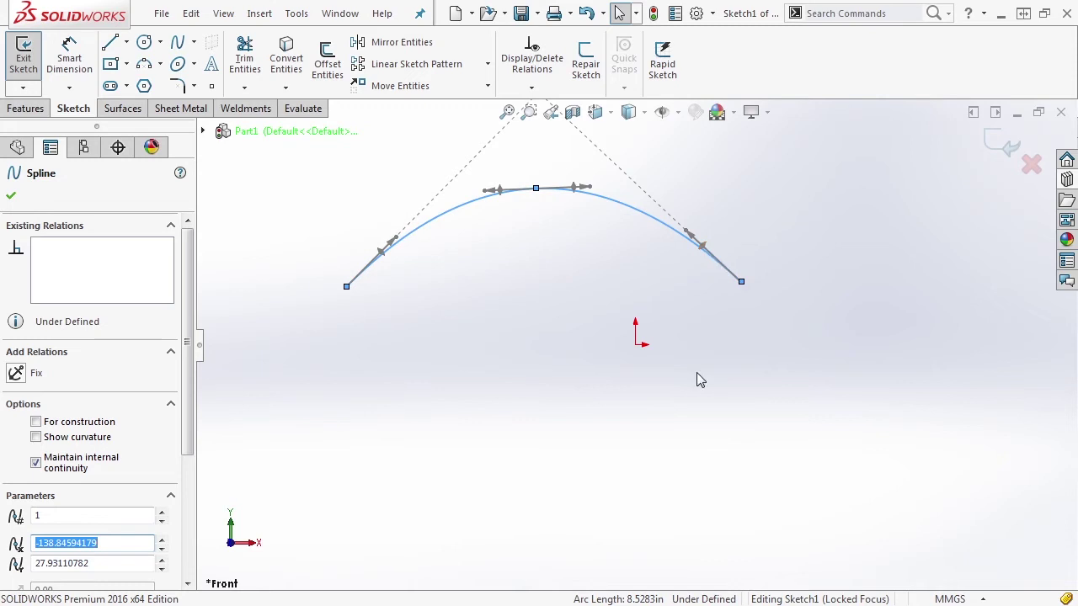
scroll(671, 449, up, 3)
scroll(598, 247, down, 5)
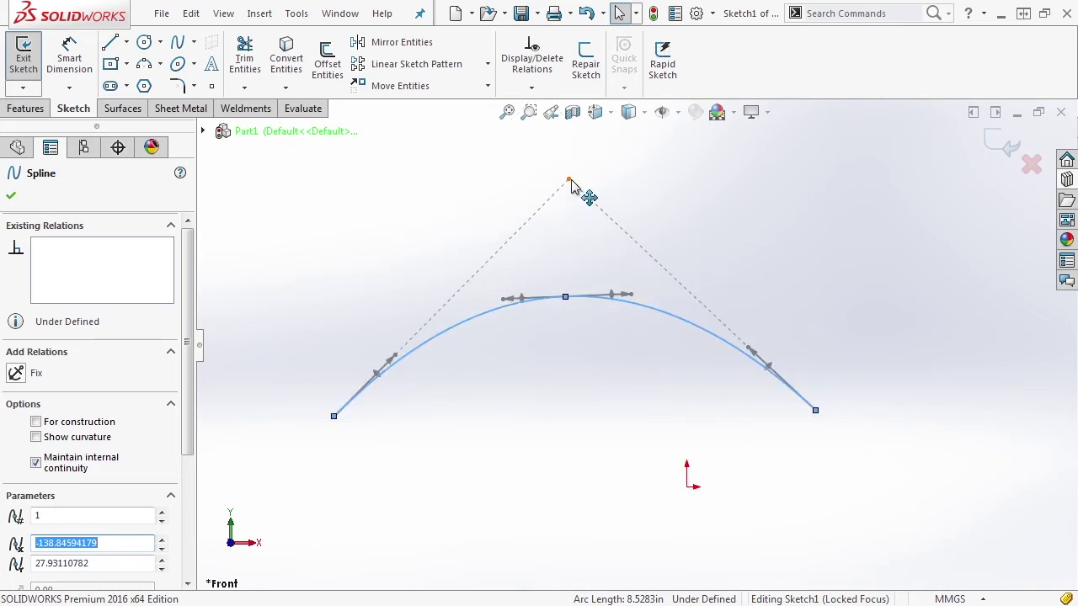
right_click(481, 328)
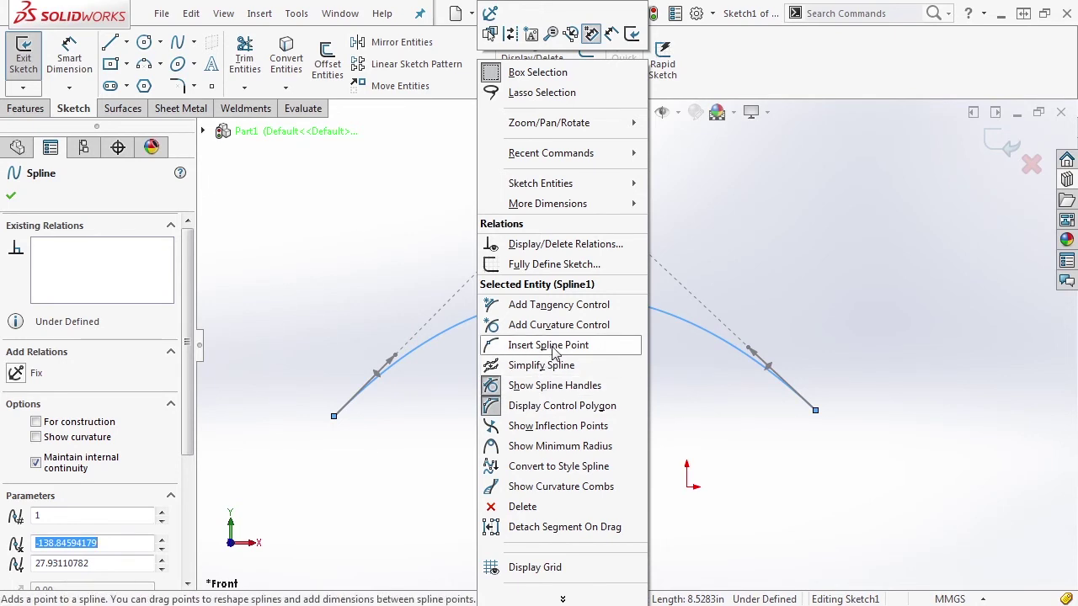
click(530, 412)
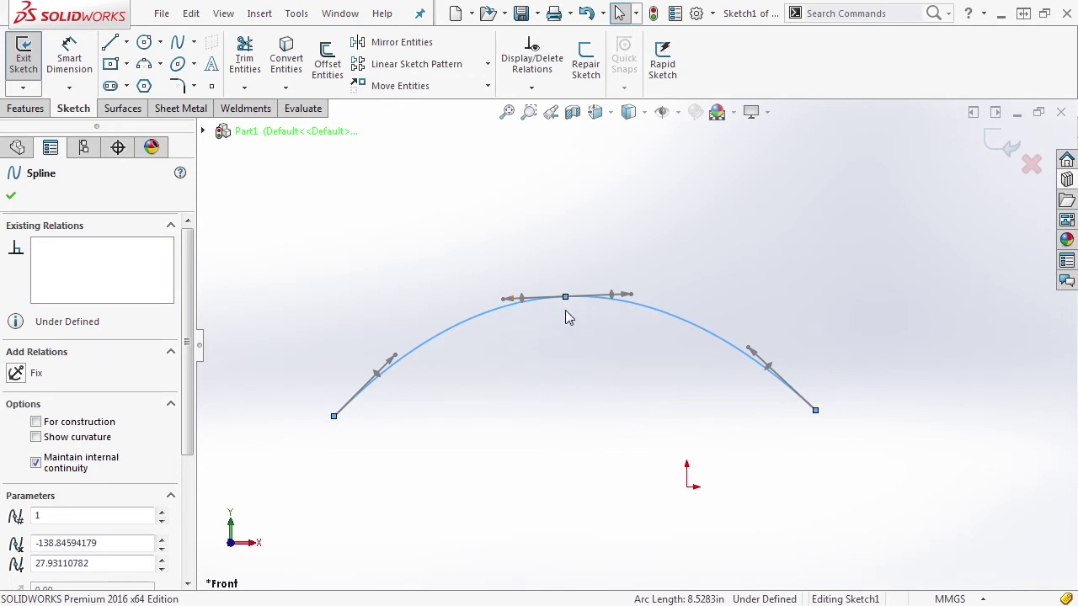
Step: Drag the spline's middle point upward for a taller arch, then reselect the spline
drag(565, 298, 554, 245)
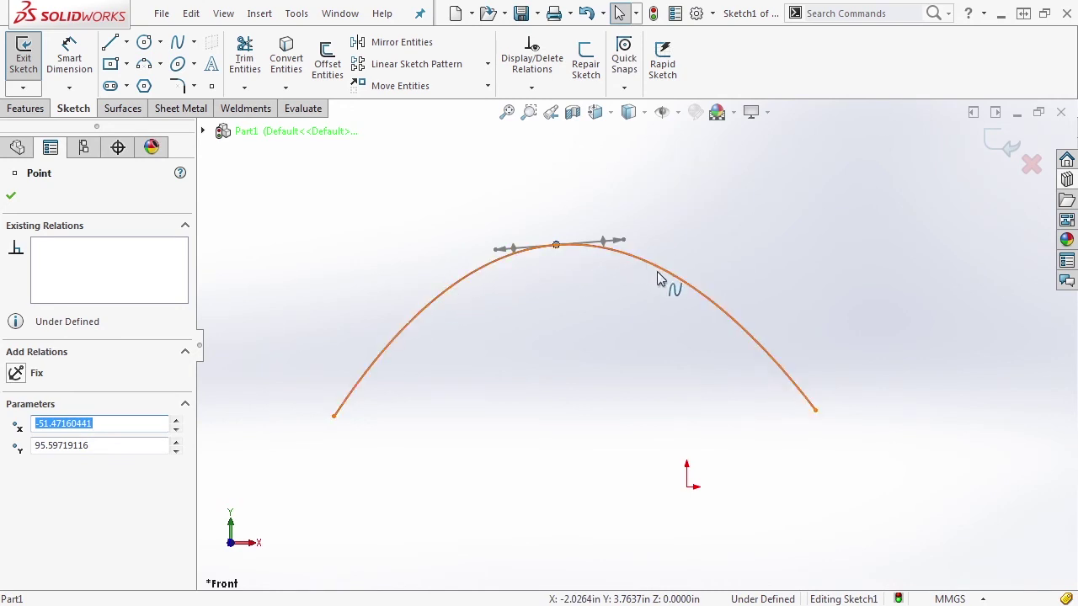
click(800, 397)
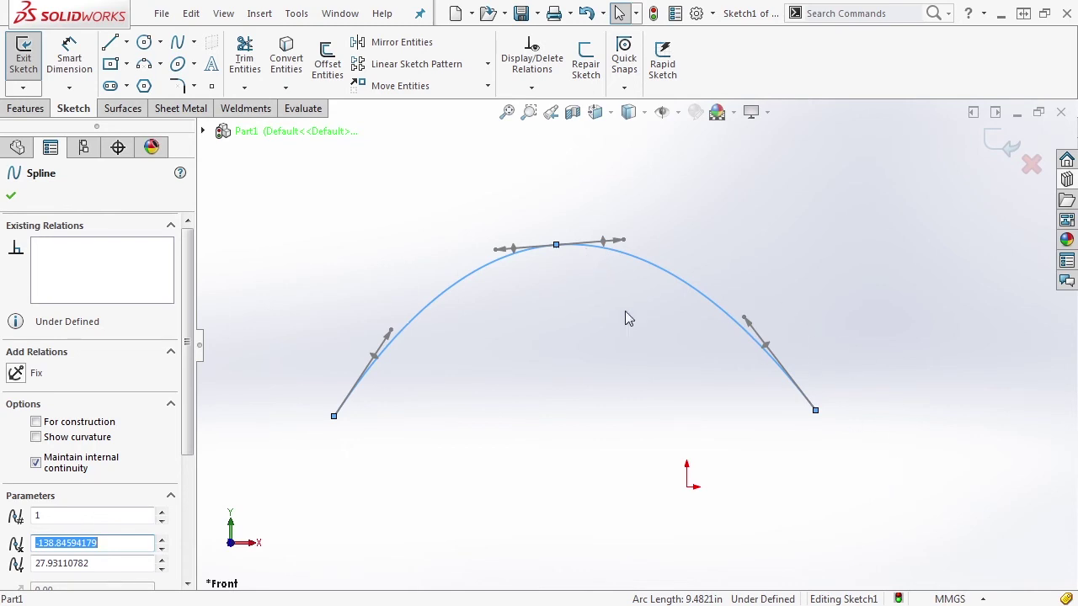
Step: Drag the spline's interior point right, down and toward the left end to try different shapes
drag(556, 249, 772, 223)
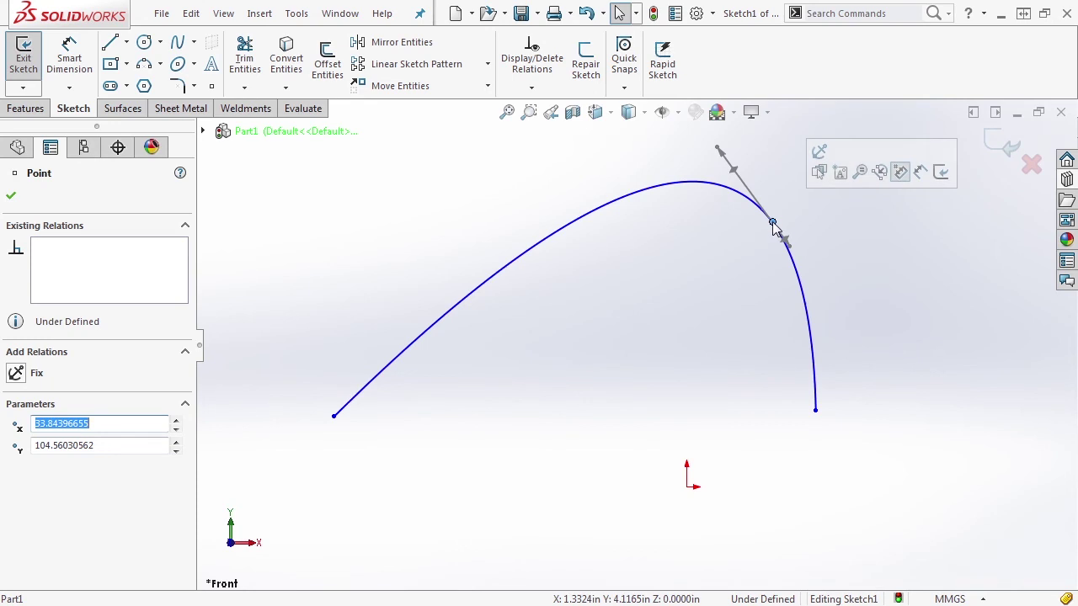
drag(773, 224, 782, 294)
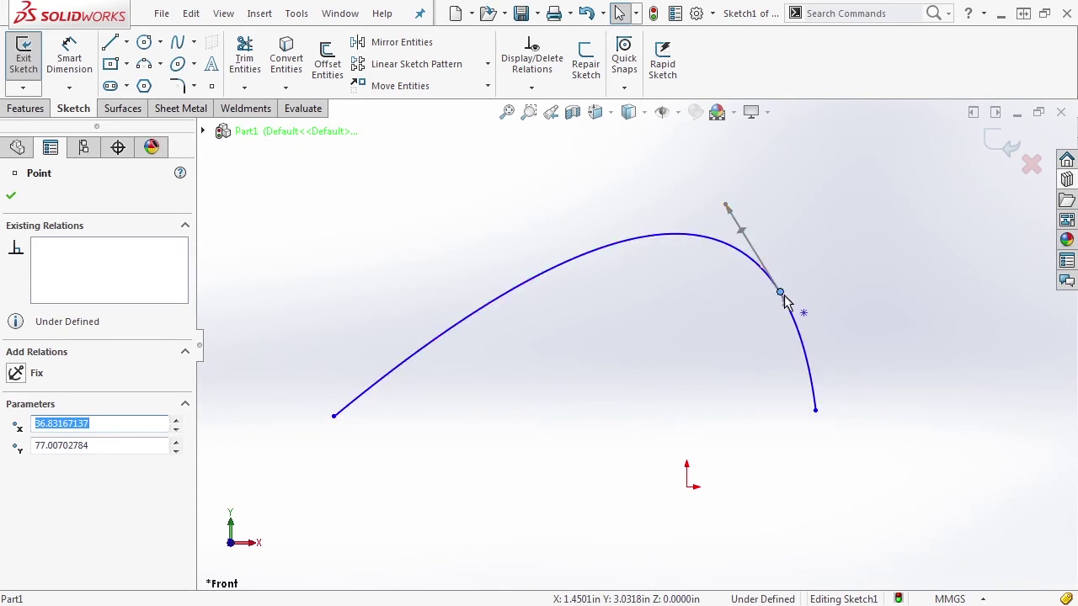
drag(769, 297, 342, 358)
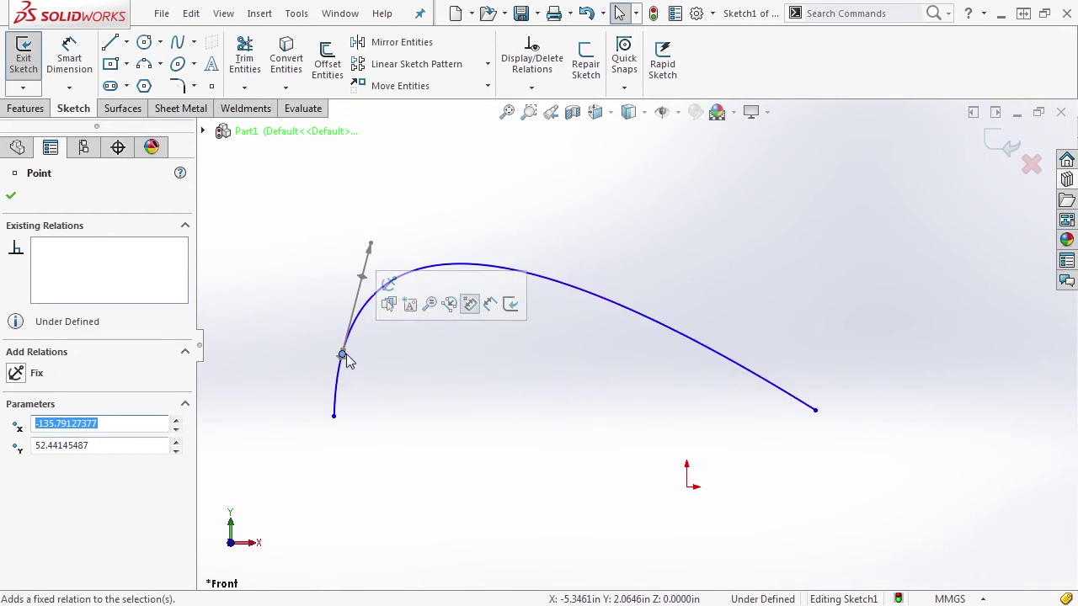
scroll(372, 359, down, 2)
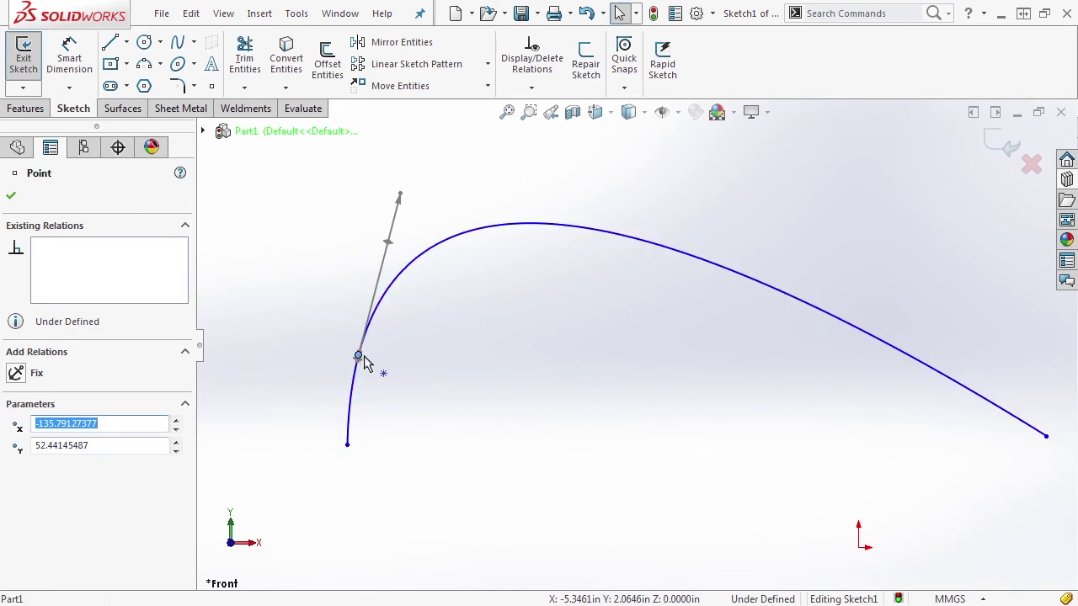
drag(363, 360, 410, 436)
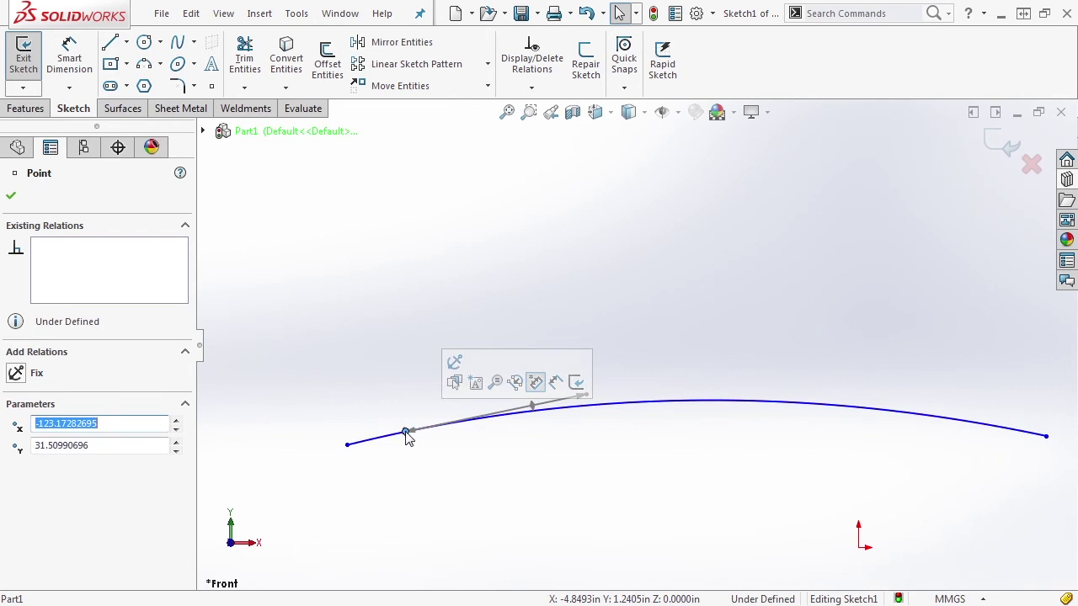
Step: Raise the interior point to X -46.71, Y 87.50, forming a tall, steep arch
scroll(408, 438, up, 5)
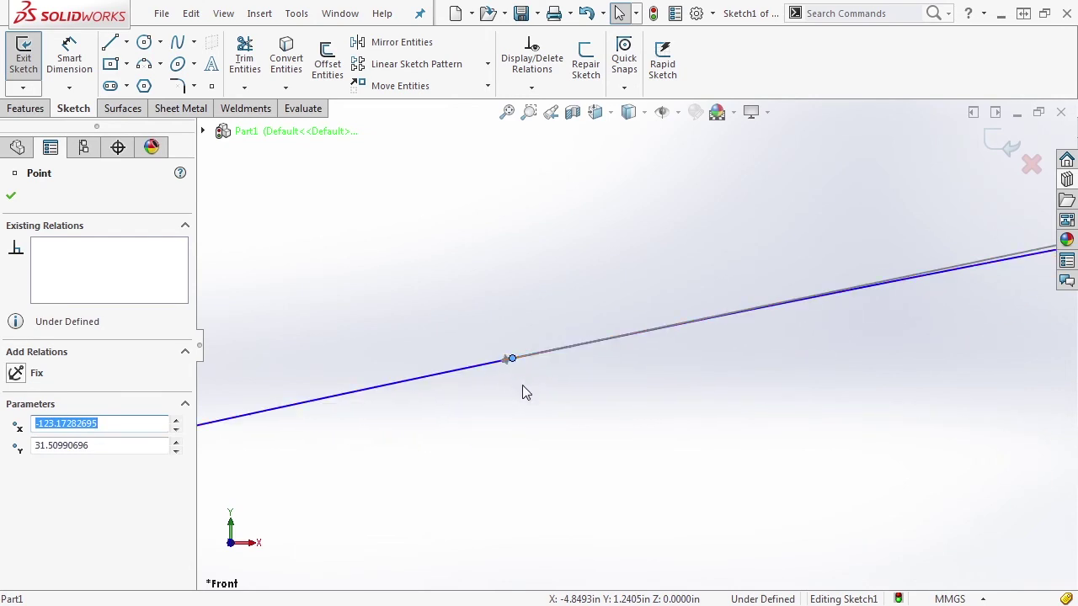
scroll(476, 430, down, 4)
scroll(752, 339, up, 2)
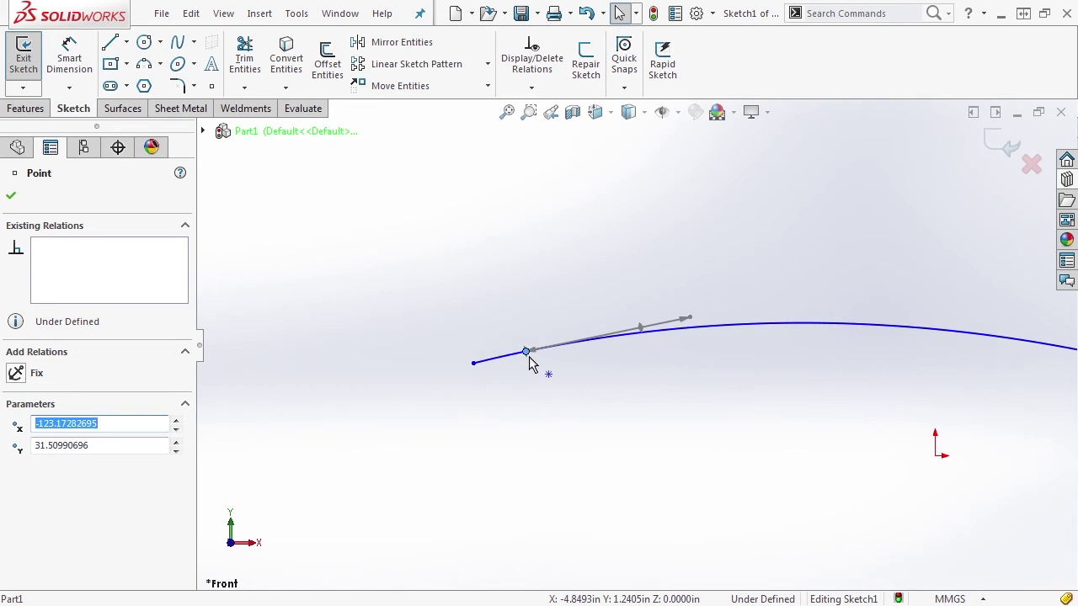
scroll(640, 370, down, 3)
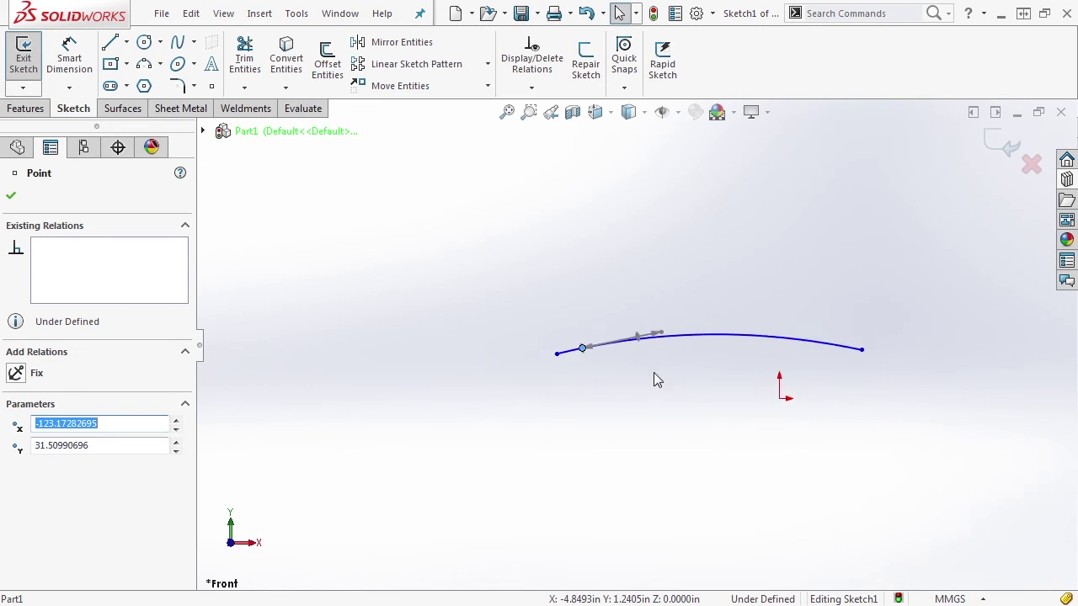
scroll(647, 358, up, 1)
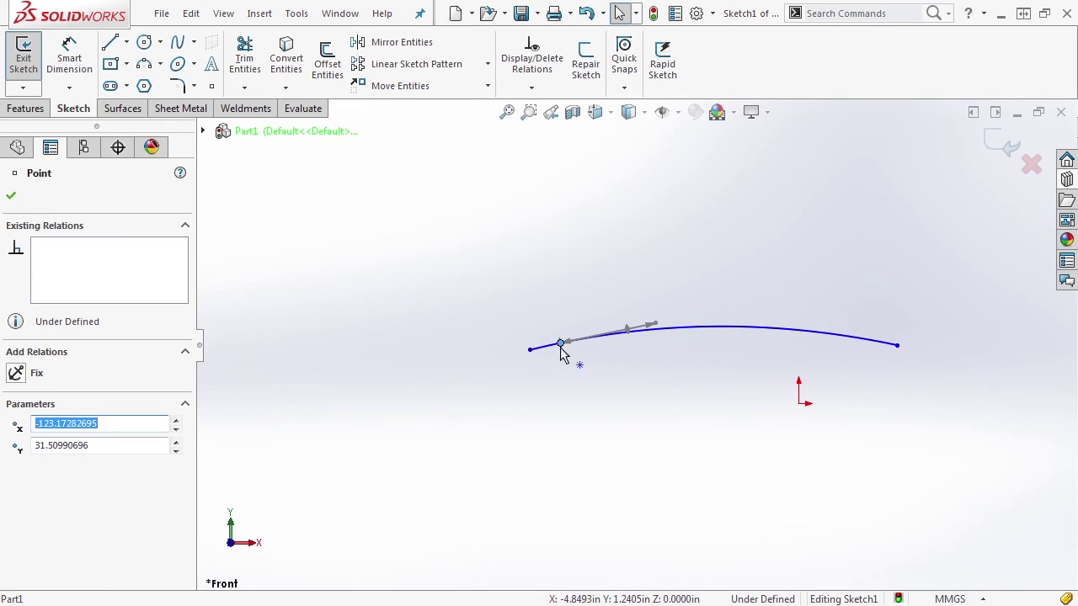
drag(560, 343, 708, 235)
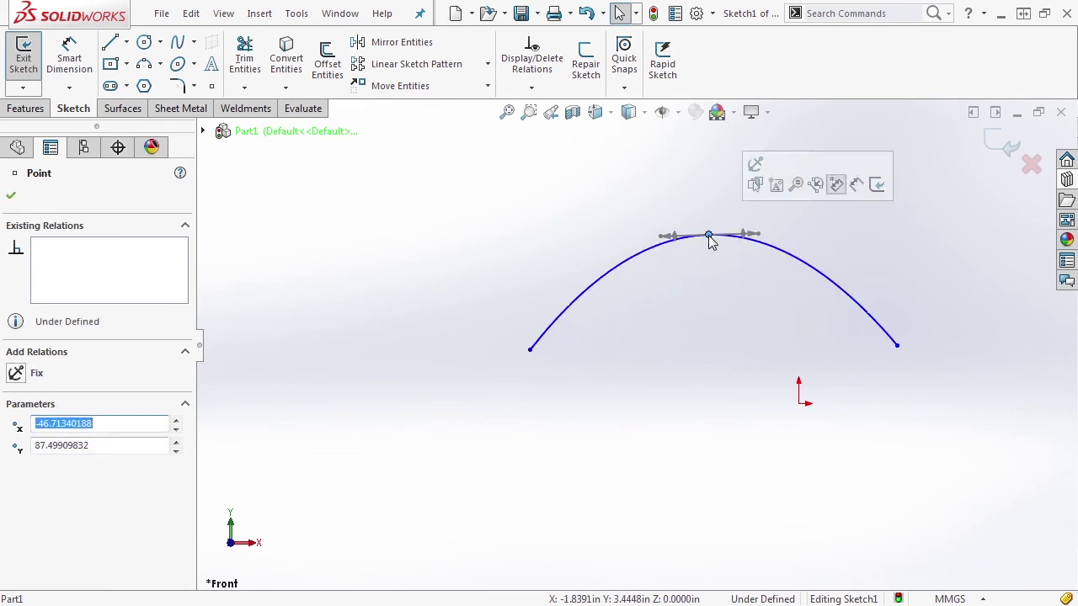
Step: Tilt and swing the spline's right-end tangent handle to reshape the arch's right side
click(867, 321)
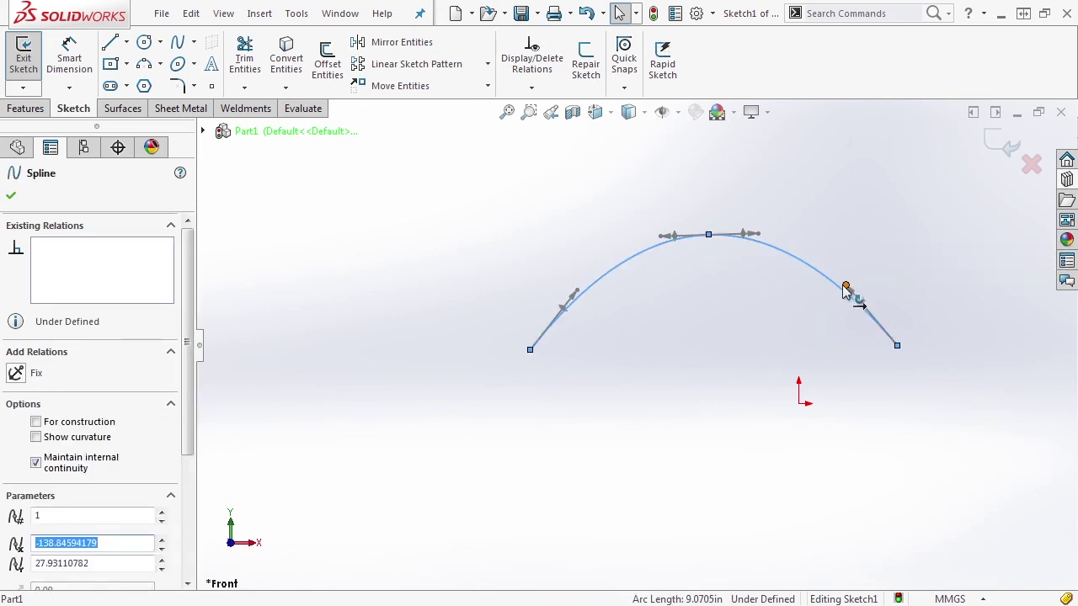
drag(844, 289, 878, 268)
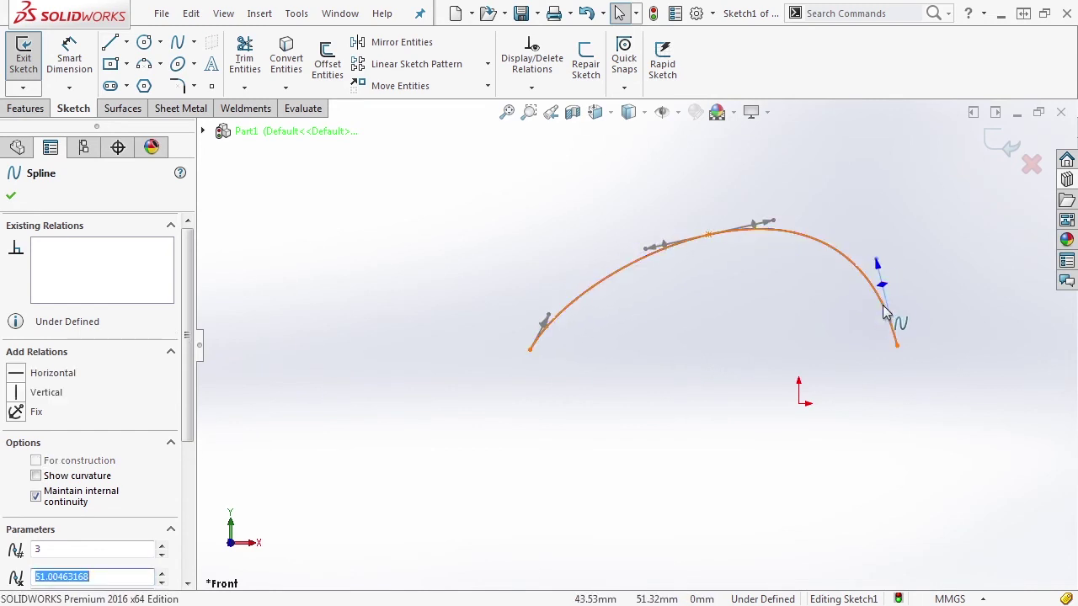
scroll(885, 312, down, 2)
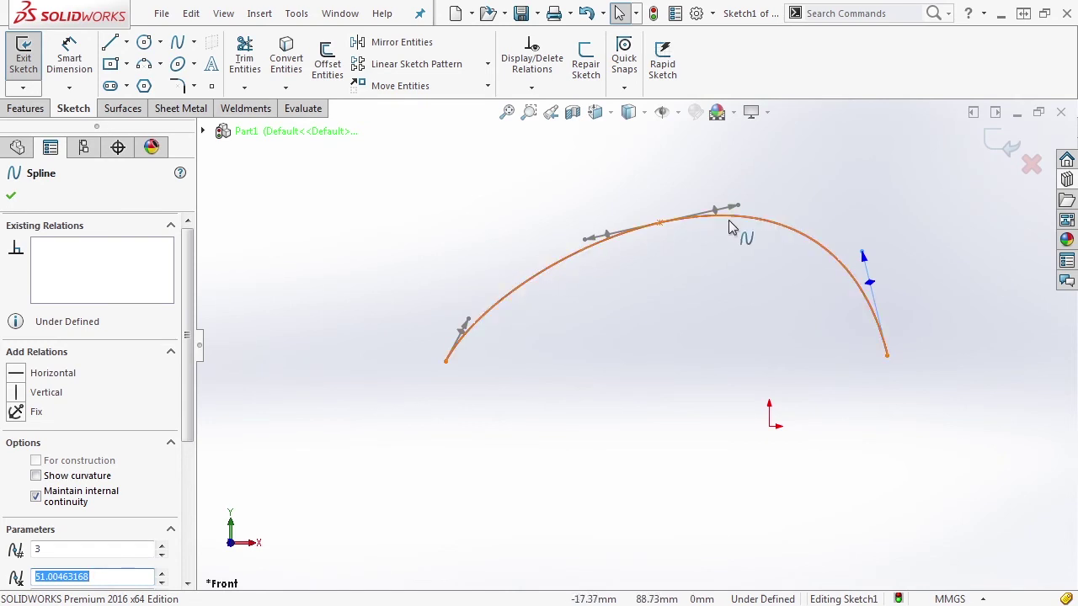
drag(863, 254, 847, 239)
scroll(865, 276, down, 4)
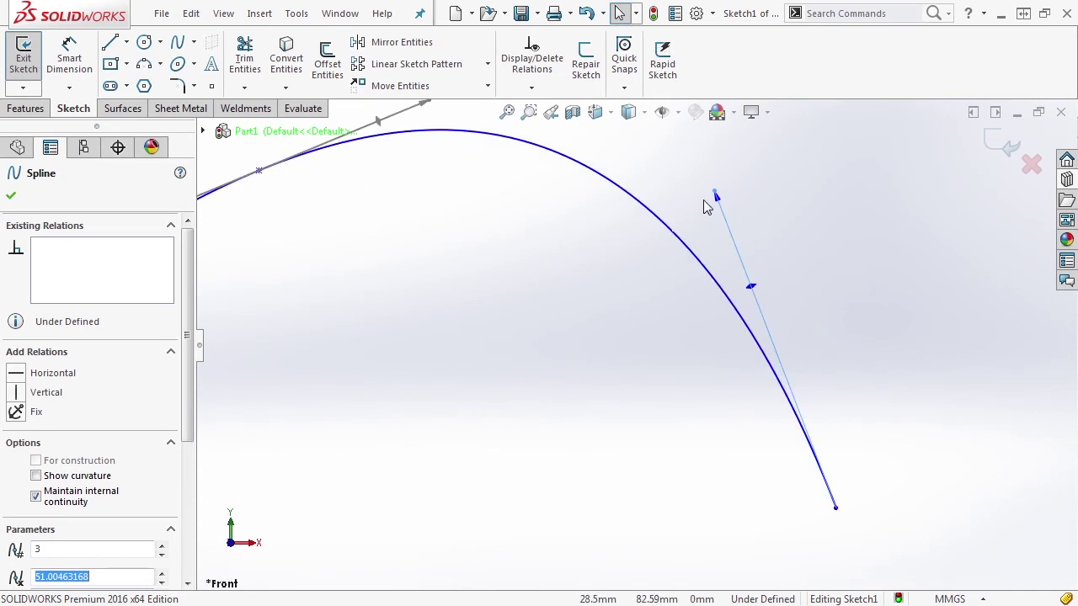
scroll(712, 202, down, 1)
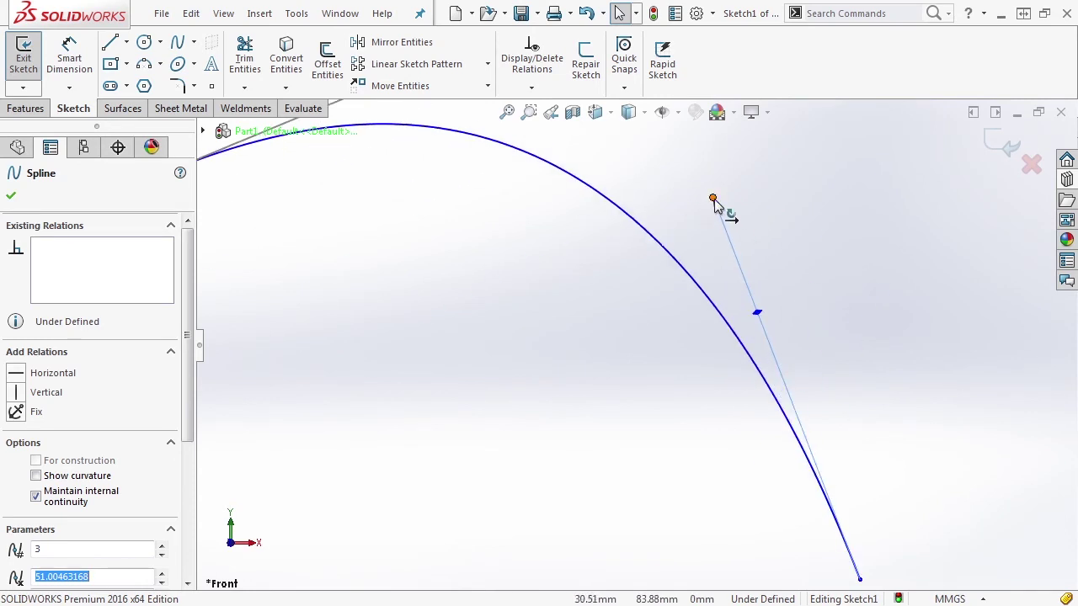
drag(713, 199, 704, 244)
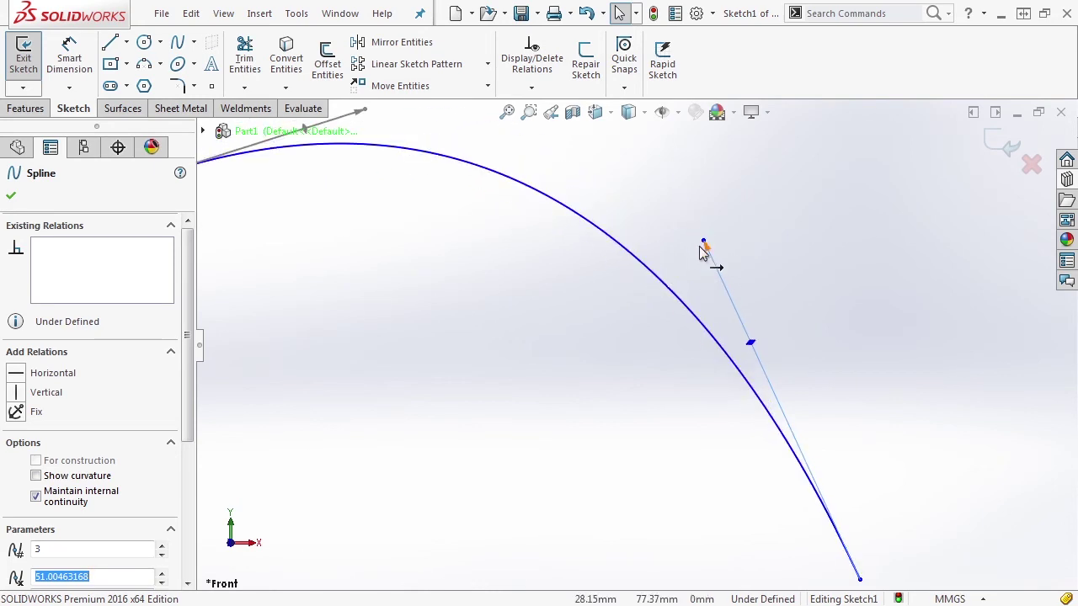
Step: Rotate the right tangent handle slightly and deselect the spline
click(768, 329)
drag(753, 341, 825, 362)
click(826, 362)
scroll(780, 381, up, 3)
scroll(729, 473, down, 1)
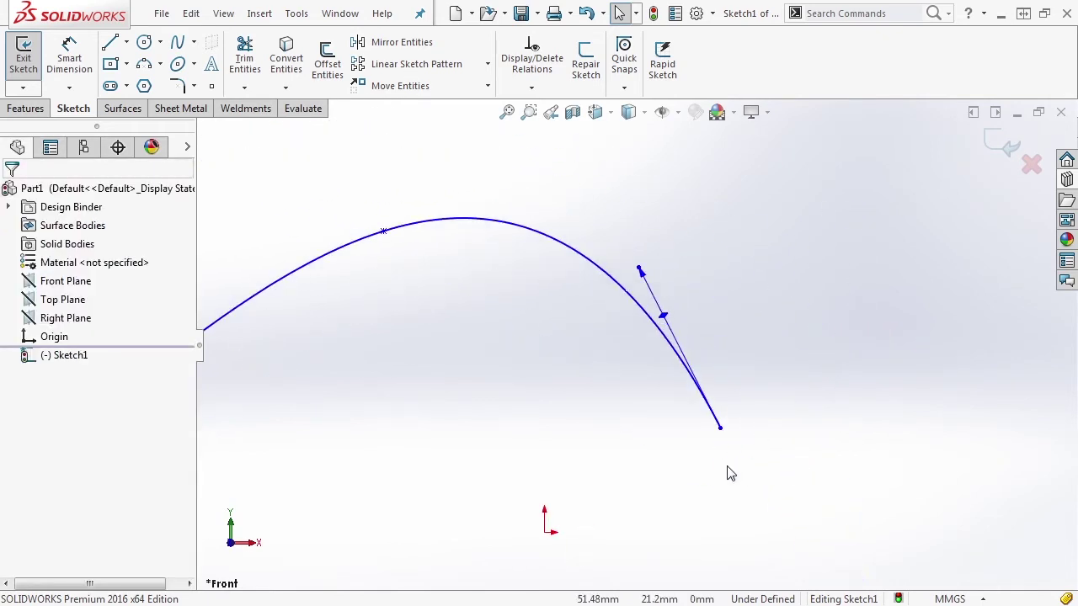
Step: Draw a vertical line straight down from the spline's right endpoint
key(l)
click(719, 428)
scroll(703, 472, up, 4)
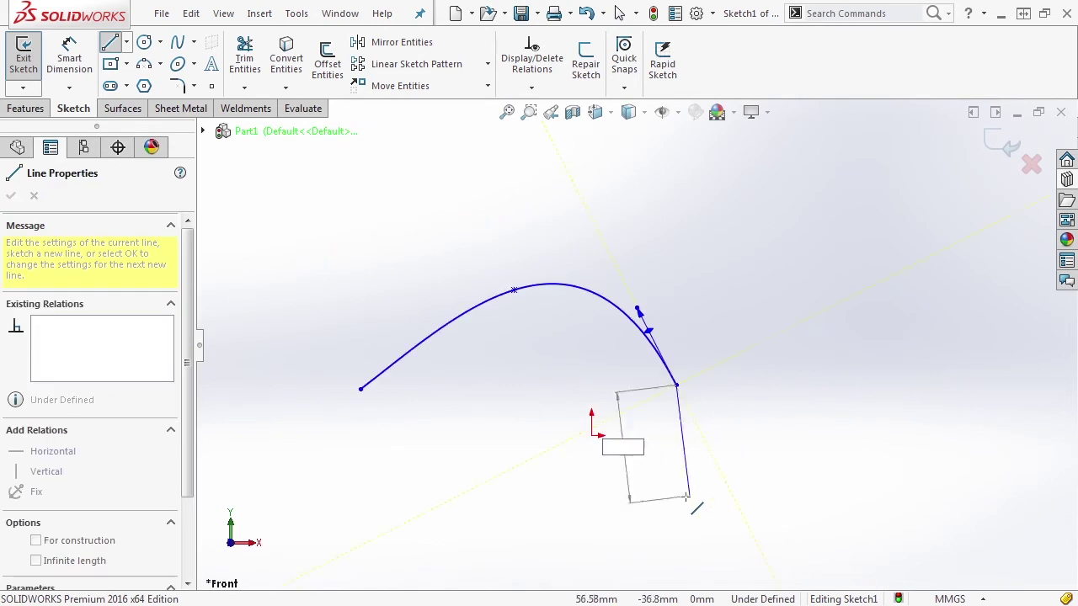
click(678, 500)
key(Escape)
scroll(680, 370, down, 3)
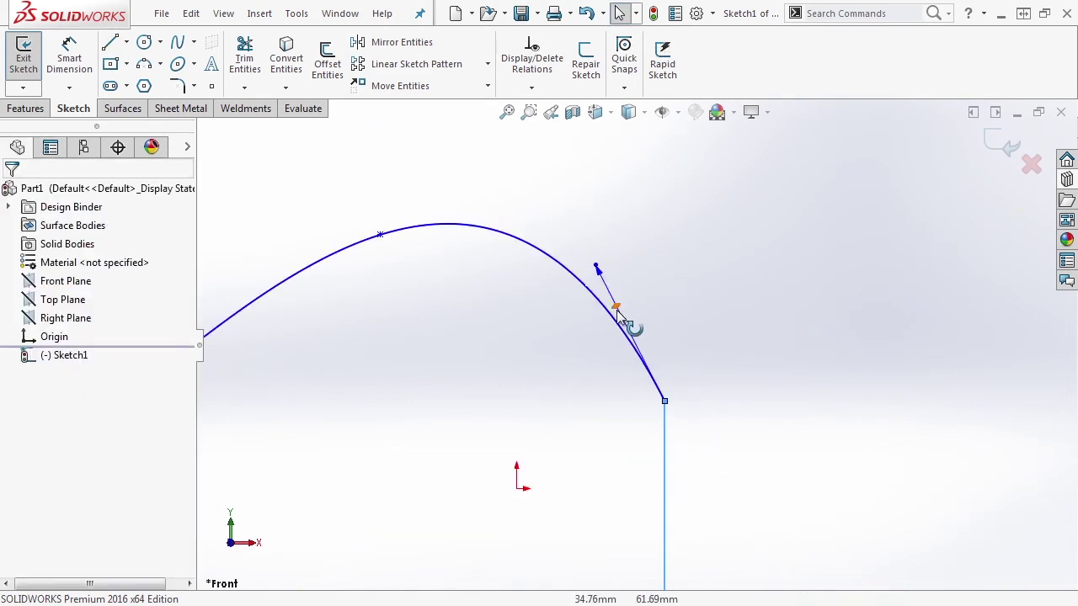
Step: Make the spline's right-end tangent handle collinear with the vertical line
drag(617, 308, 638, 298)
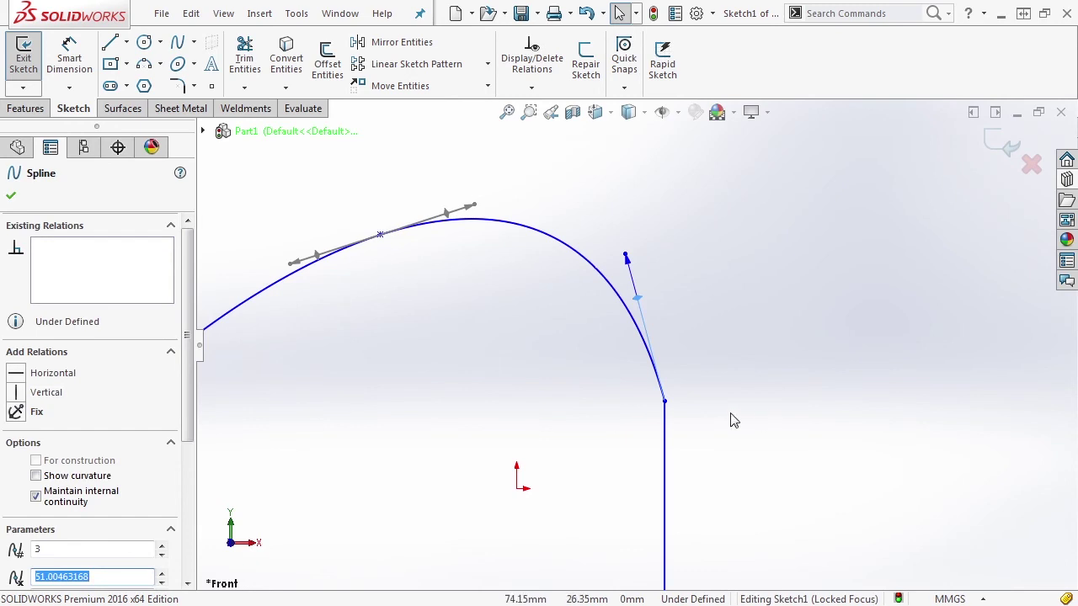
ctrl+click(670, 426)
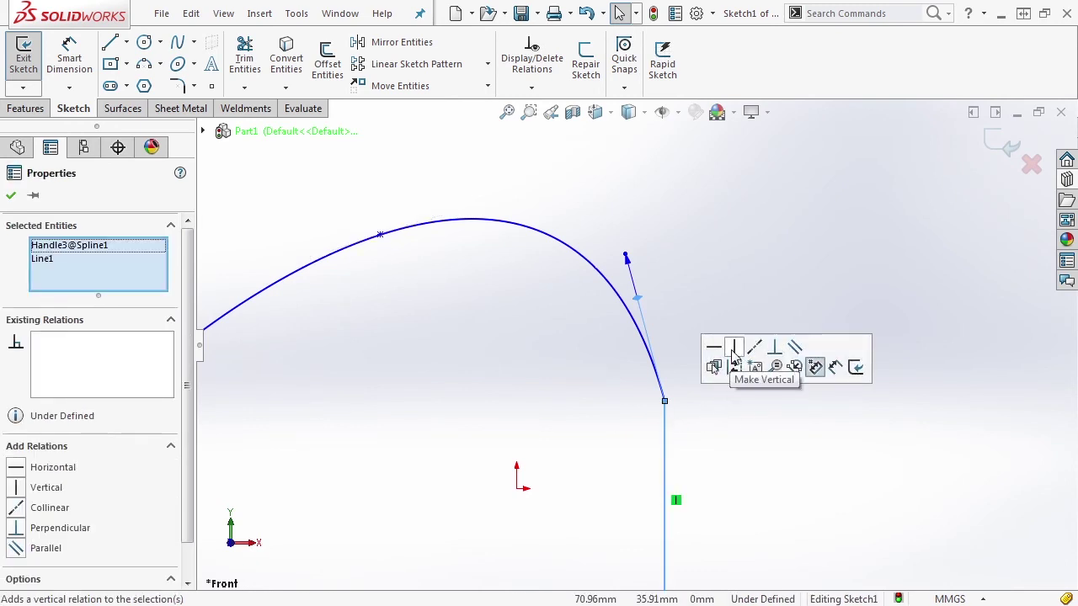
click(753, 347)
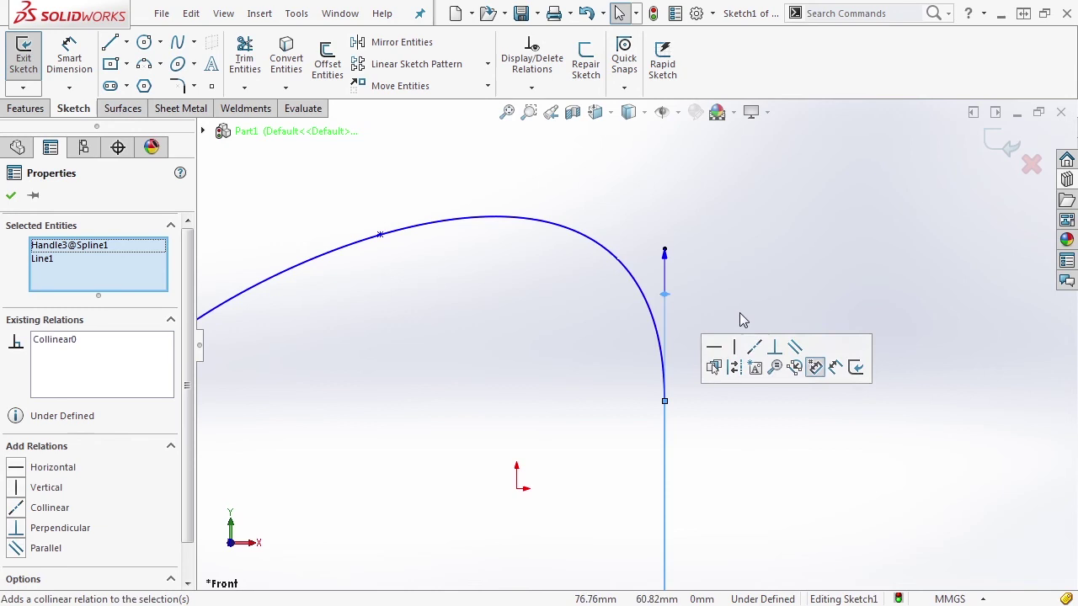
click(683, 409)
Step: Lengthen the spline's end tangent handle to reshape the arch
click(665, 296)
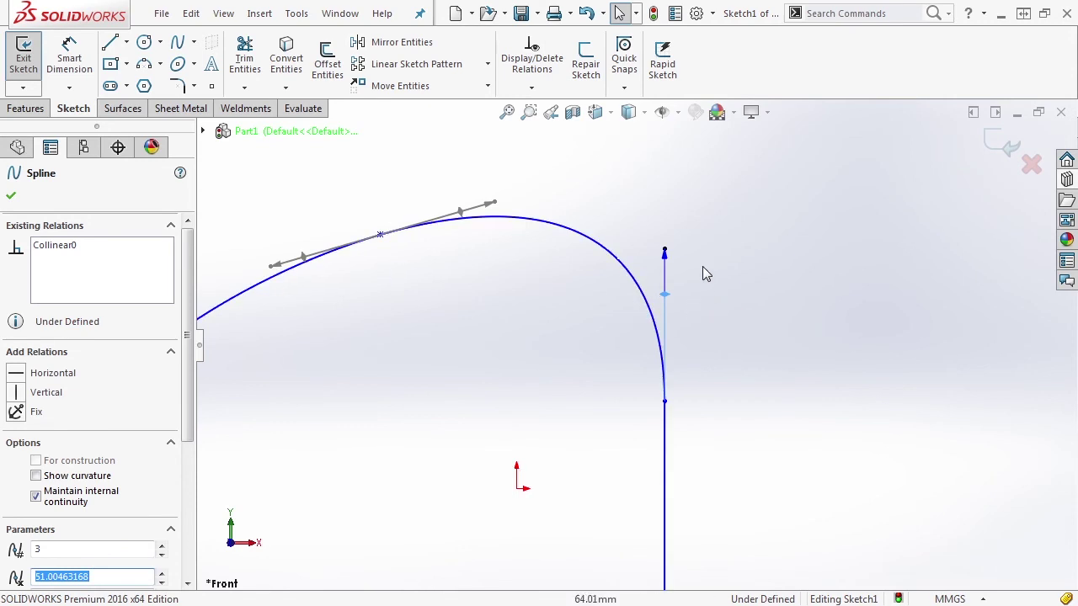
click(669, 267)
scroll(669, 266, down, 4)
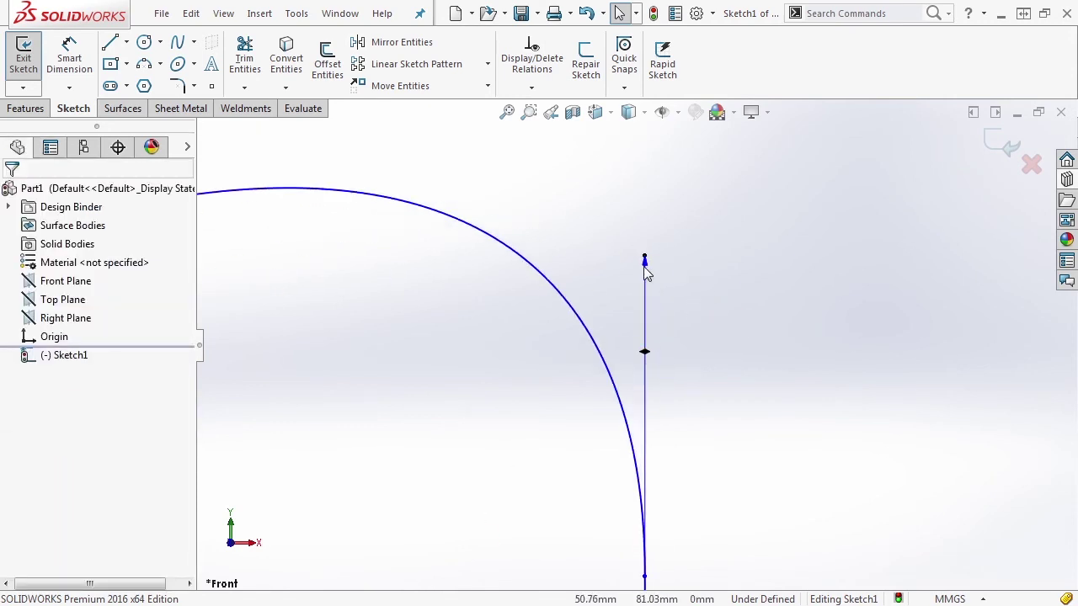
drag(647, 272, 680, 320)
scroll(678, 316, up, 5)
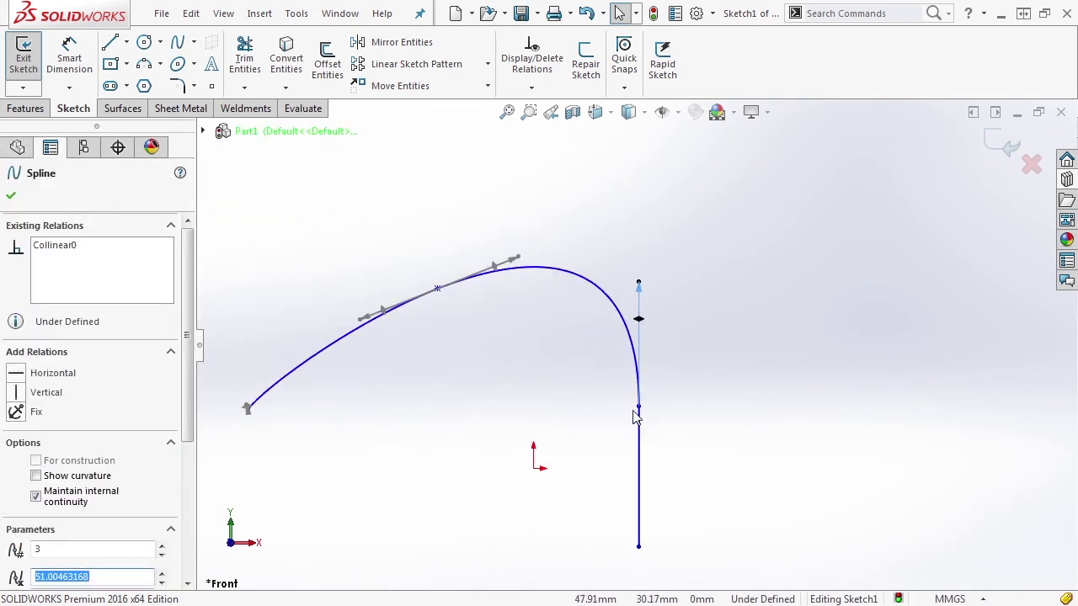
click(683, 328)
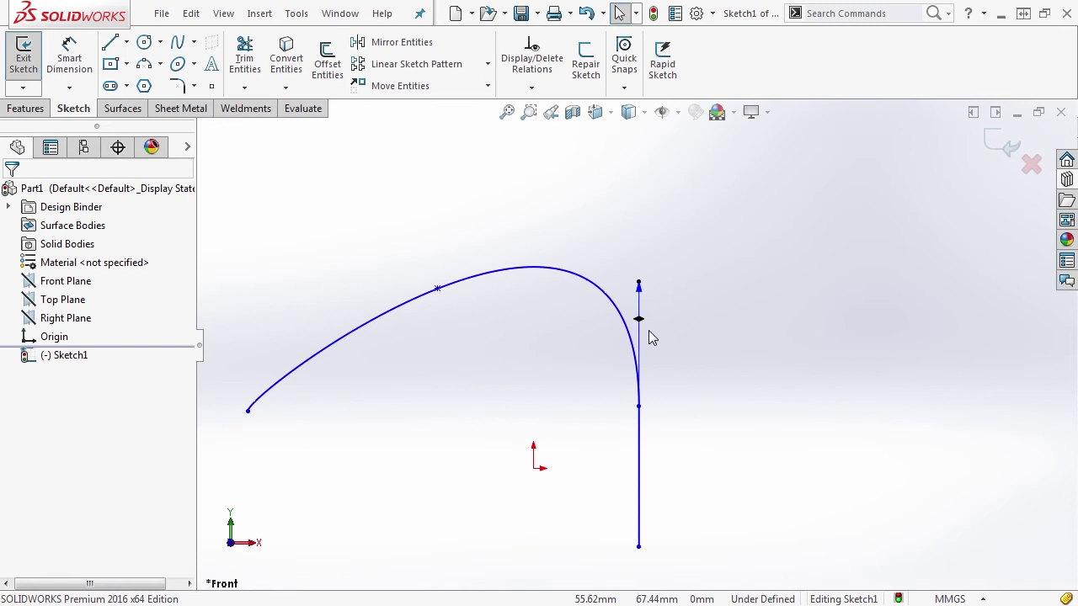
Step: Add a Tangent relation between the spline and the vertical line
drag(653, 337, 646, 357)
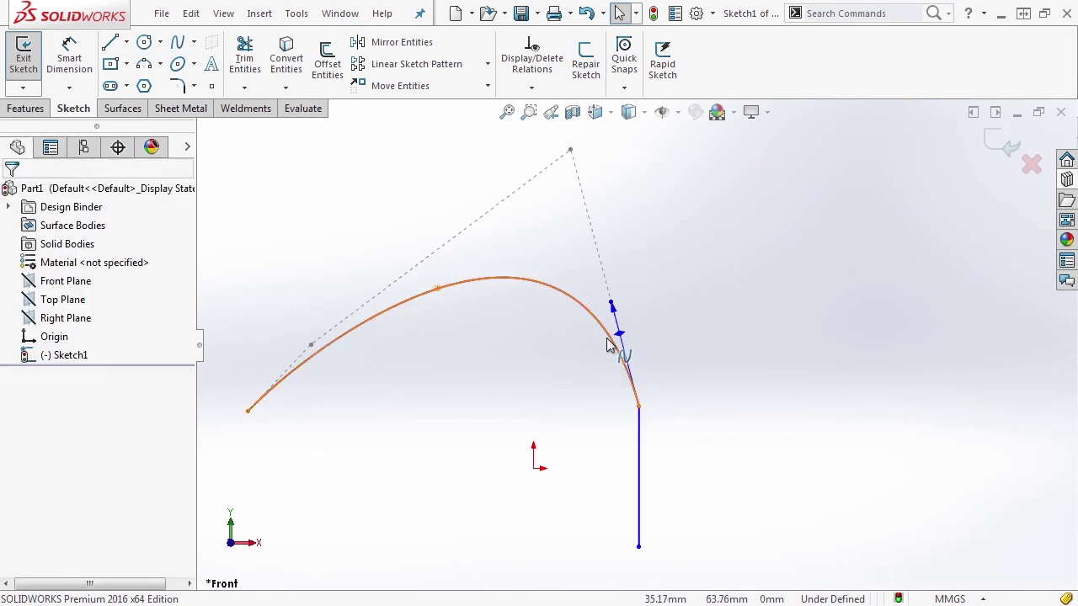
click(613, 339)
ctrl+click(641, 446)
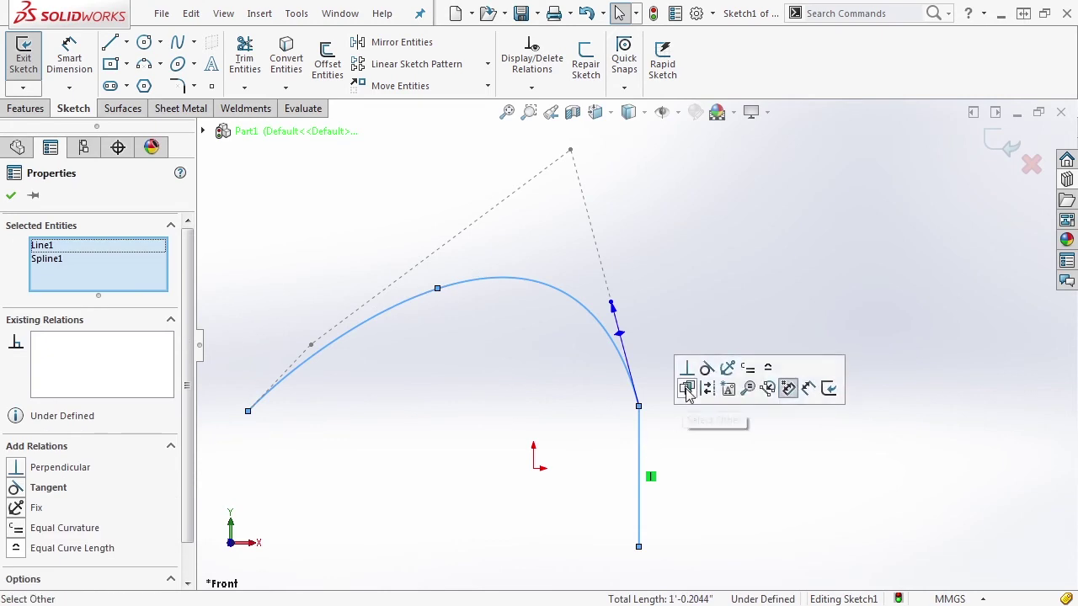
click(705, 370)
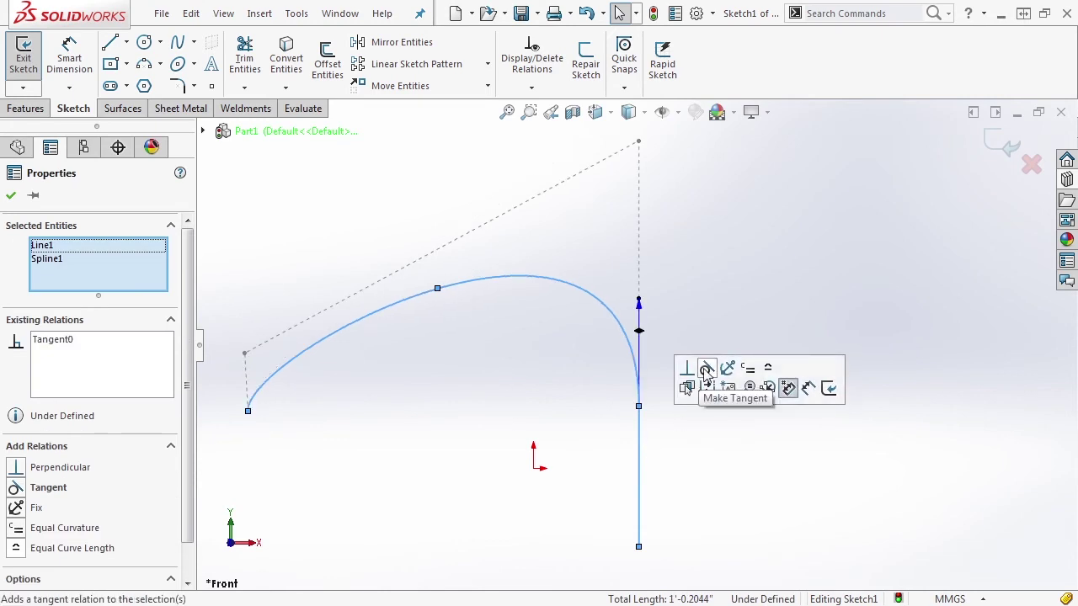
click(697, 326)
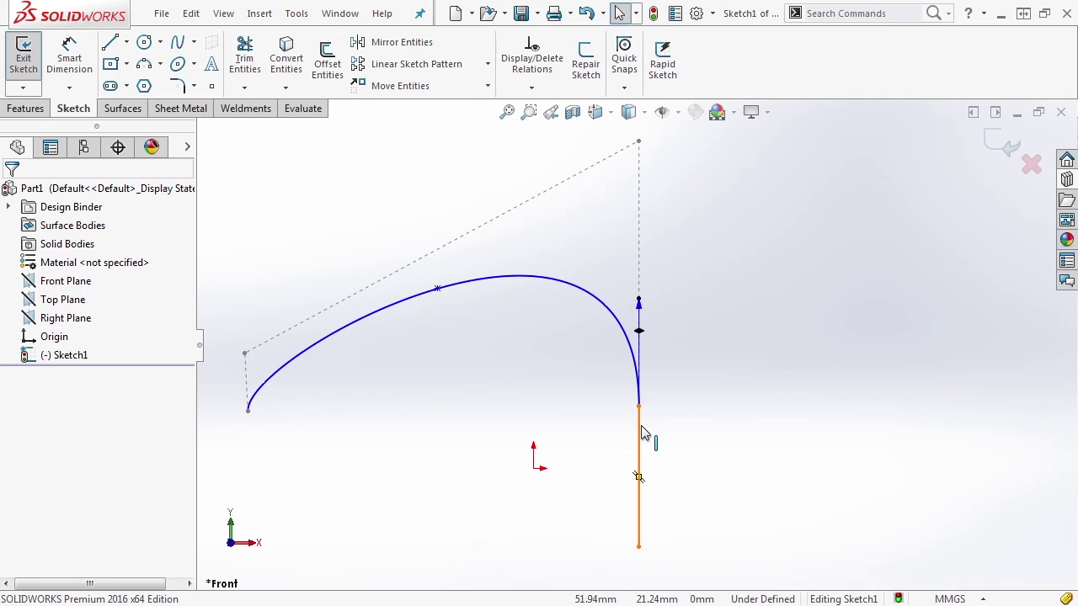
Step: Adjust the end tangent handle's length to refine the corner's curvature
mouse_move(640, 312)
mouse_down()
mouse_move(640, 245)
mouse_move(622, 319)
mouse_move(647, 375)
mouse_move(645, 313)
mouse_up()
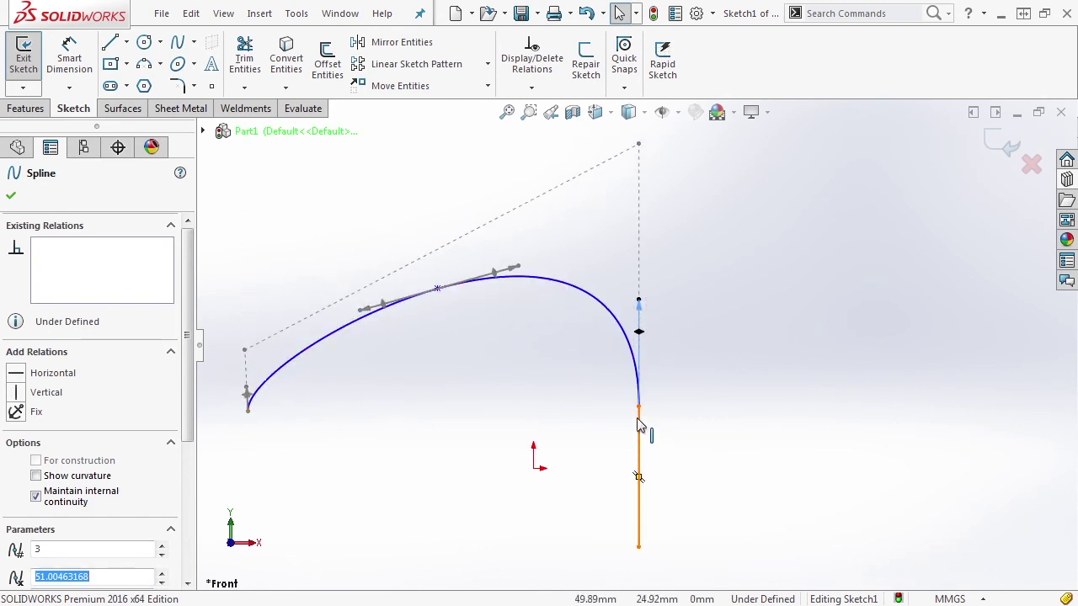
click(667, 336)
scroll(675, 345, down, 1)
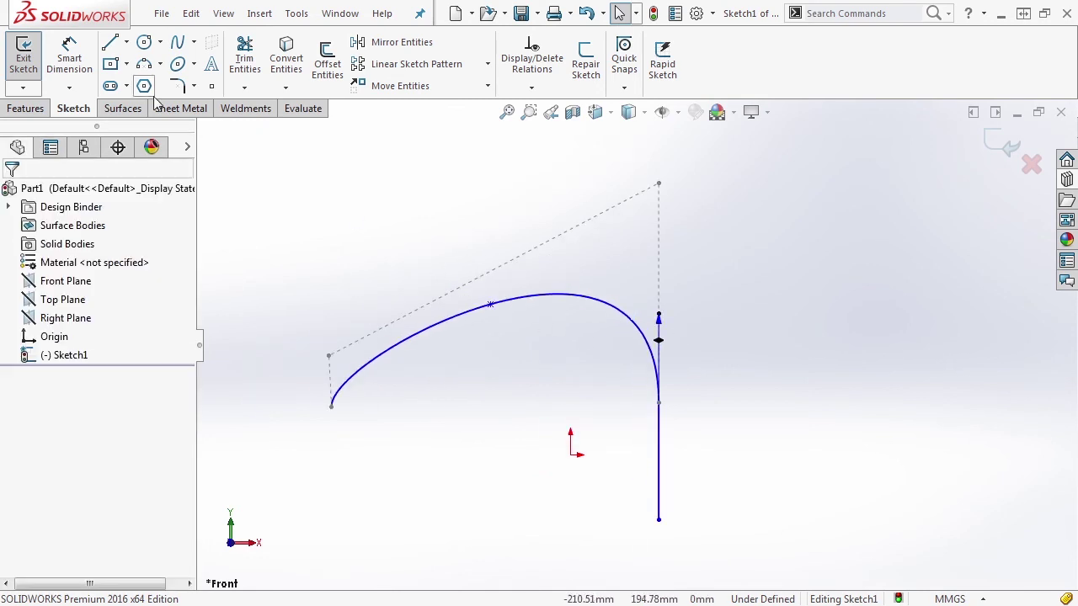
Step: Draw a horizontal line above the arch with the spline's middle point at its midpoint
click(109, 44)
click(341, 182)
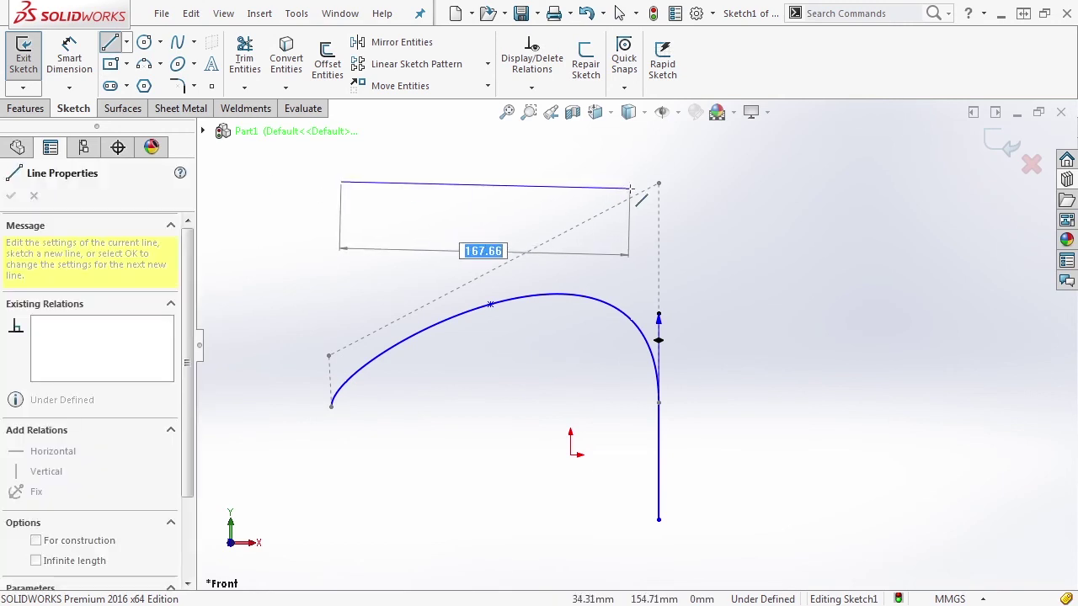
click(631, 181)
key(Escape)
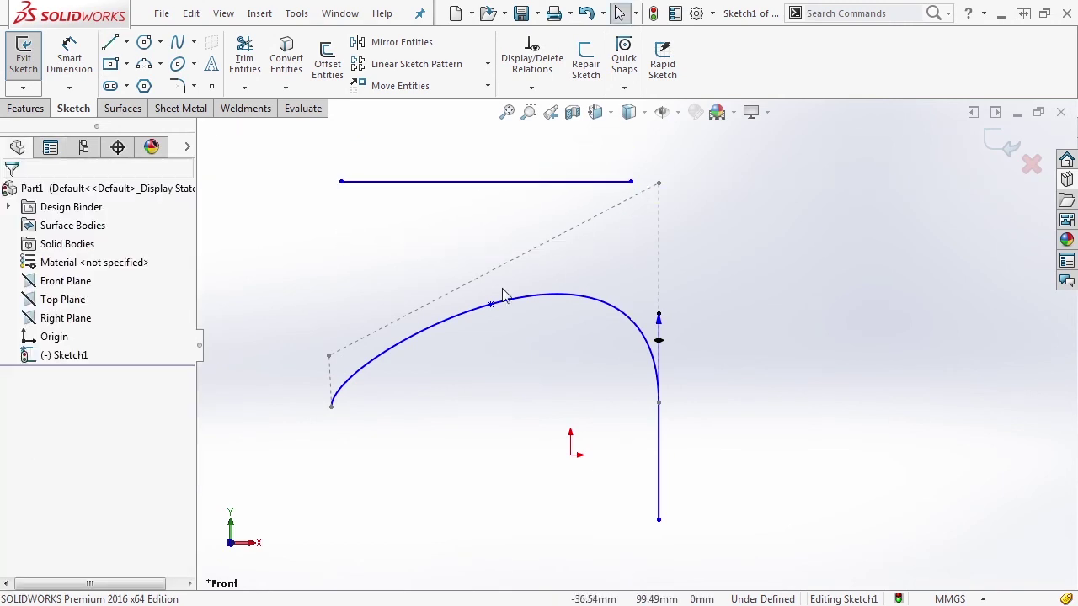
click(490, 305)
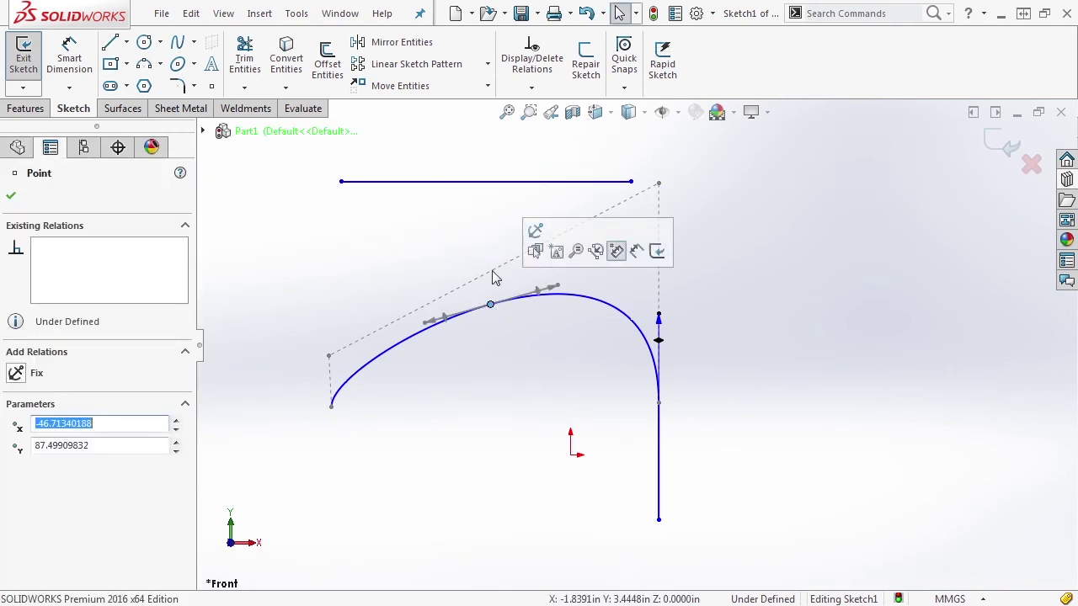
ctrl+click(486, 182)
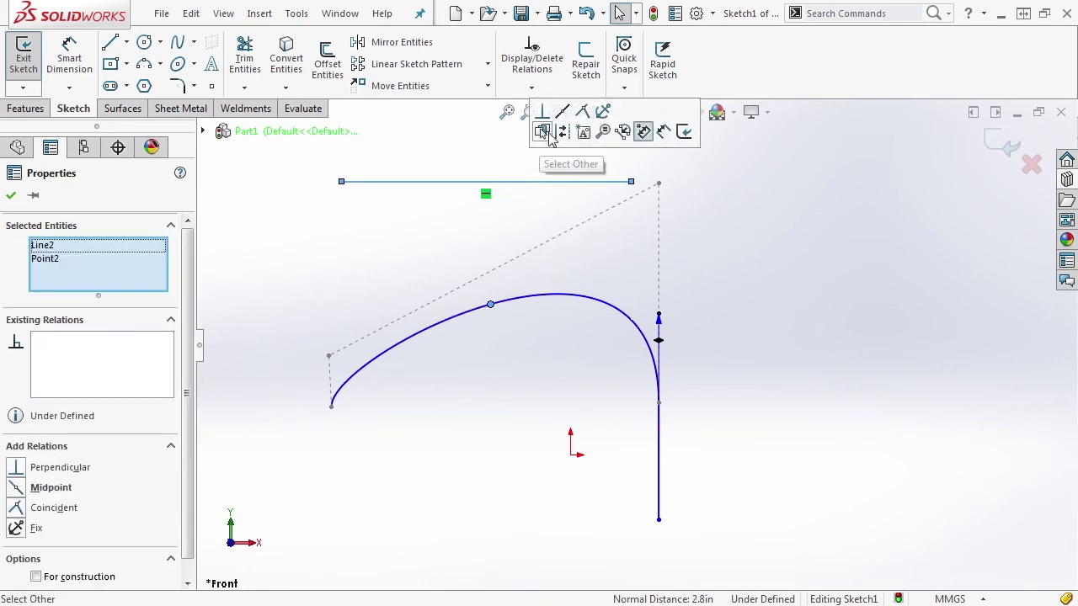
click(562, 112)
click(519, 219)
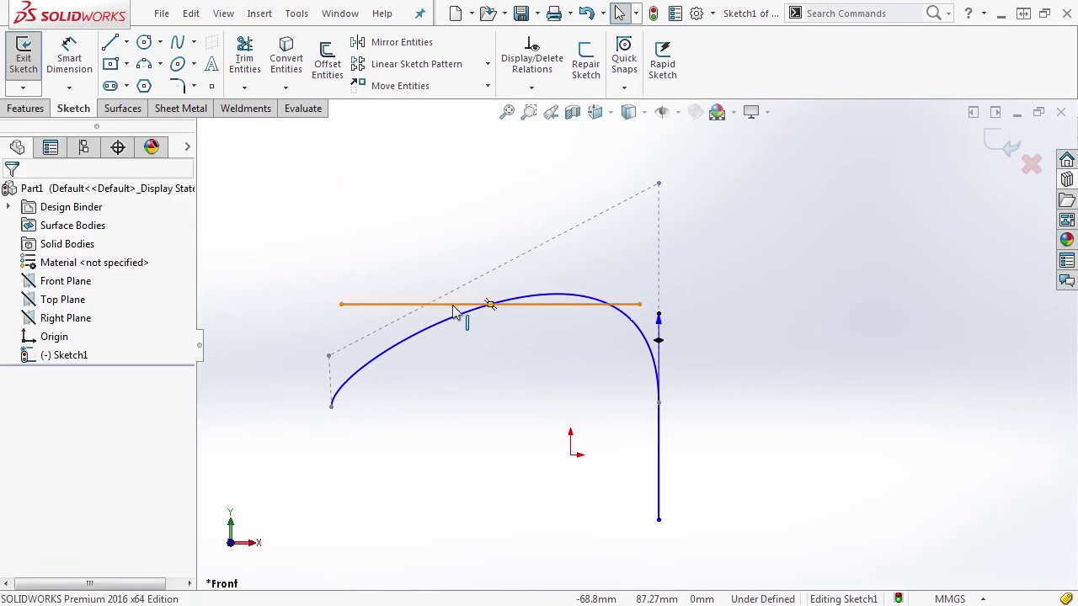
Step: Raise the horizontal line to lift the apex and make it tangent to the spline
drag(454, 310, 472, 187)
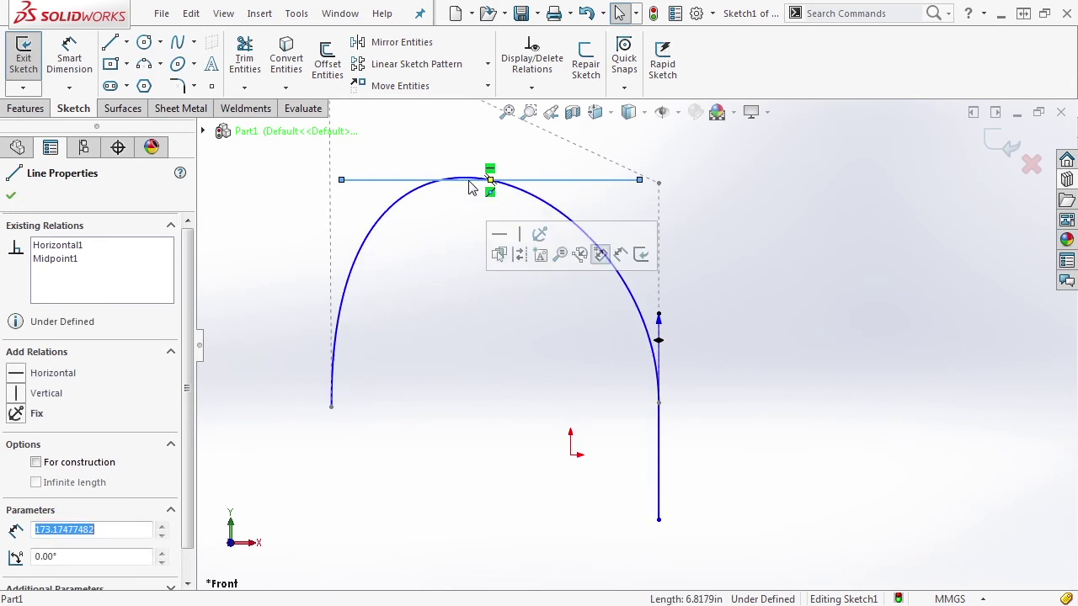
ctrl+click(532, 198)
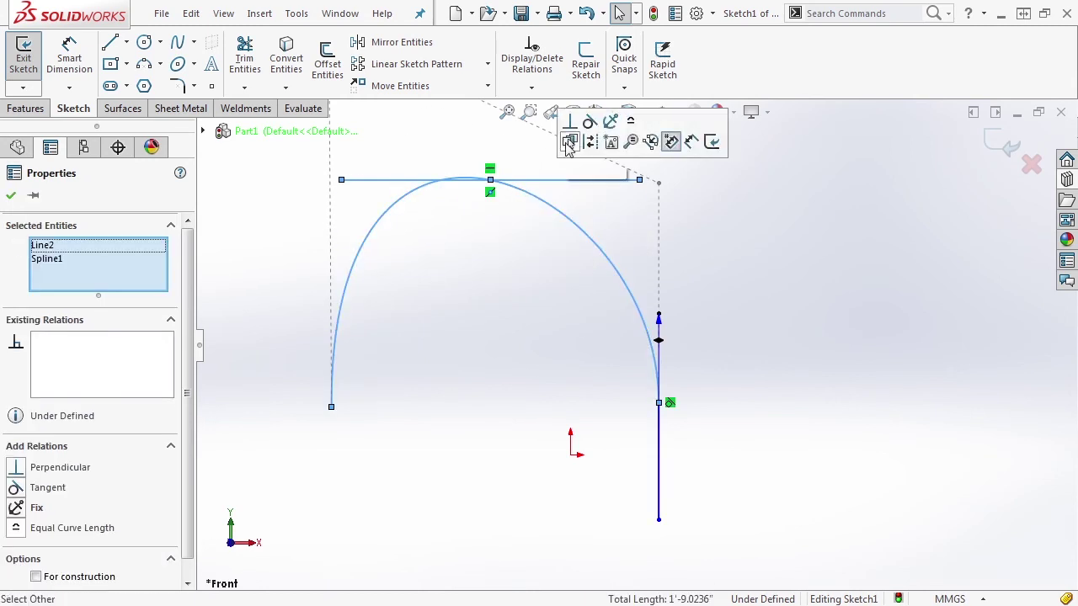
click(590, 122)
click(538, 267)
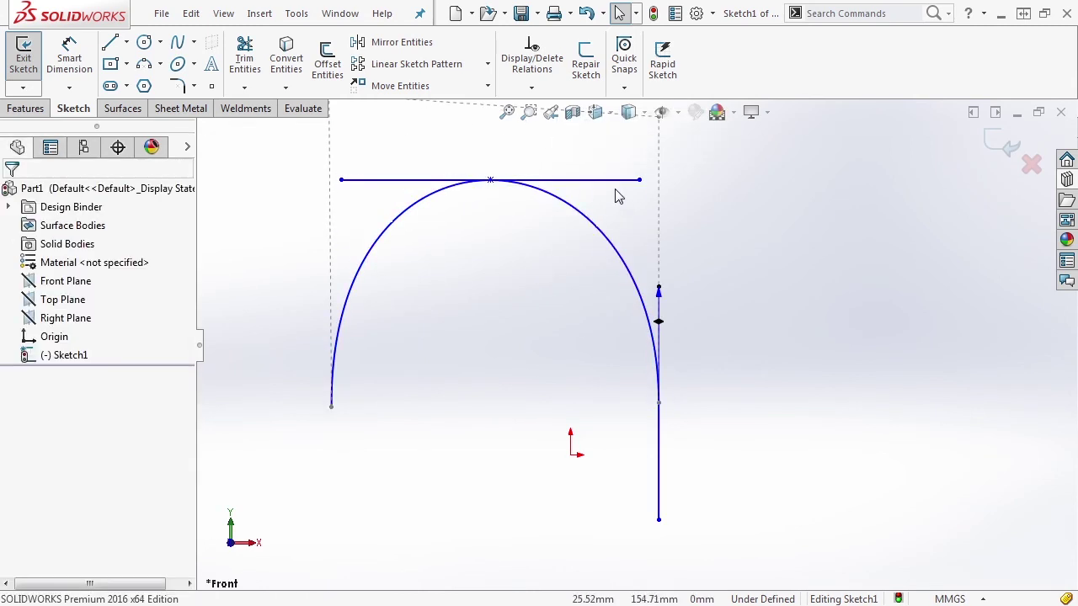
mouse_move(660, 288)
mouse_down()
mouse_move(657, 241)
mouse_move(661, 266)
mouse_up()
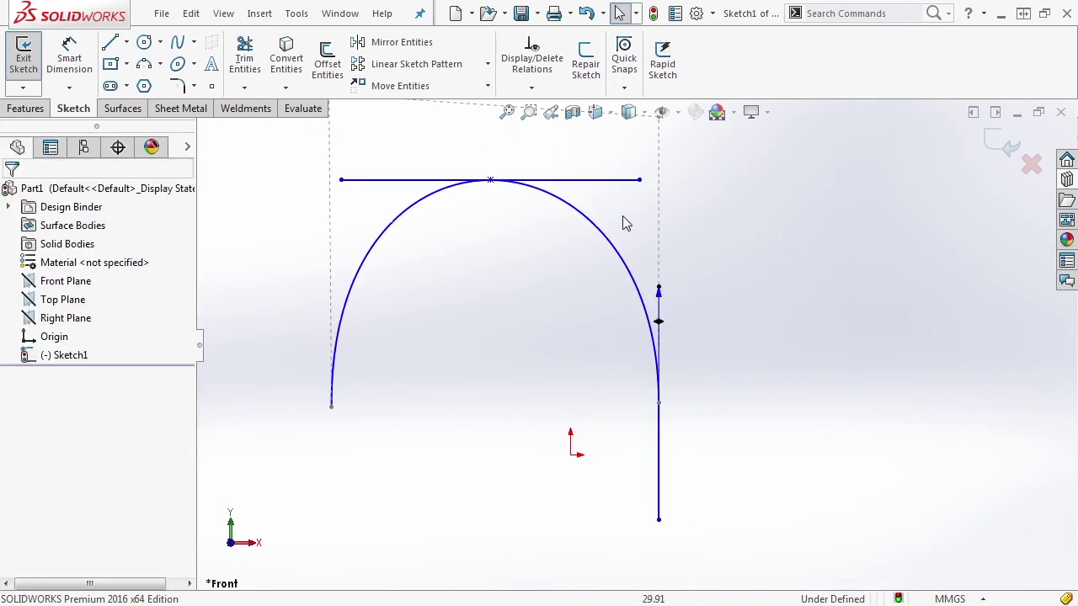
Step: Add Fixed relations to the top horizontal line and both of its endpoints
click(623, 181)
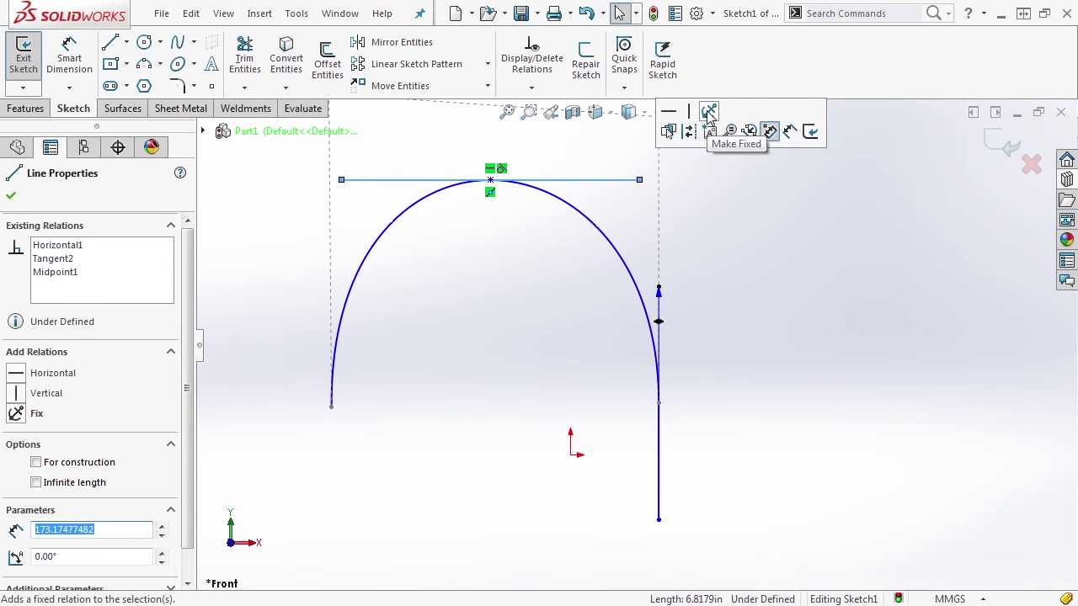
click(730, 132)
click(724, 223)
drag(661, 302, 654, 245)
click(640, 181)
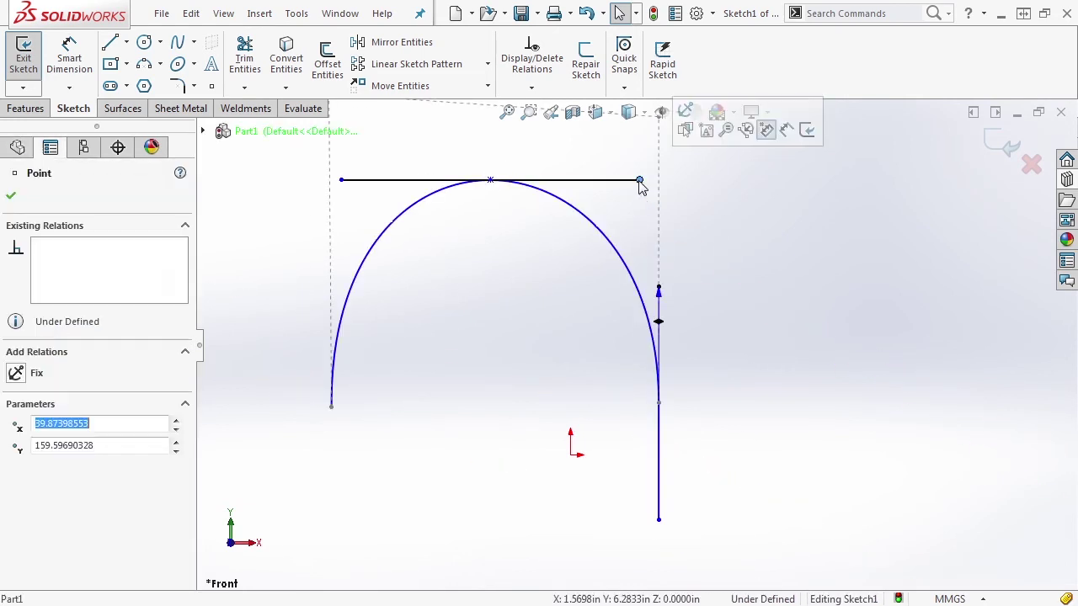
click(684, 110)
click(340, 179)
click(388, 111)
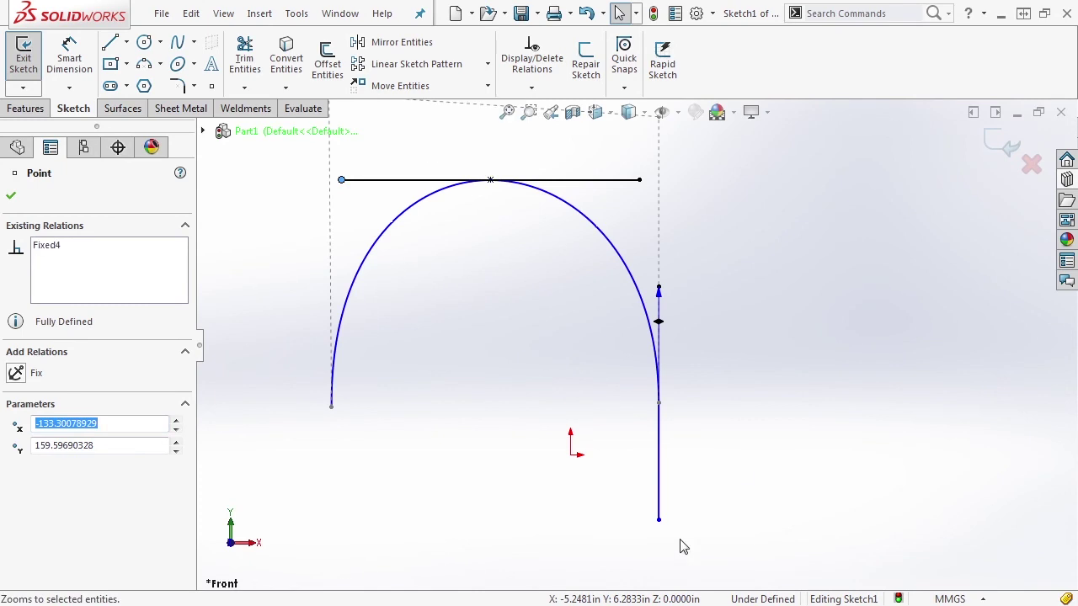
Step: Fix the vertical line's bottom endpoint and the spline's junction point
click(658, 521)
click(705, 451)
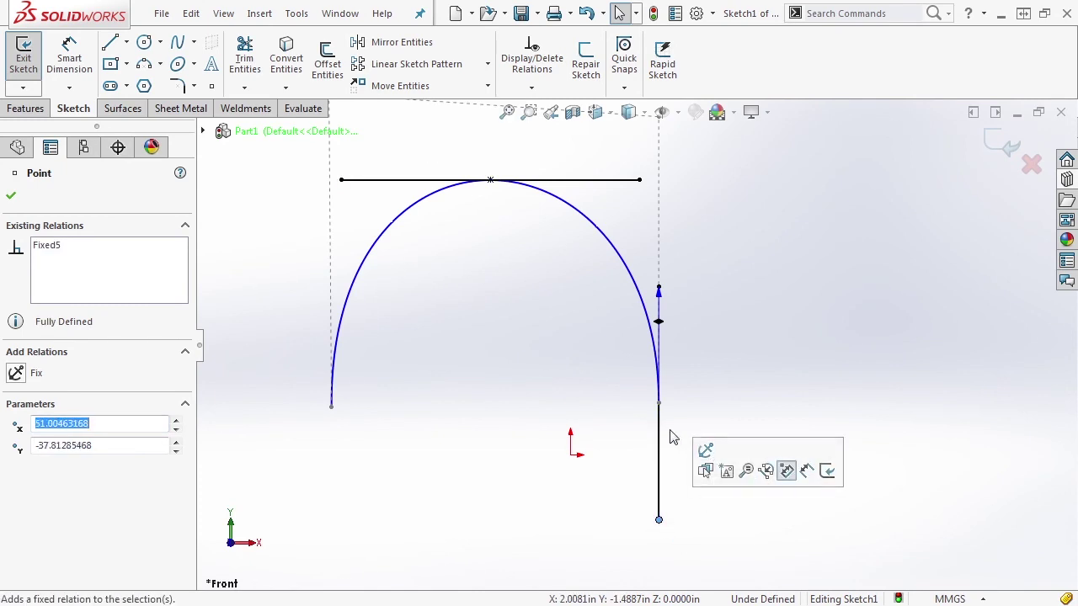
click(658, 402)
click(761, 331)
click(724, 257)
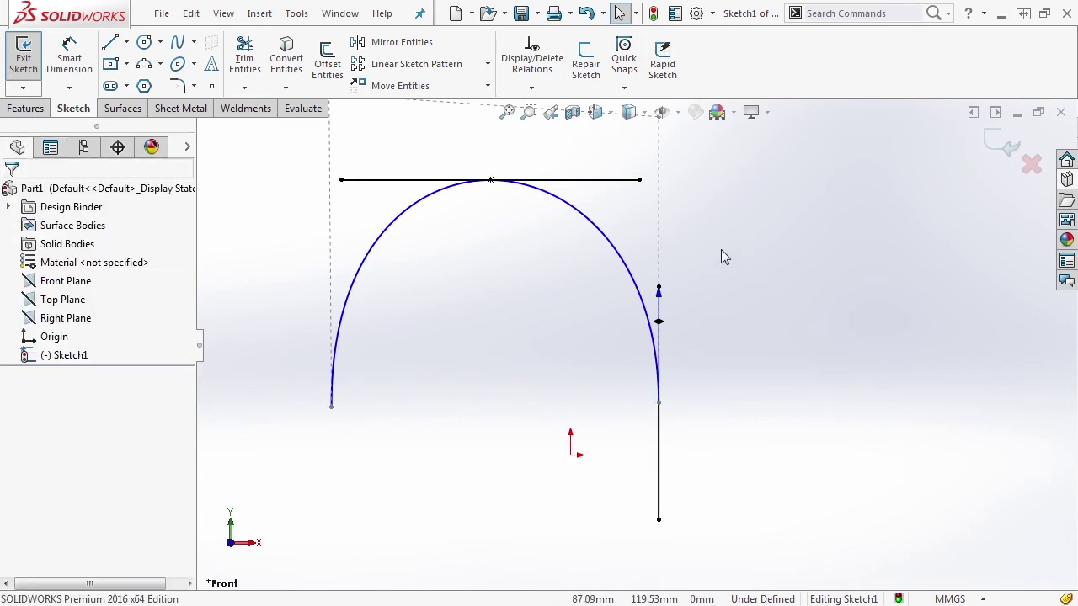
Step: Adjust the end tangent handle and fix the arch's left endpoint, fully defining Sketch1
mouse_move(661, 296)
mouse_down()
mouse_move(663, 272)
mouse_move(664, 325)
mouse_move(665, 278)
mouse_move(669, 312)
mouse_move(669, 293)
mouse_up()
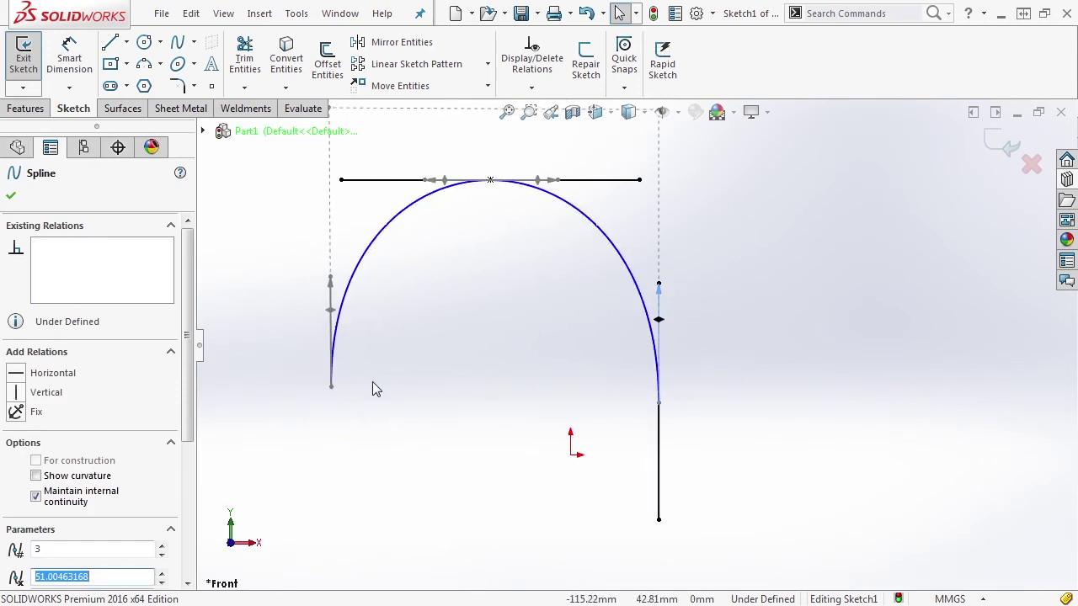
click(339, 396)
click(331, 388)
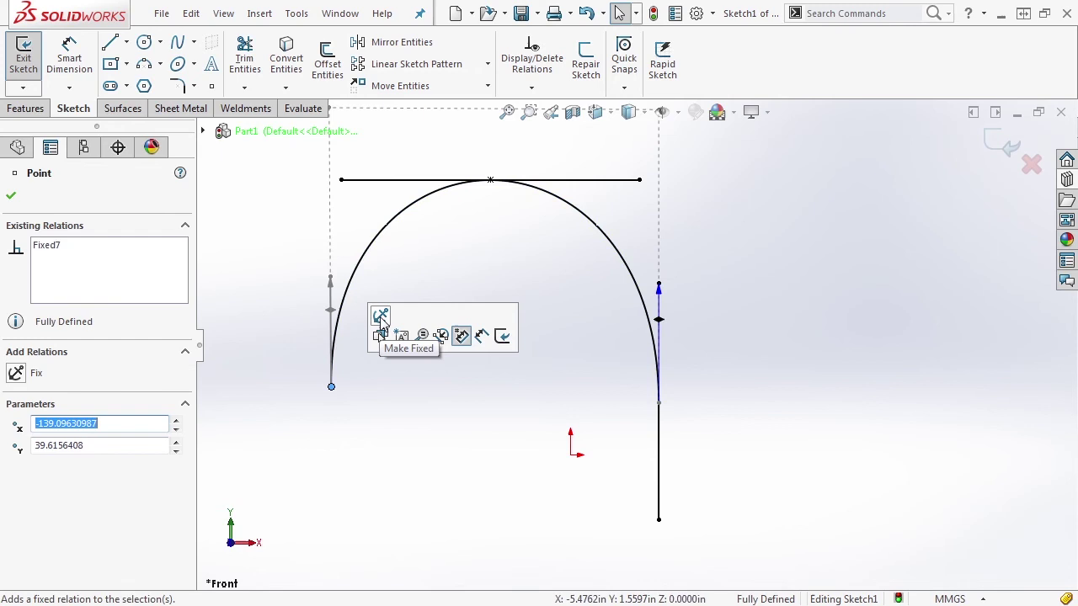
click(719, 292)
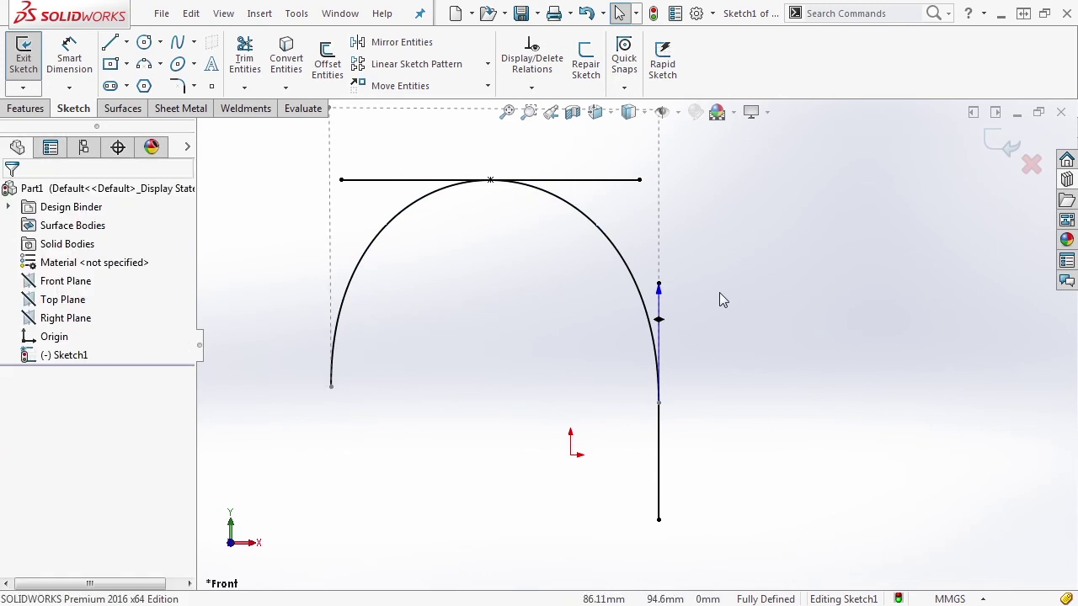
Step: Drag the arch spline's right and left tangent handles to reshape the arch
click(661, 292)
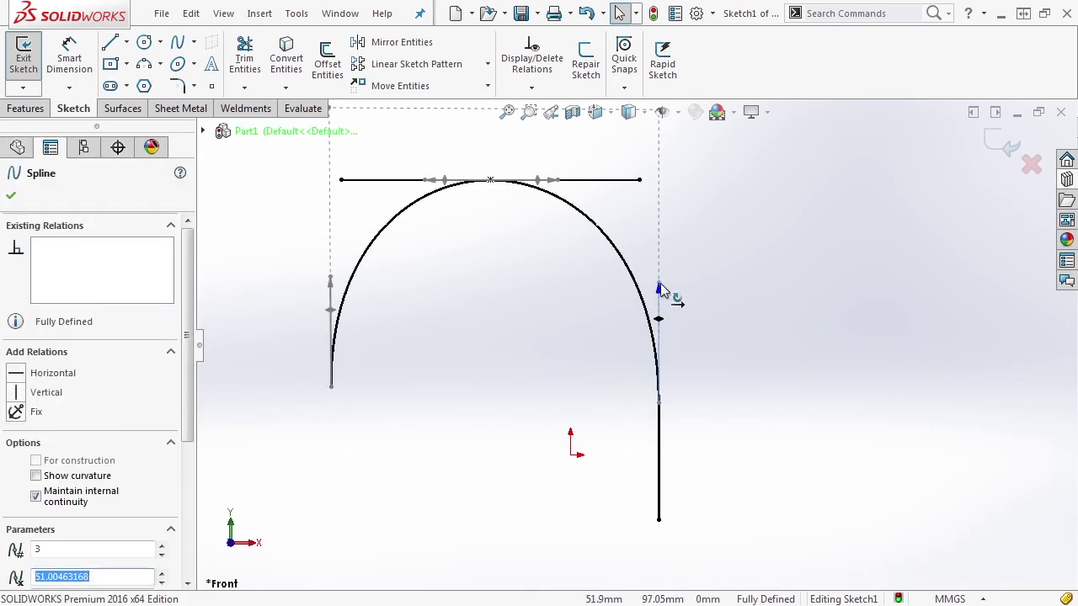
drag(661, 291, 662, 274)
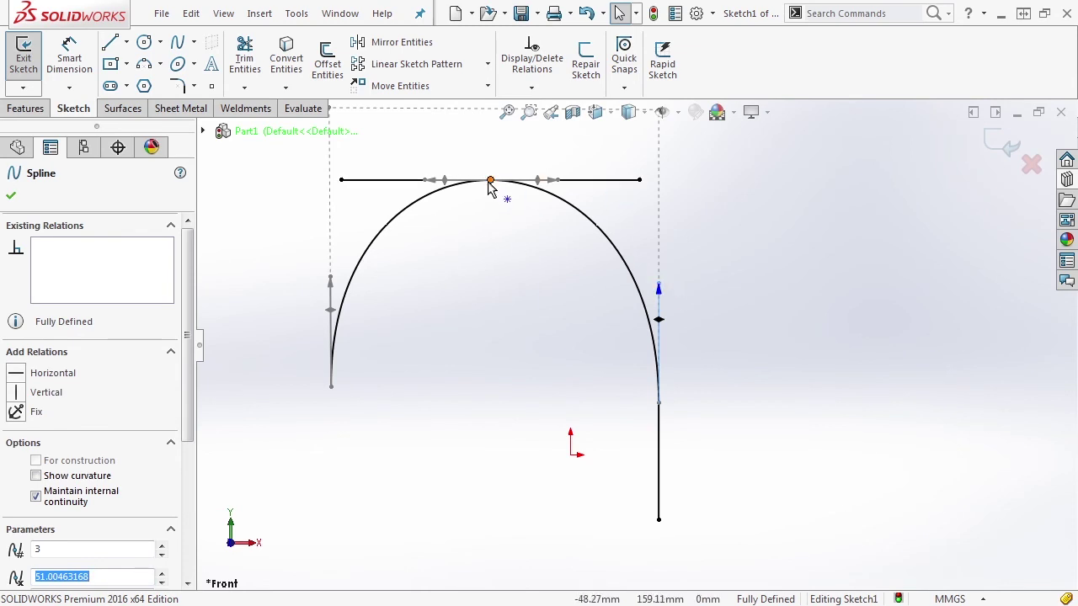
click(331, 280)
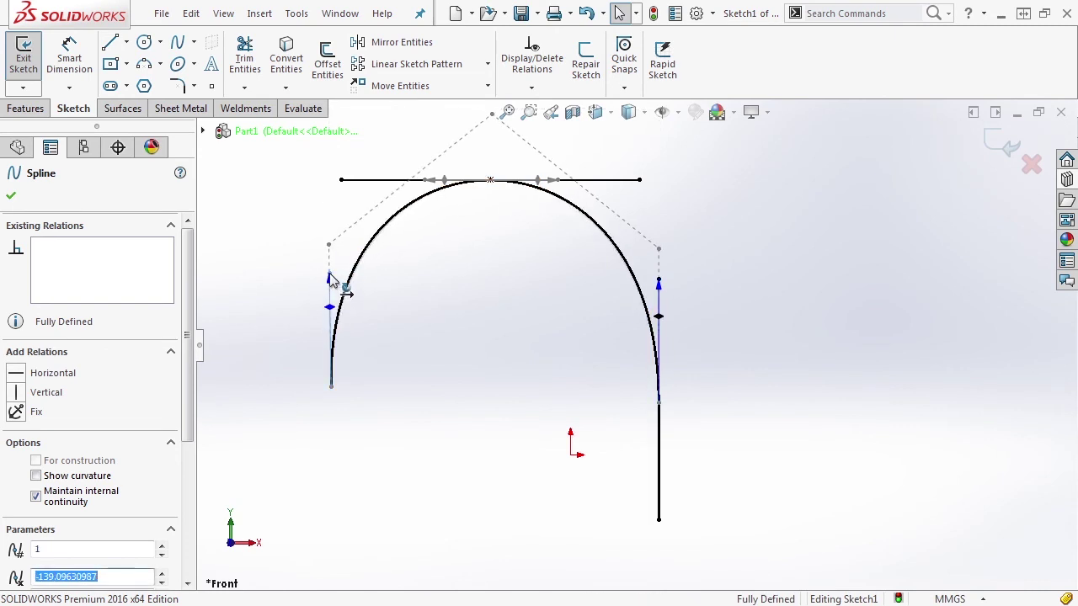
drag(331, 281, 290, 267)
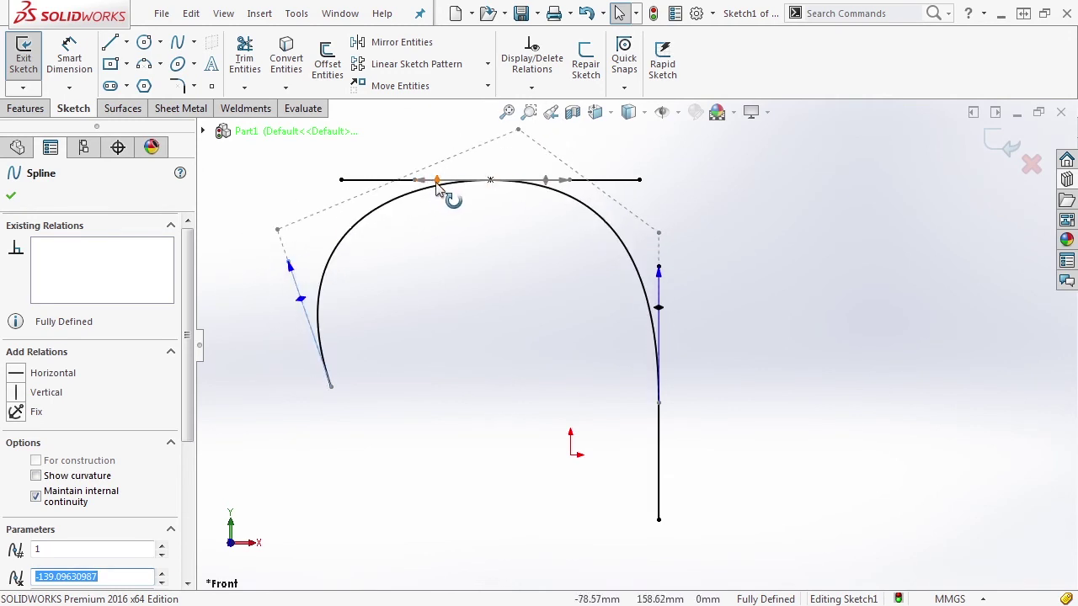
mouse_move(290, 267)
mouse_down()
mouse_move(260, 241)
mouse_move(332, 273)
mouse_move(269, 298)
mouse_move(313, 241)
mouse_move(281, 289)
mouse_move(281, 275)
mouse_up()
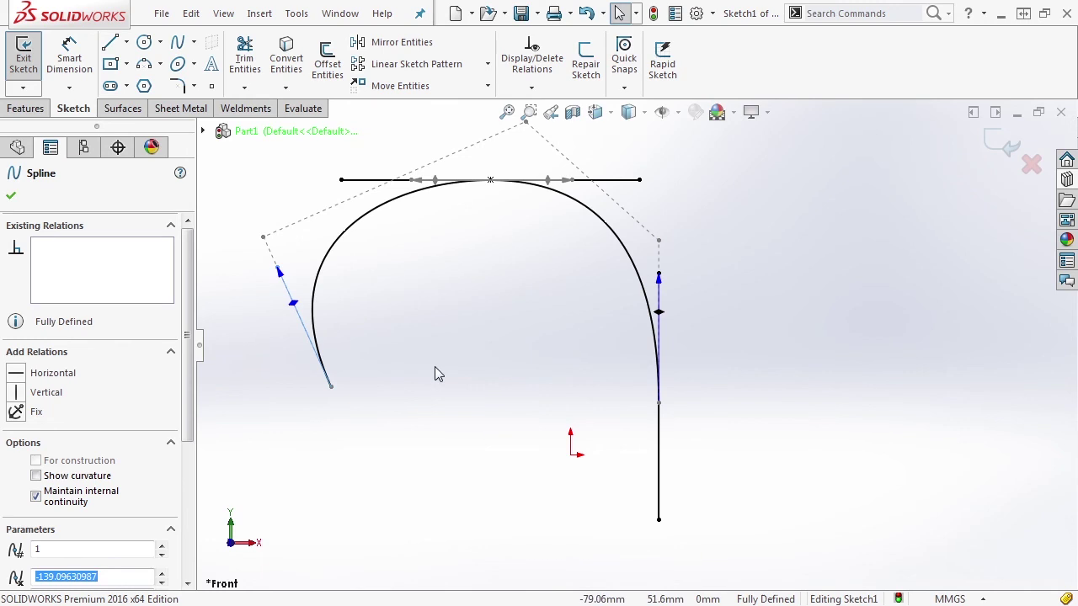
scroll(589, 336, up, 4)
scroll(505, 269, down, 4)
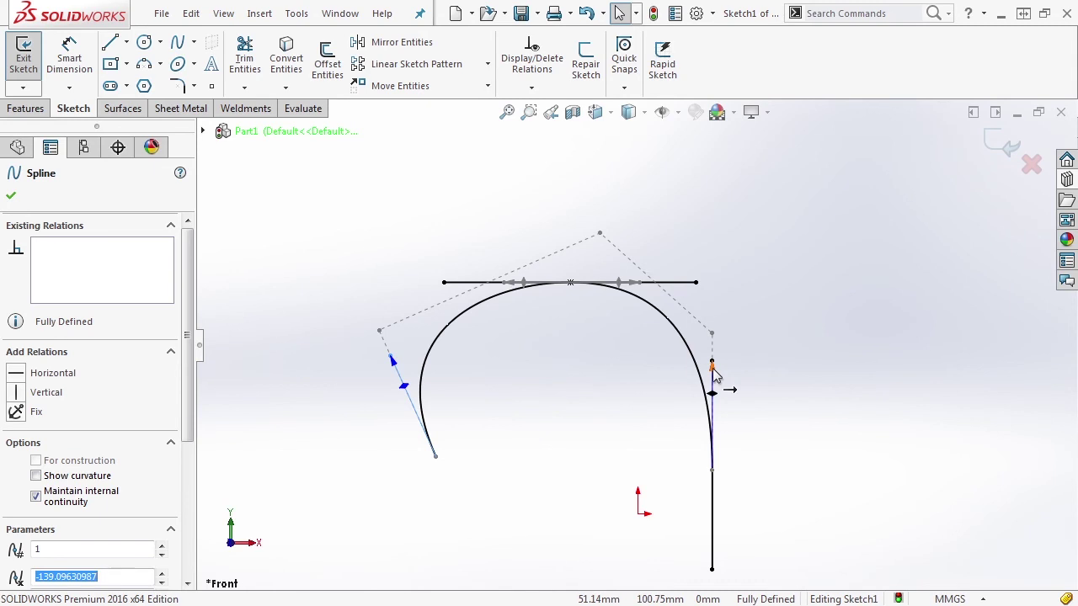
drag(392, 362, 395, 364)
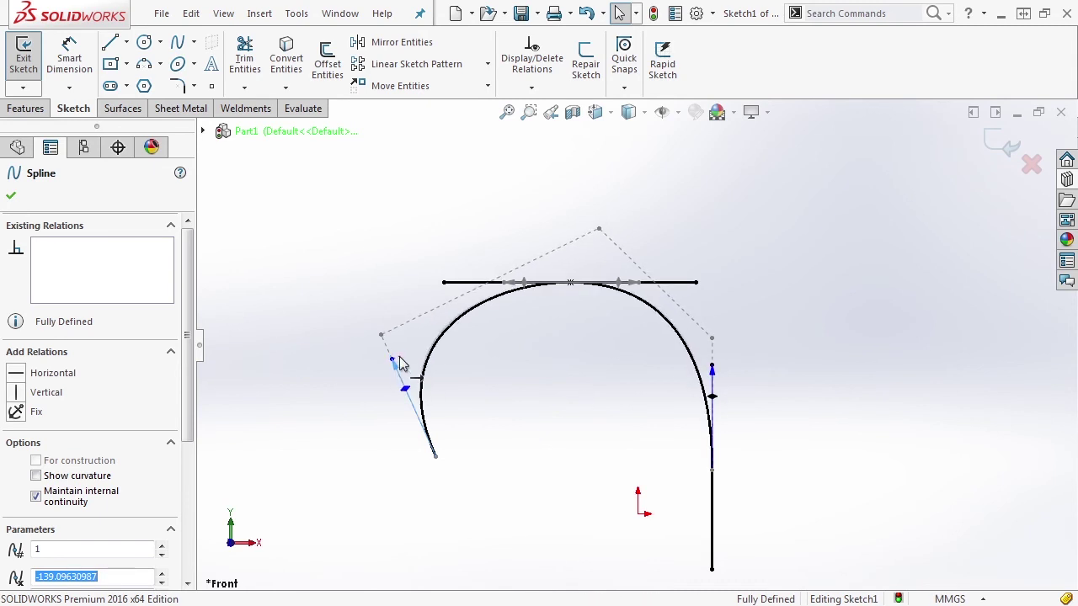
Step: Give the left end tangent a Vertical relation and adjust its length to balance the arch
click(16, 392)
click(542, 435)
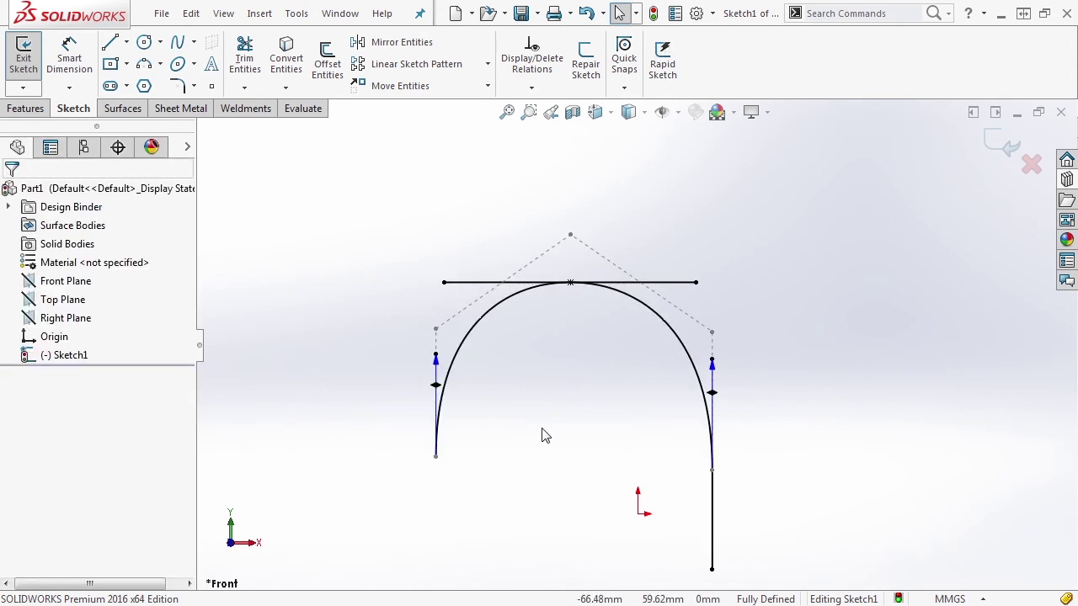
click(437, 337)
mouse_move(437, 337)
mouse_down()
mouse_move(437, 378)
mouse_move(438, 313)
mouse_move(439, 379)
mouse_move(440, 337)
mouse_up()
click(570, 378)
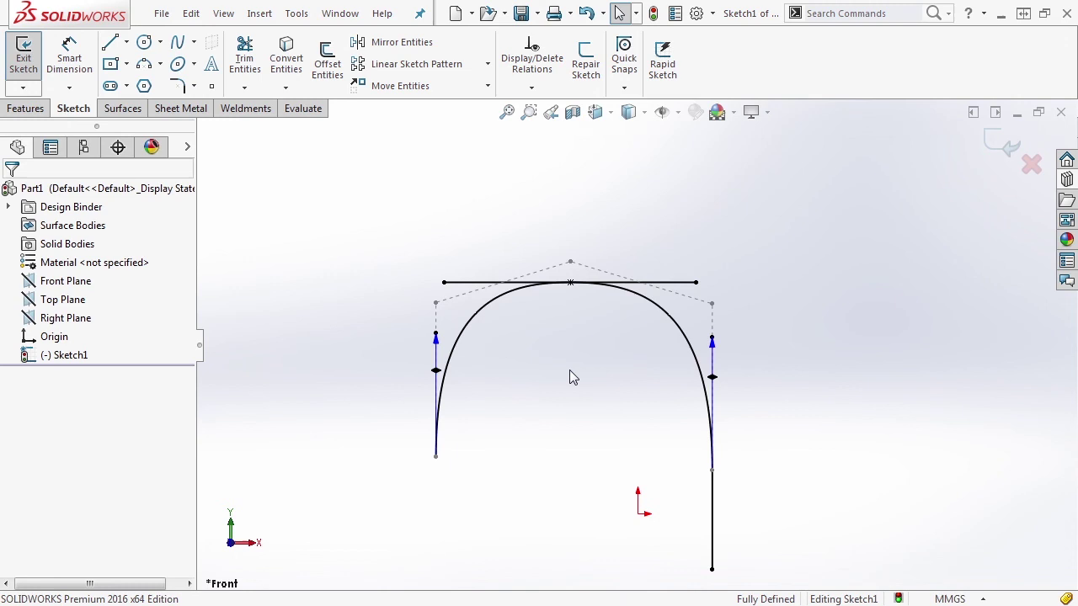
Step: Draw a four-vertex style spline arch to the right of the first arch
key(z)
key(z)
key(z)
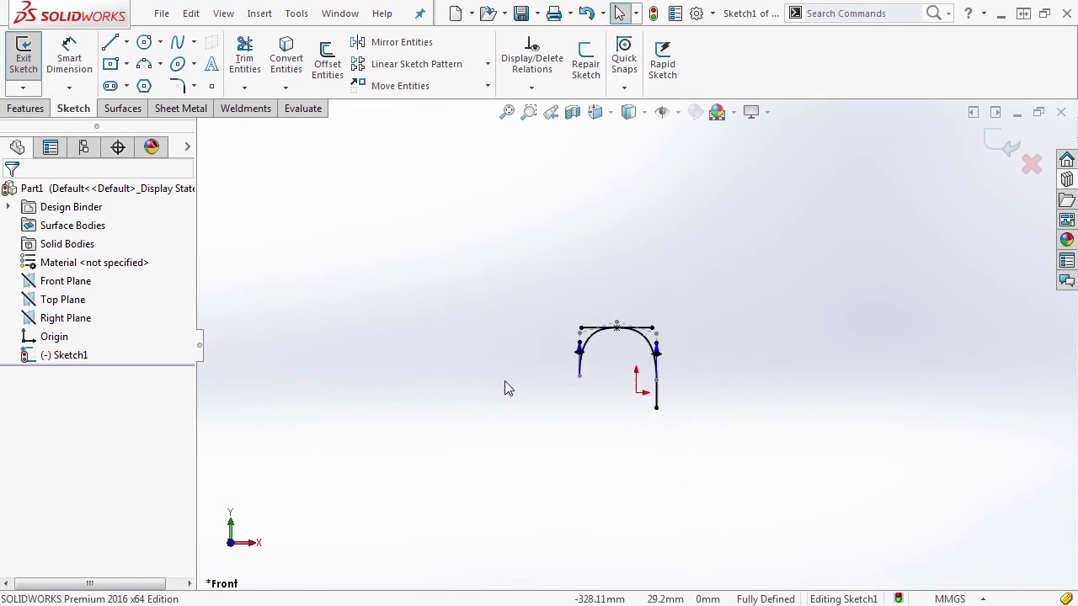
scroll(769, 407, down, 1)
click(194, 41)
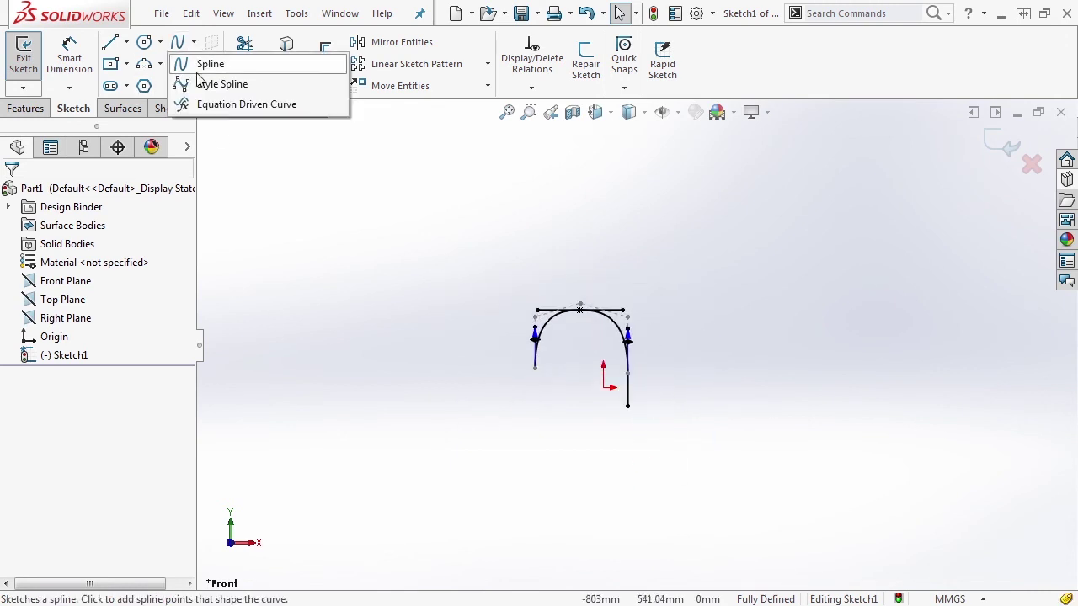
click(206, 85)
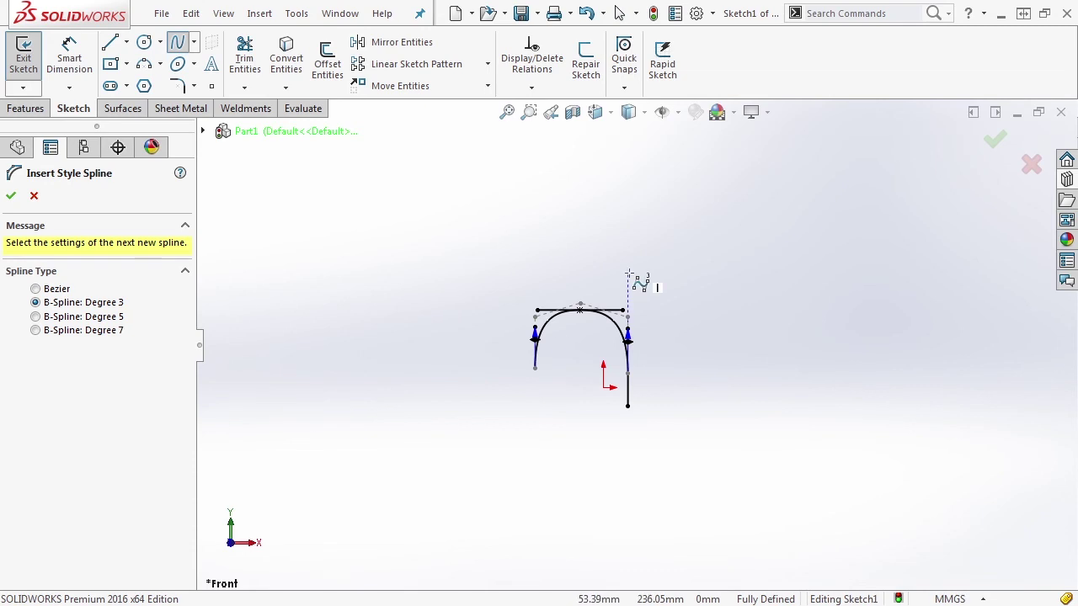
click(722, 368)
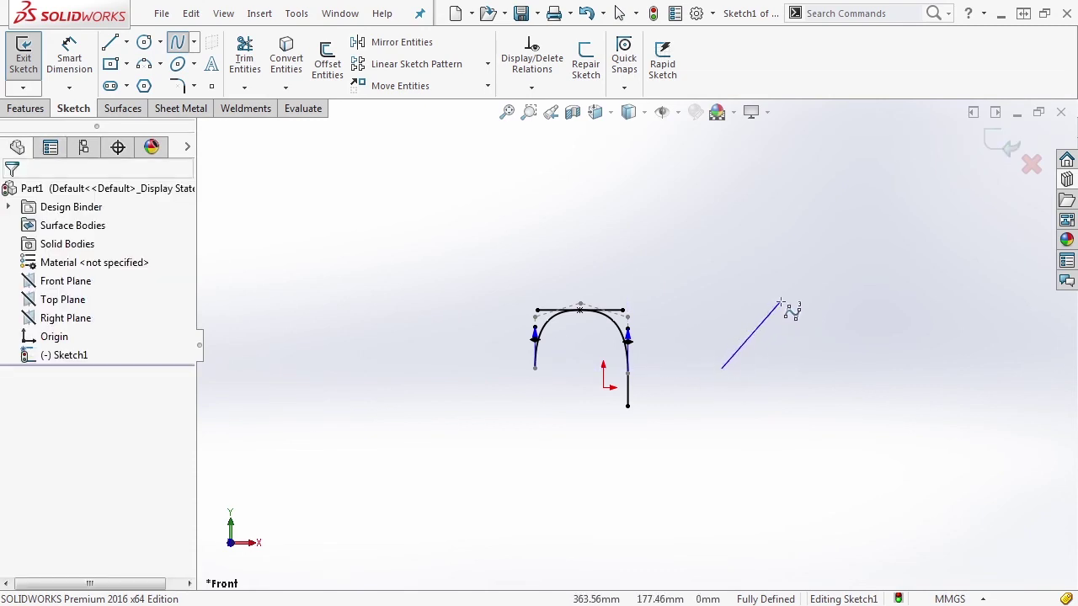
click(783, 301)
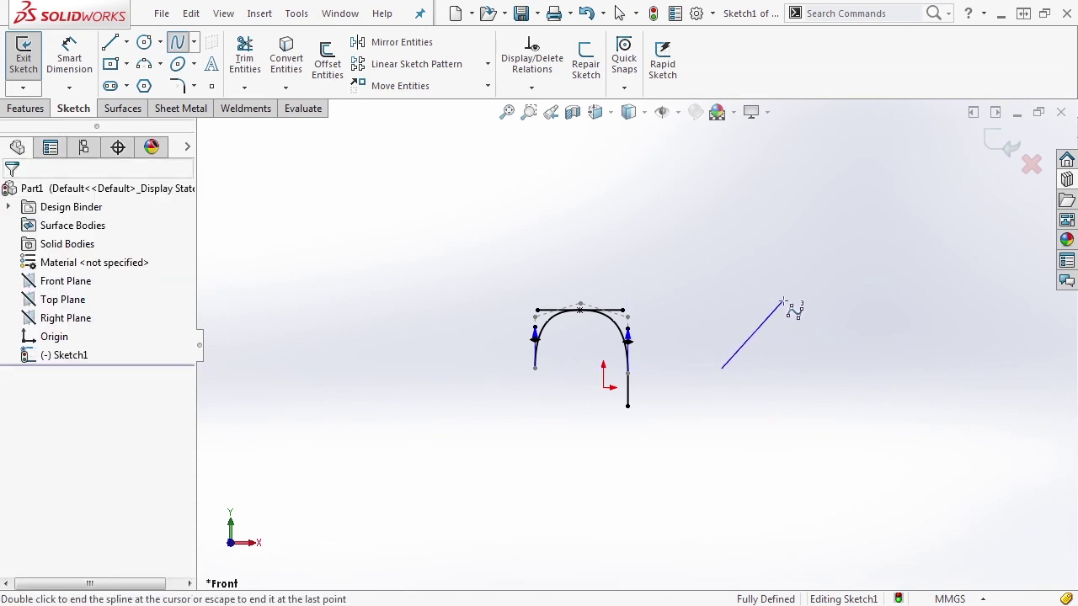
click(890, 369)
double_click(952, 455)
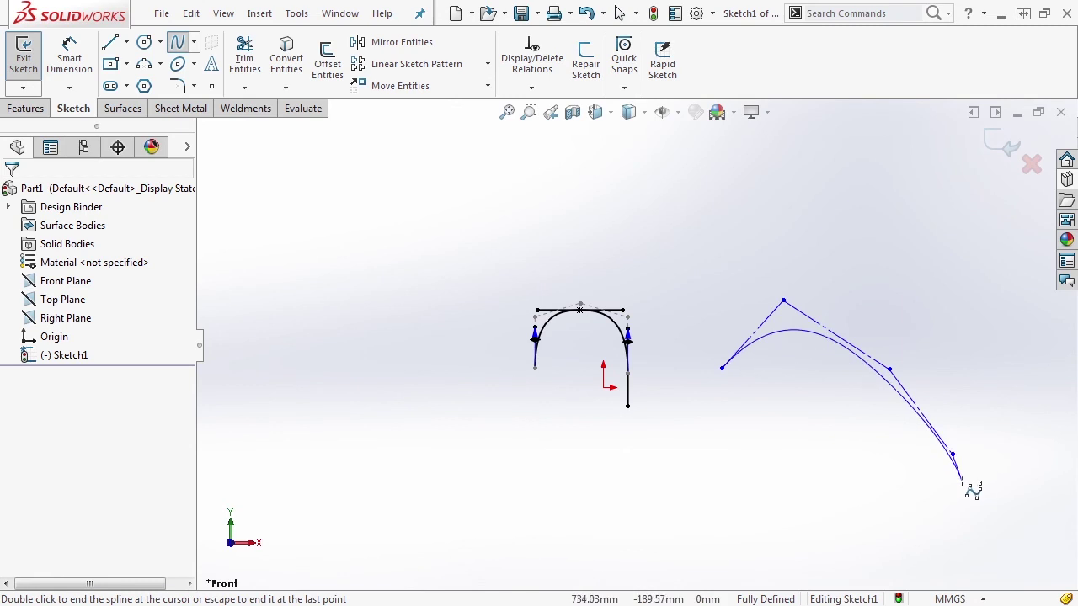
key(Escape)
Step: Raise the style spline's control vertices and lower its left endpoint level with the line end
click(891, 369)
drag(894, 374, 903, 282)
drag(783, 302, 753, 271)
ctrl+middle_drag(976, 364, 847, 361)
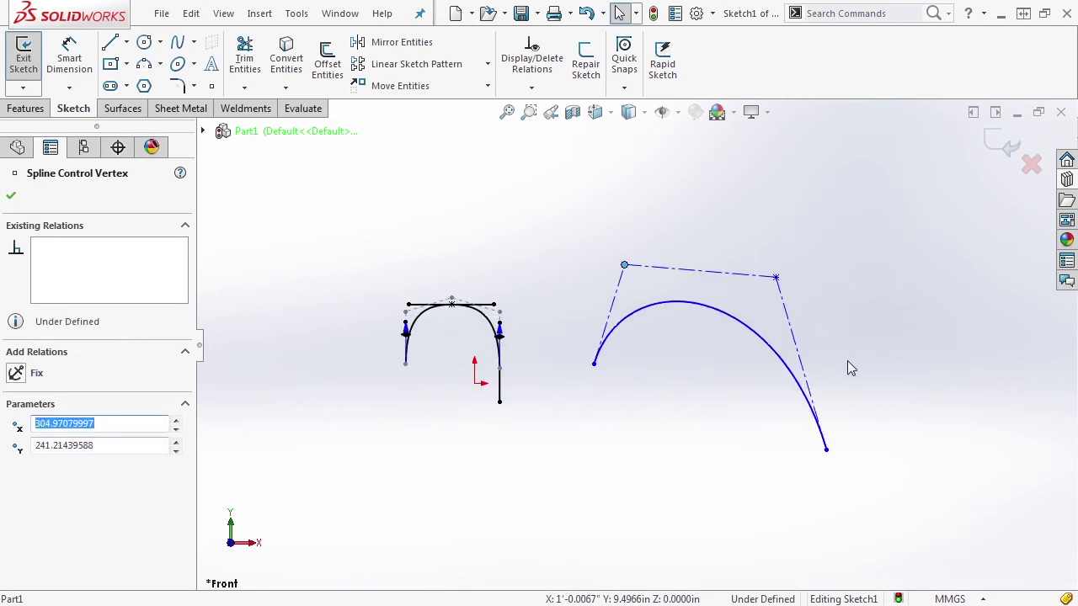
drag(775, 279, 798, 250)
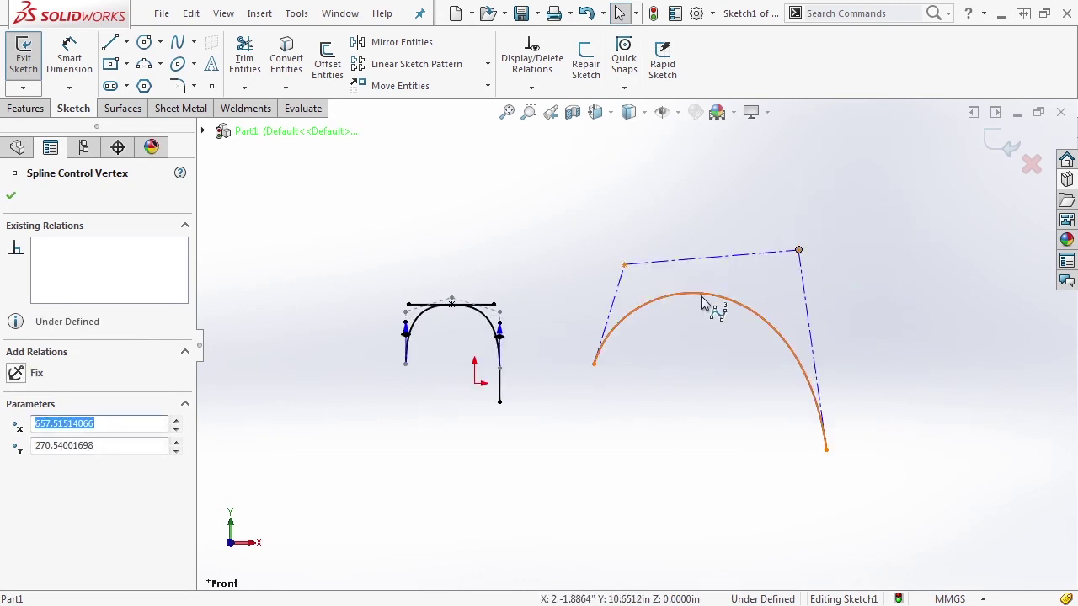
scroll(716, 308, down, 1)
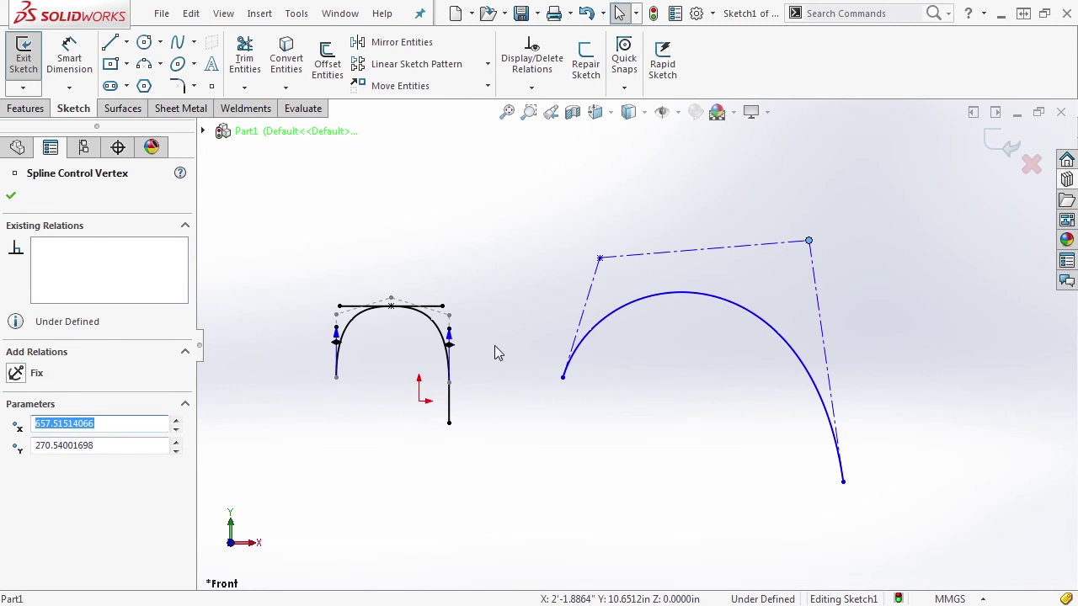
scroll(336, 305, down, 2)
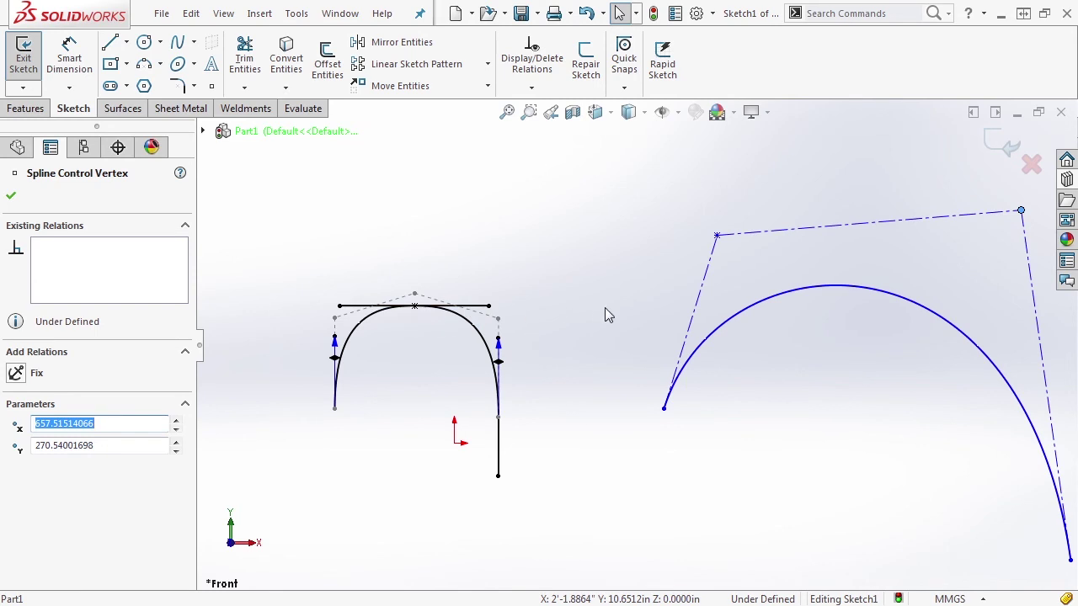
scroll(638, 353, up, 5)
scroll(766, 410, down, 2)
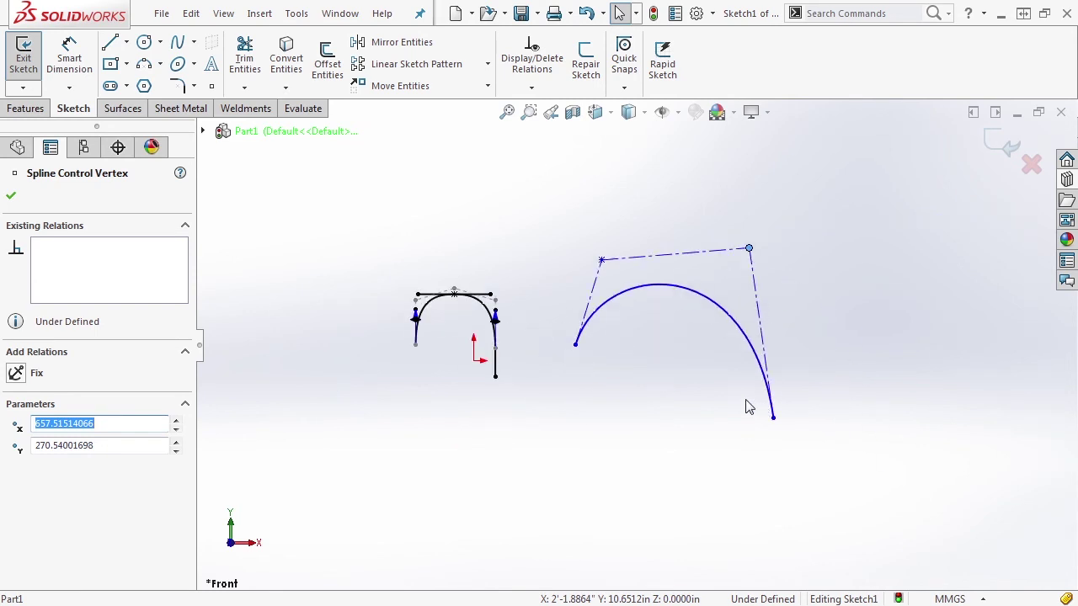
drag(575, 344, 576, 379)
click(679, 363)
scroll(659, 333, down, 3)
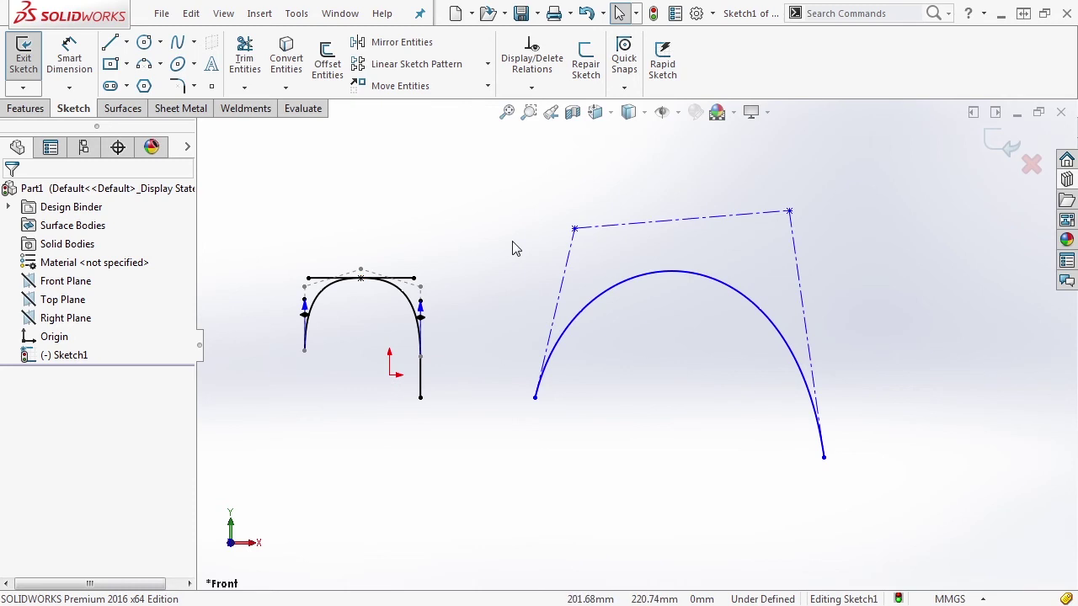
Step: Pull the upper-left vertex outward, then show the curvature comb at scale 41, density 45
drag(575, 228, 556, 190)
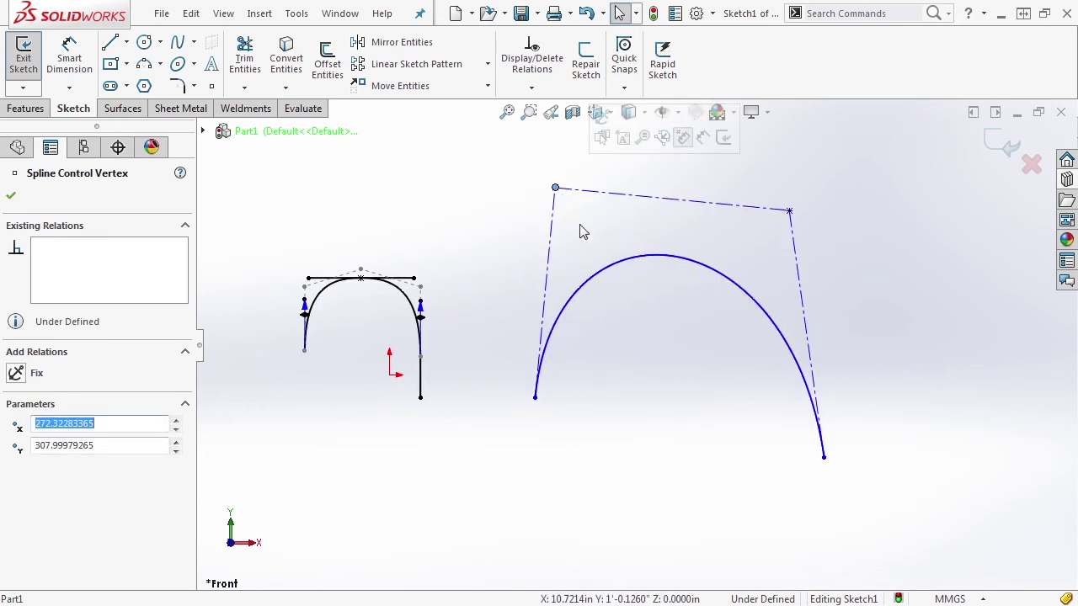
click(594, 284)
click(36, 442)
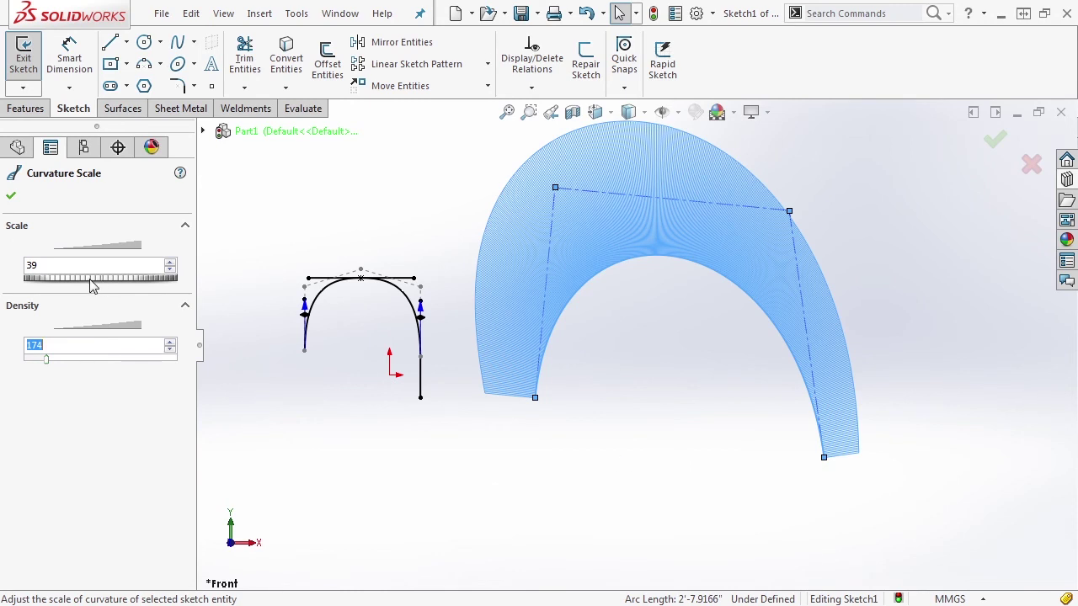
drag(92, 286, 31, 285)
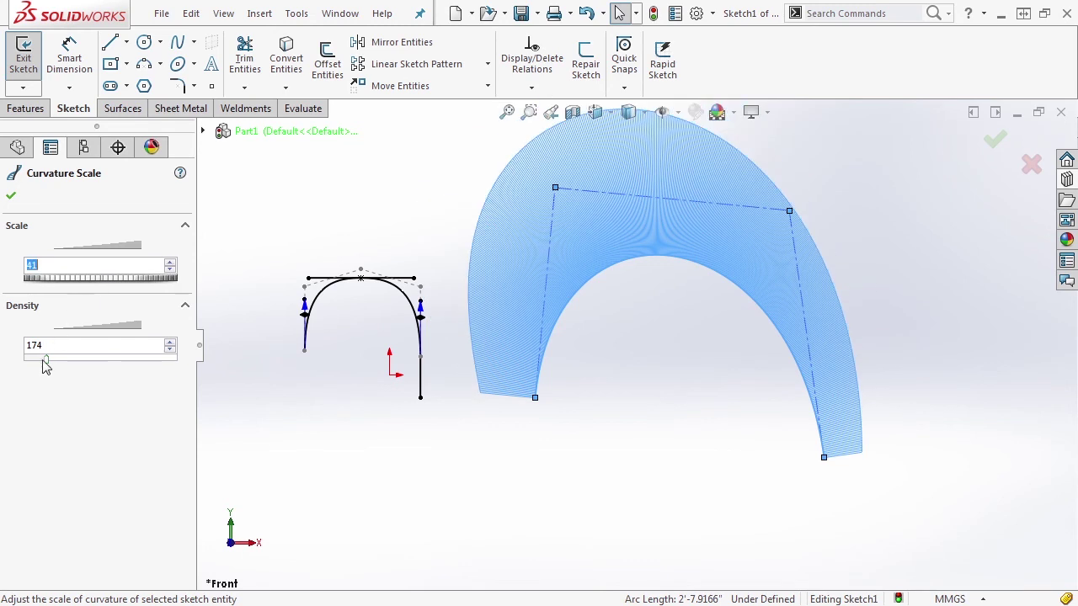
drag(45, 363, 12, 364)
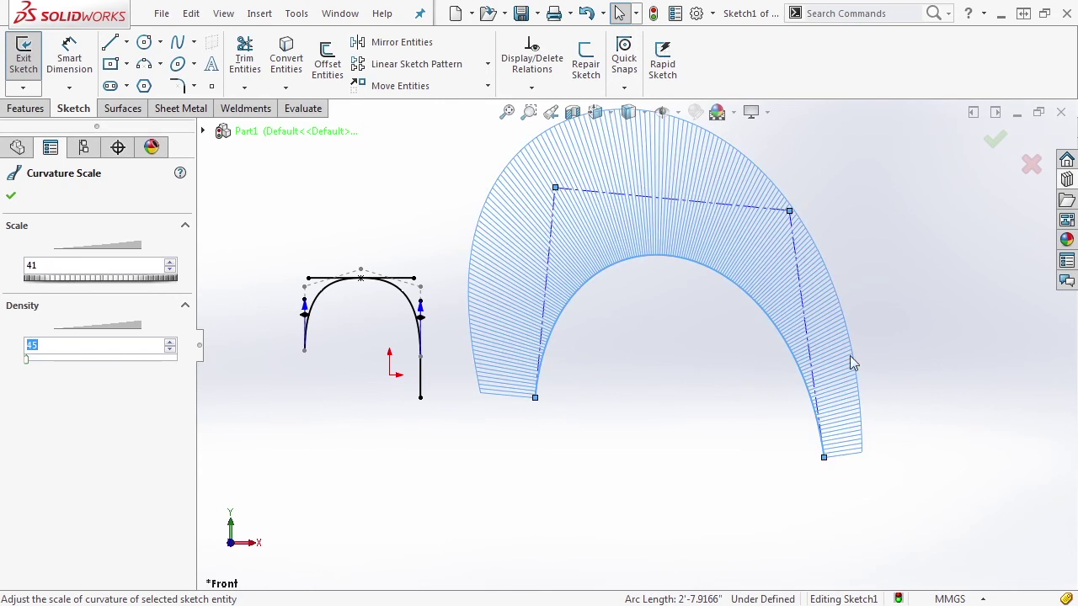
click(11, 196)
scroll(674, 489, up, 2)
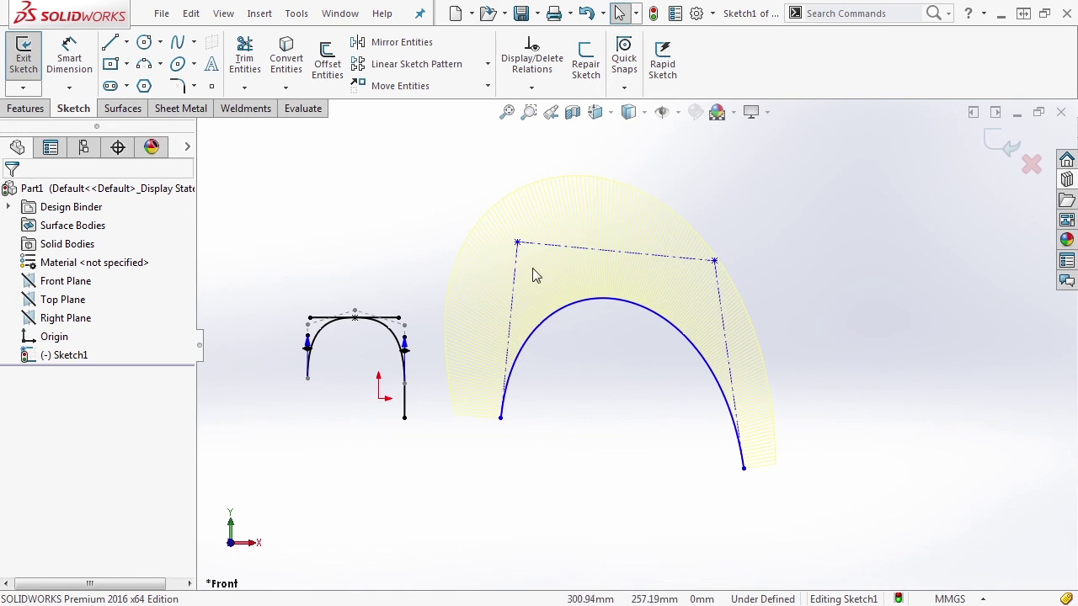
click(599, 300)
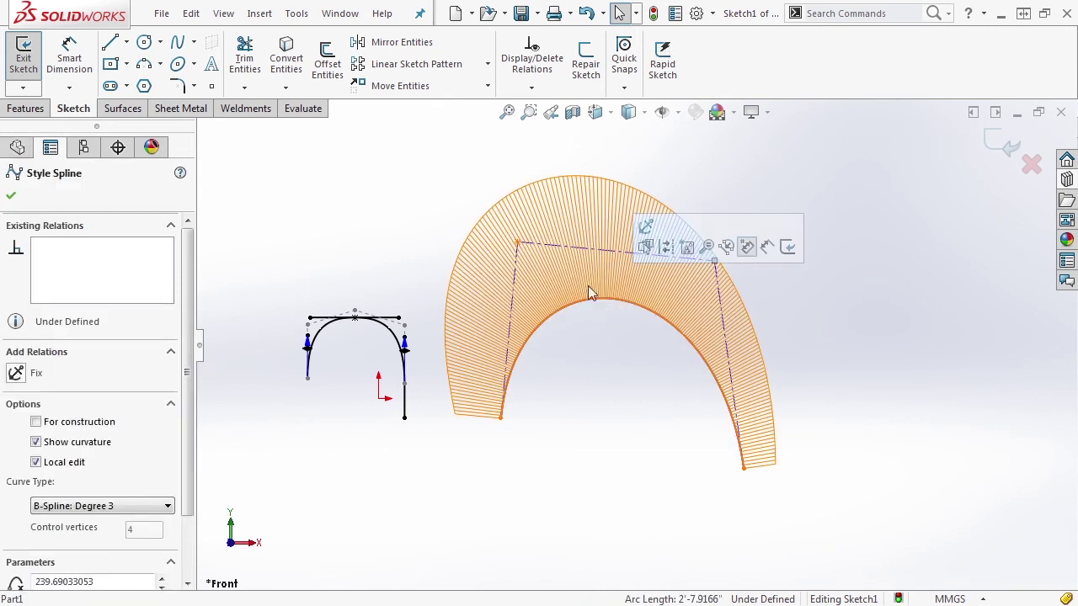
click(603, 368)
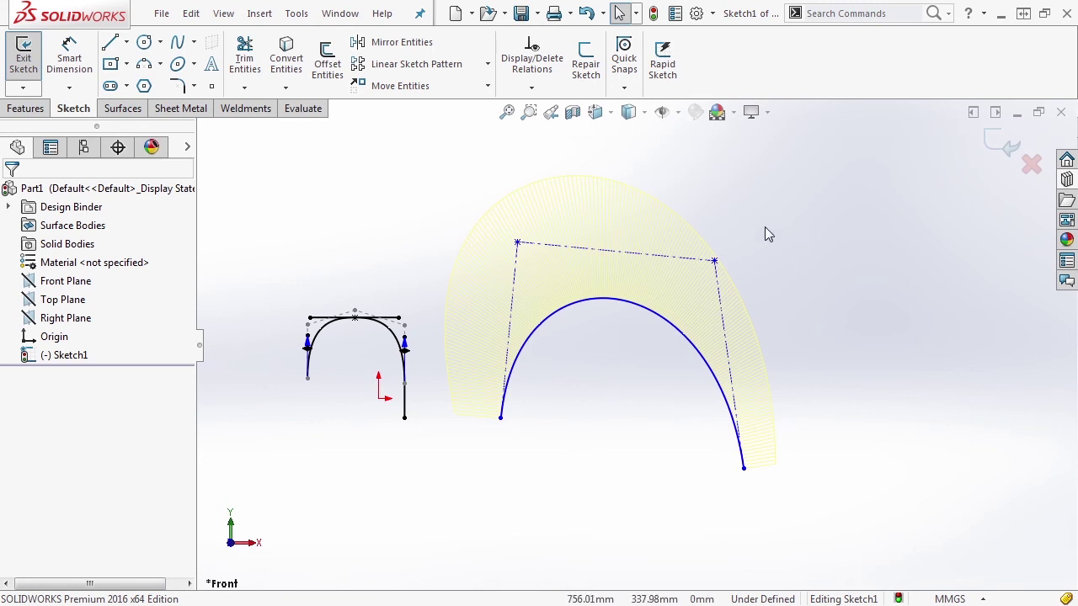
Step: Set the Temporary Graphics, Shaded system colour to blue (RGB 2, 62, 219)
click(711, 13)
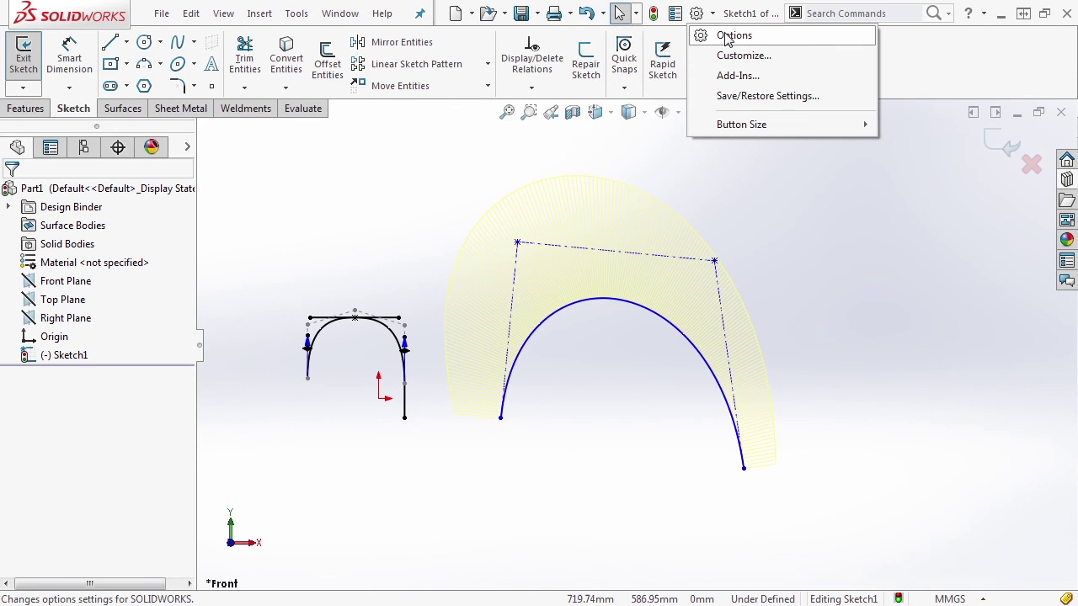
click(727, 38)
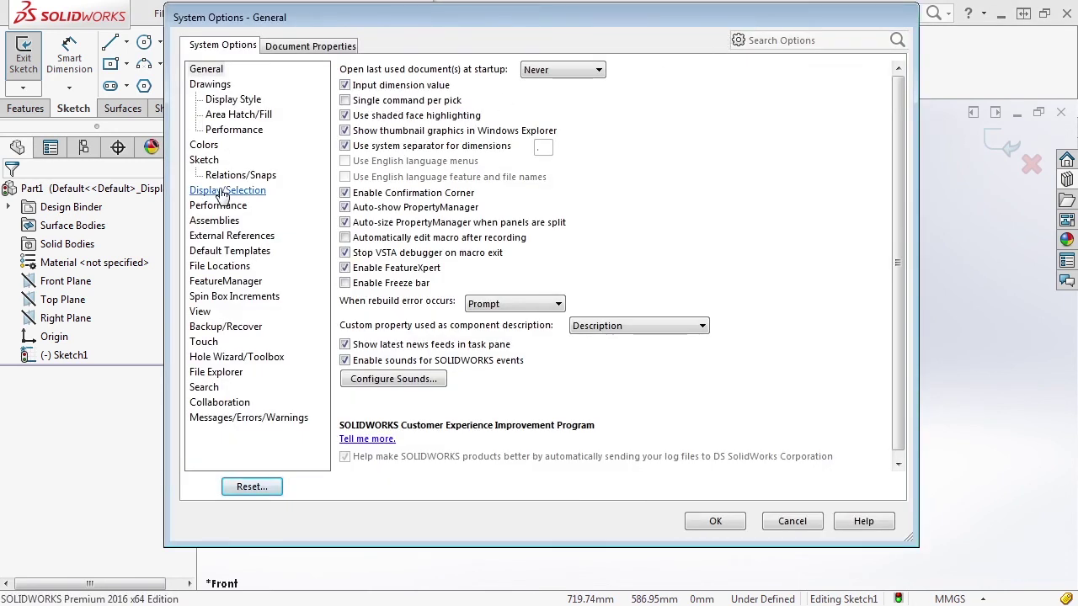
click(204, 145)
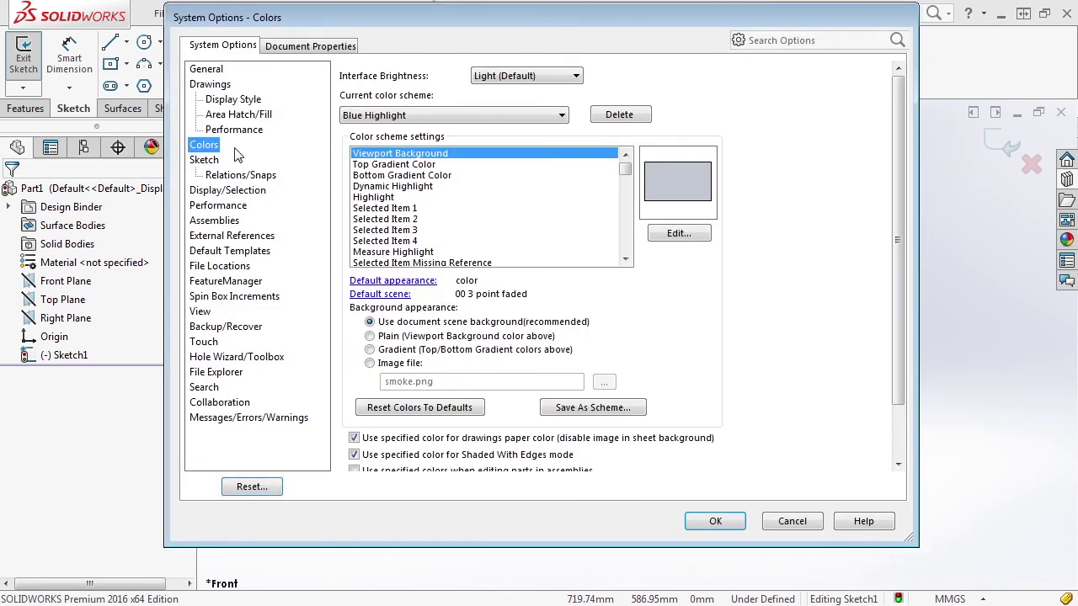
drag(627, 160, 627, 214)
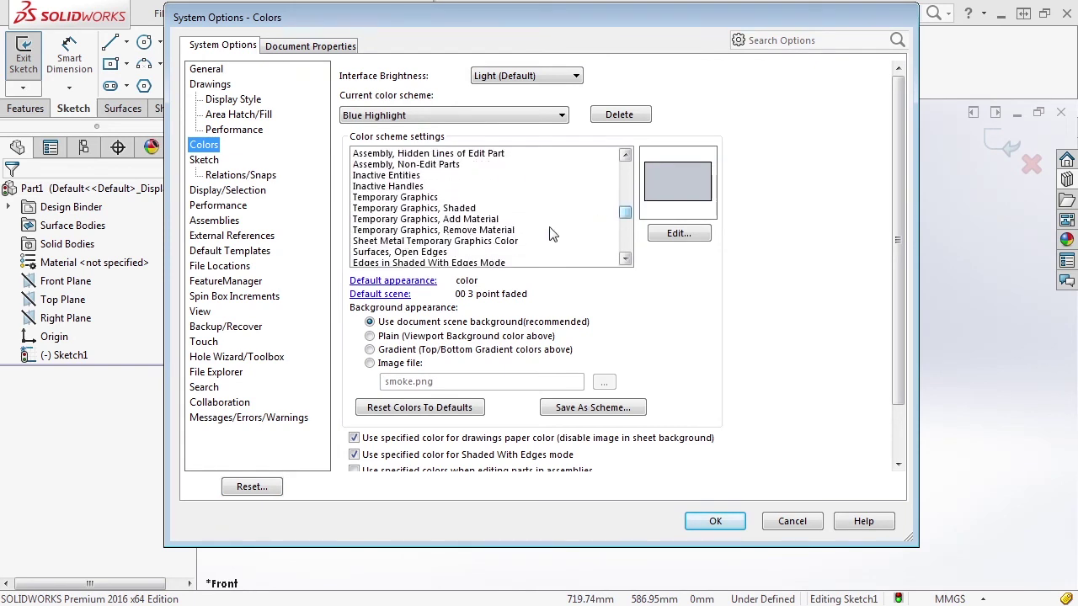
click(404, 211)
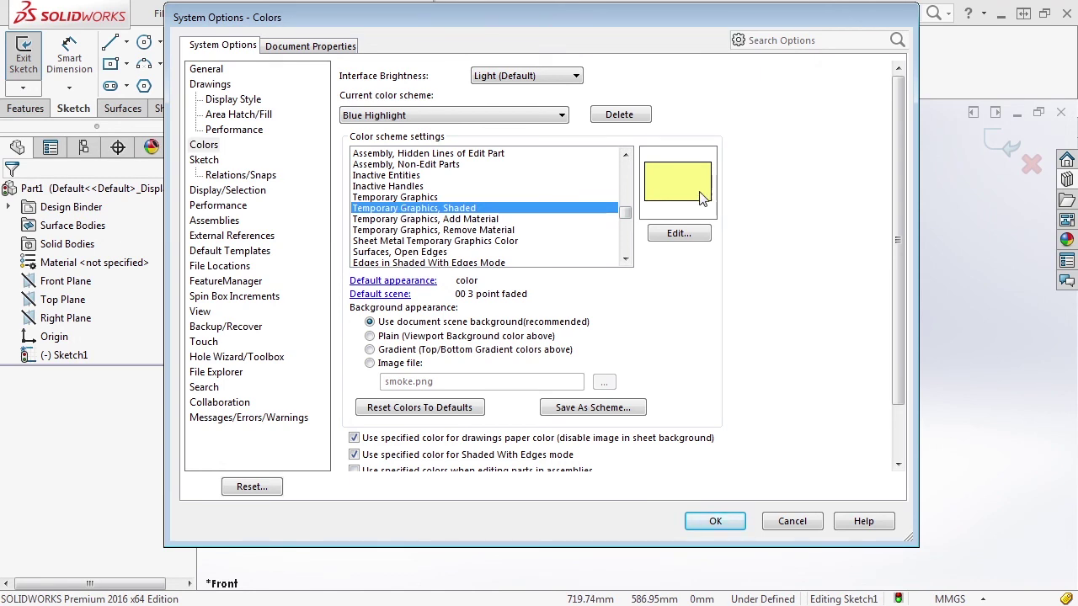
click(678, 233)
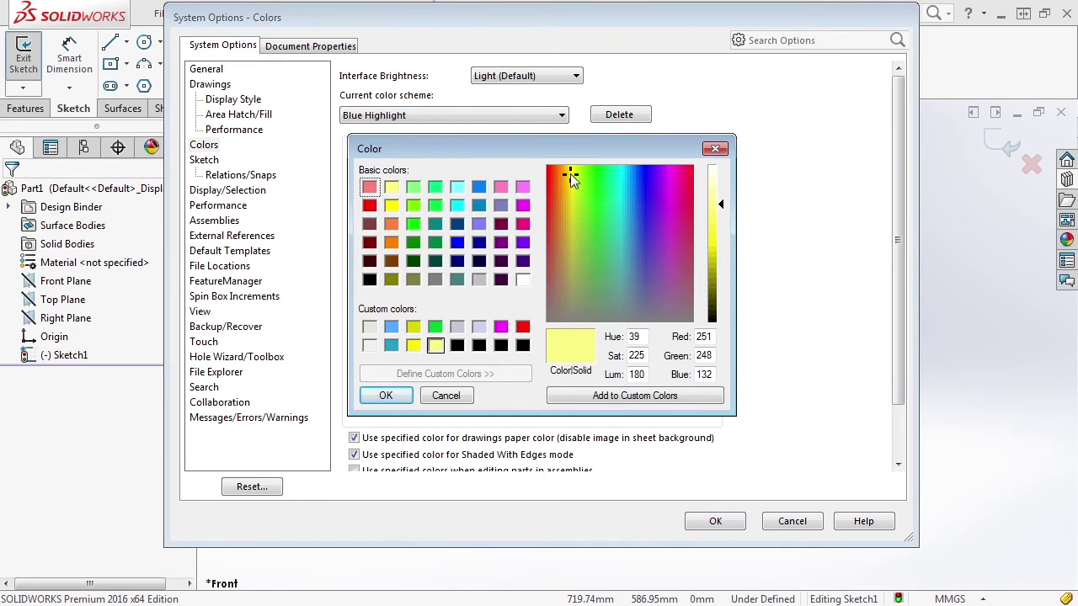
drag(570, 173, 637, 168)
drag(724, 205, 721, 259)
click(385, 396)
click(735, 524)
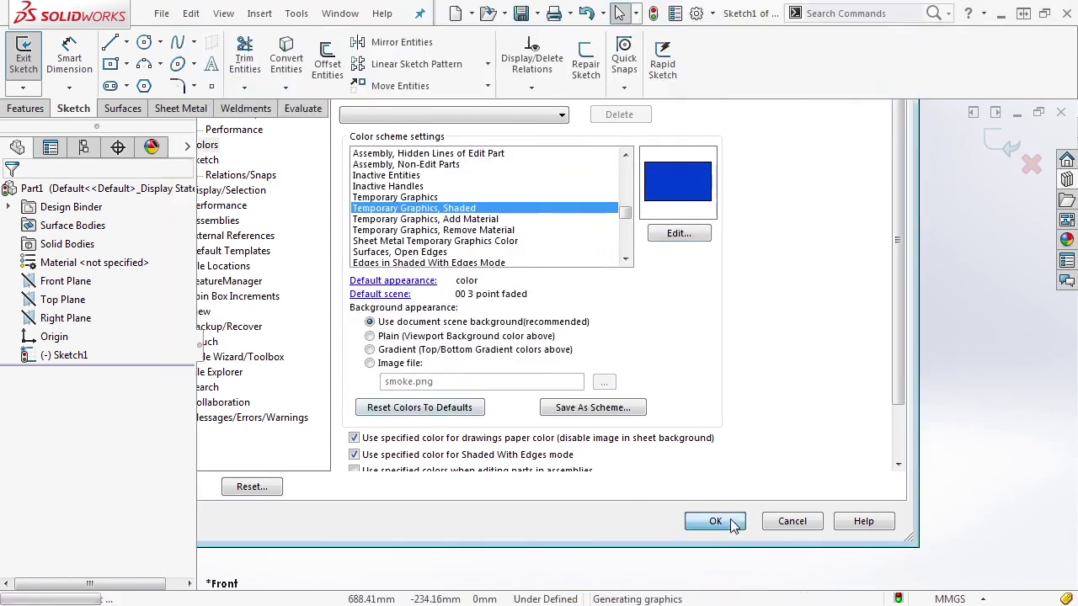
middle_drag(632, 373, 643, 350)
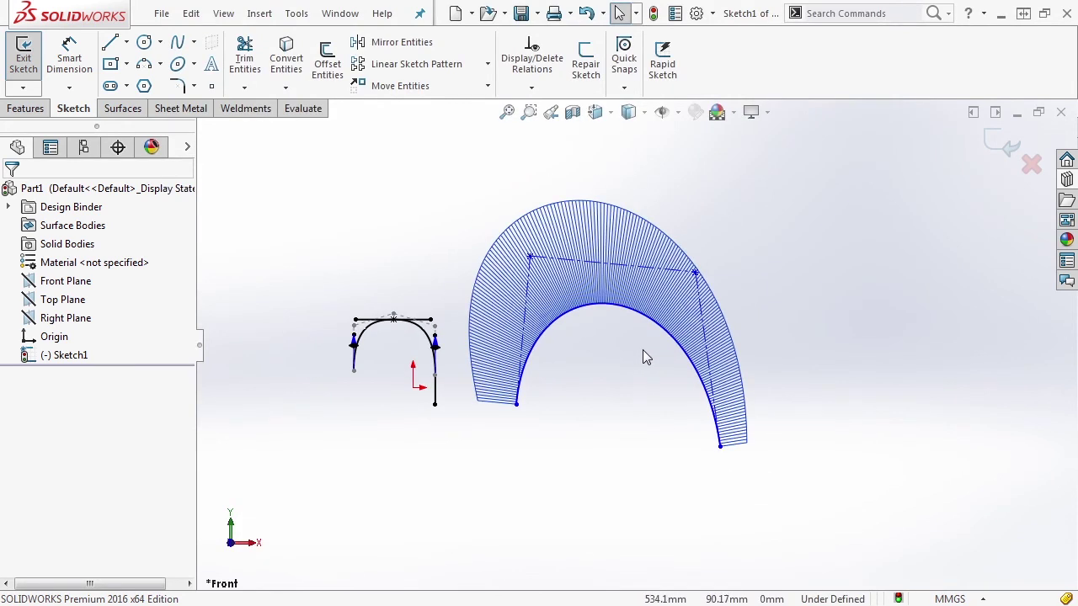
Step: Reopen Sketch1 in Normal To view and drag the spline's upper vertices outward to lean right
click(1002, 143)
click(786, 376)
mouse_move(786, 375)
middle_down()
mouse_move(588, 390)
mouse_move(627, 414)
middle_up()
scroll(613, 303, down, 3)
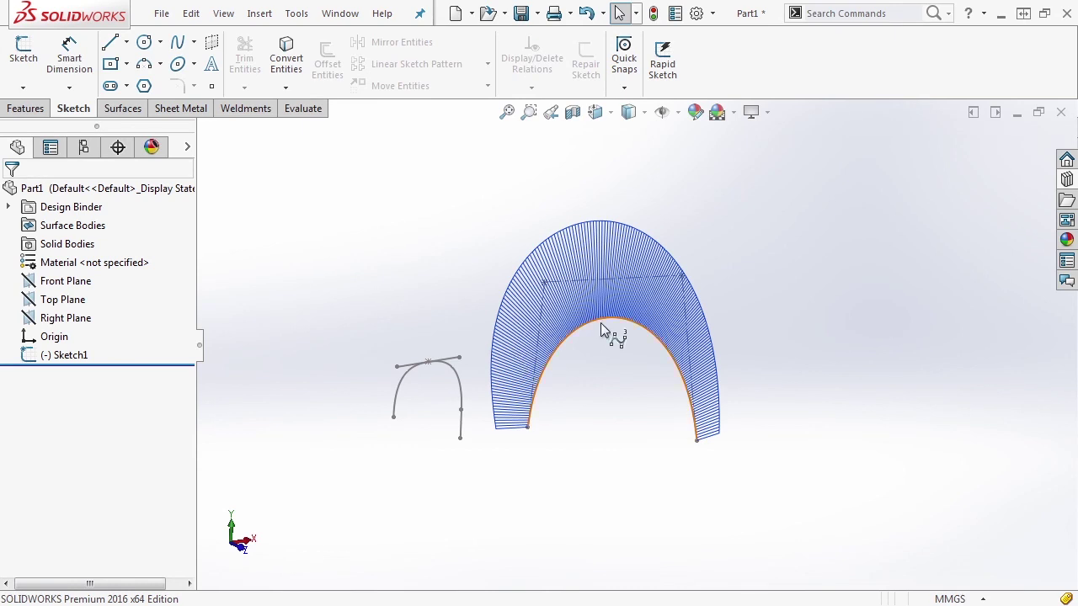
click(68, 355)
click(52, 308)
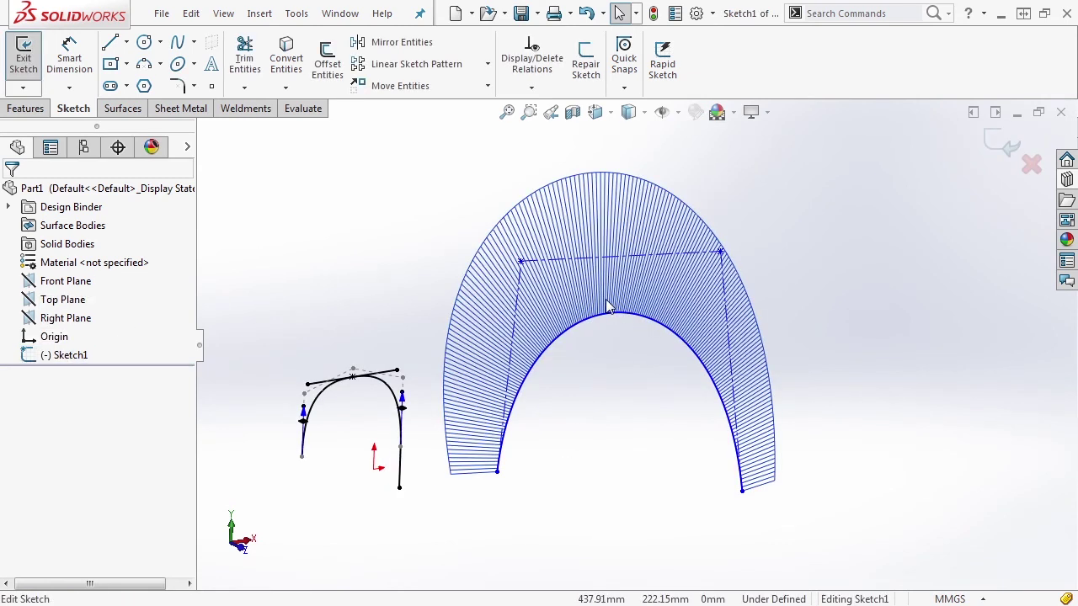
key(ctrl+1)
drag(606, 257, 511, 241)
drag(830, 277, 847, 259)
Step: Uncheck Show curvature on the style spline and exit Sketch1
click(636, 309)
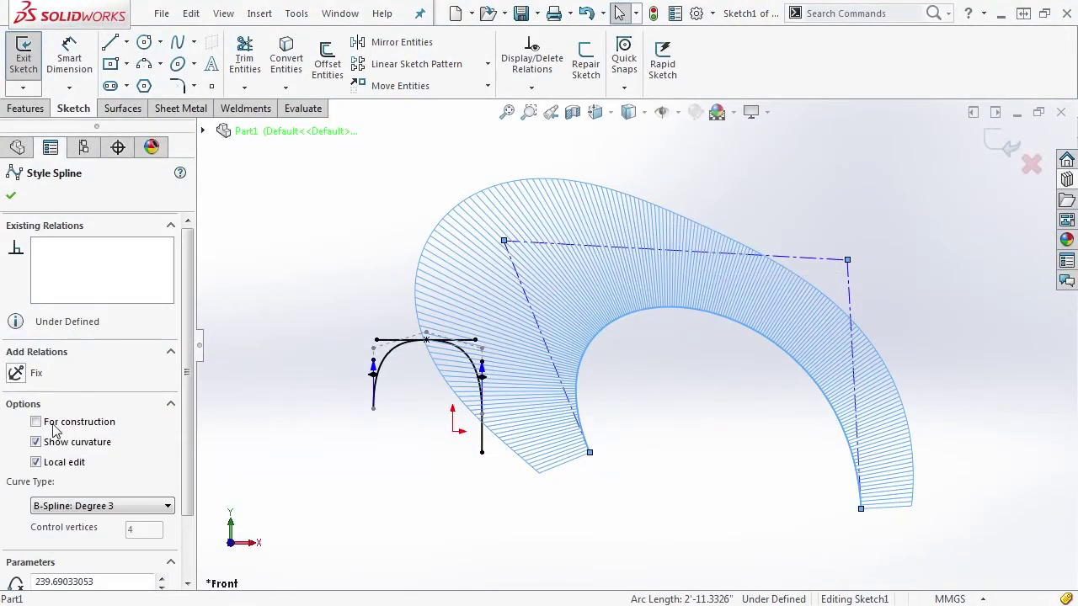
click(36, 443)
click(343, 276)
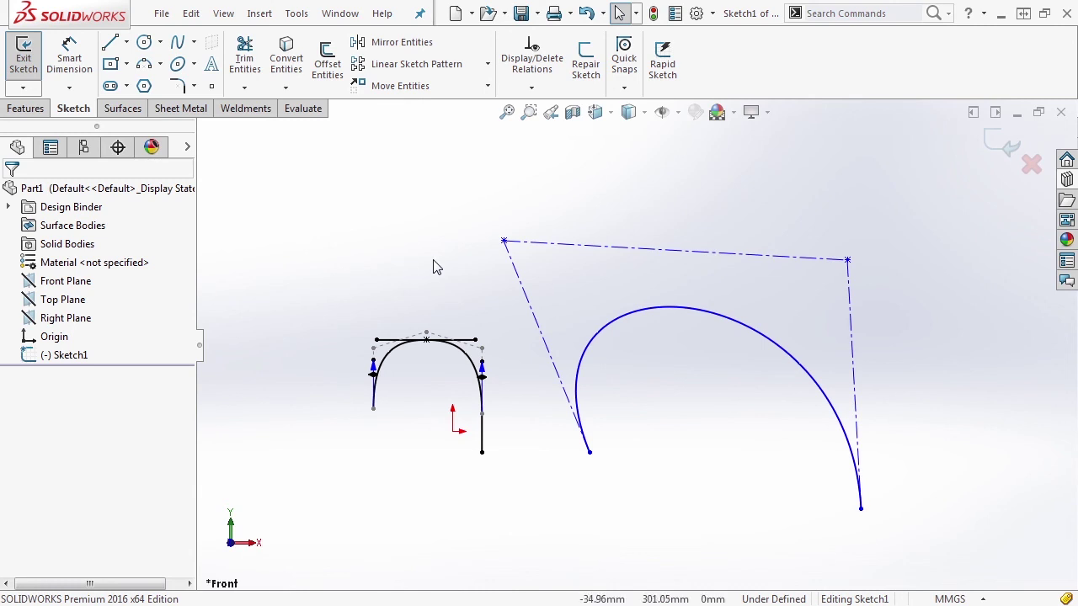
click(1004, 145)
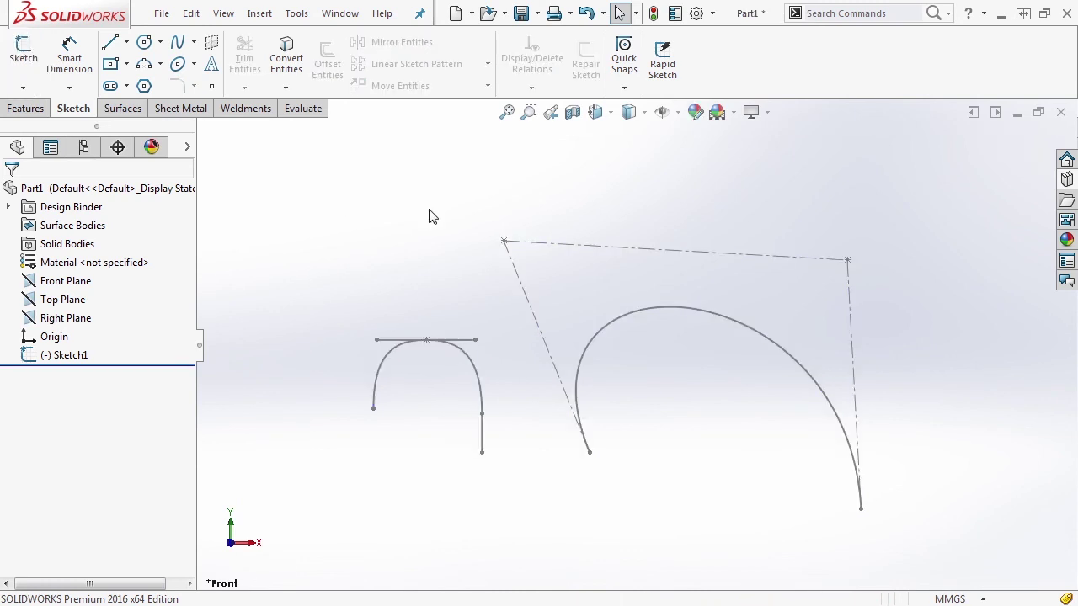
scroll(496, 228, up, 5)
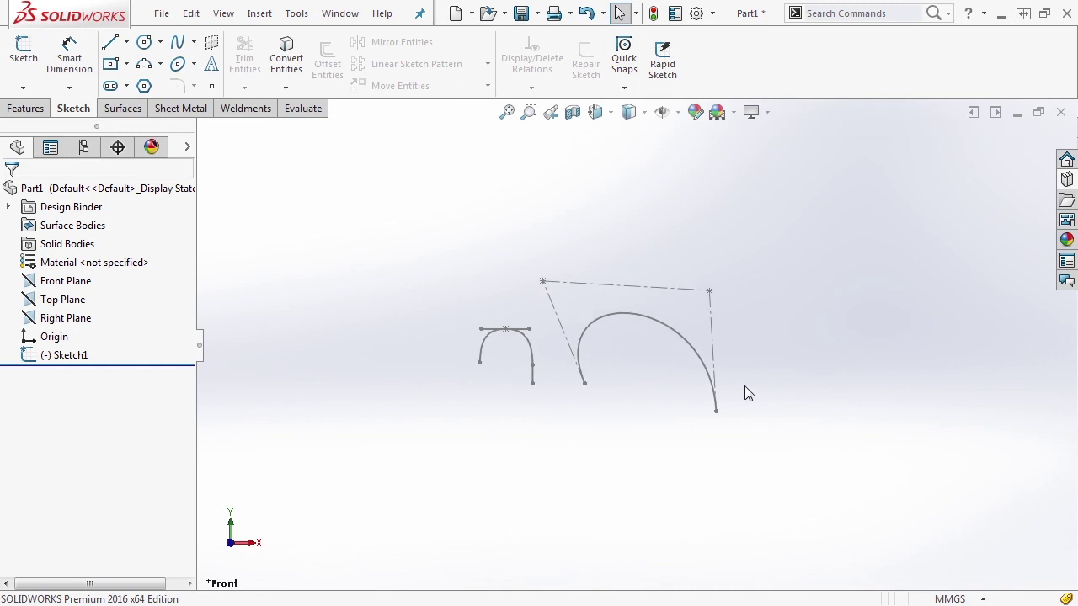
scroll(625, 343, down, 1)
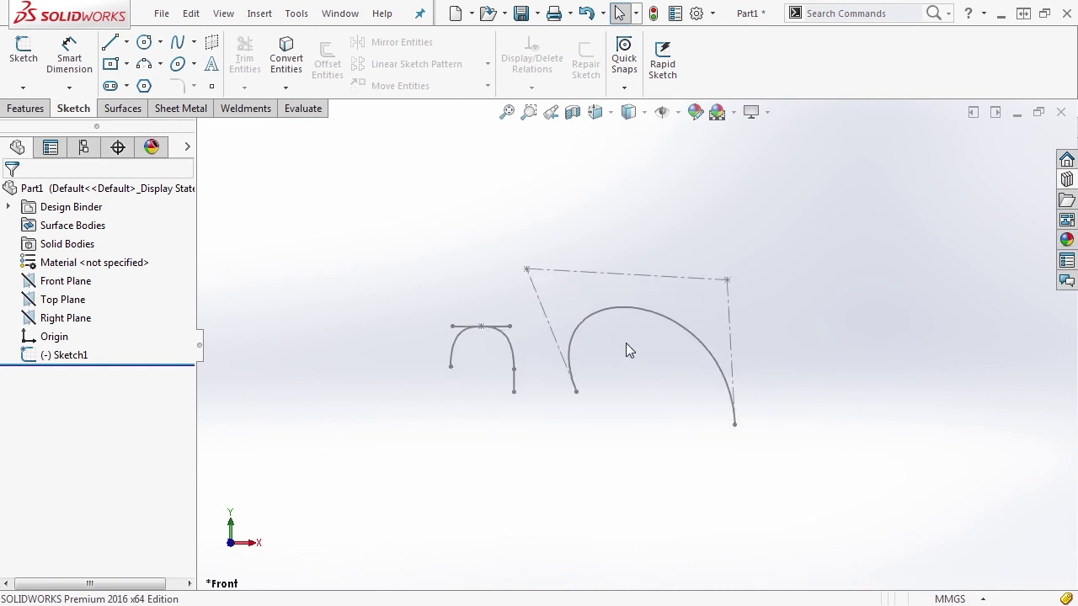
scroll(536, 344, down, 1)
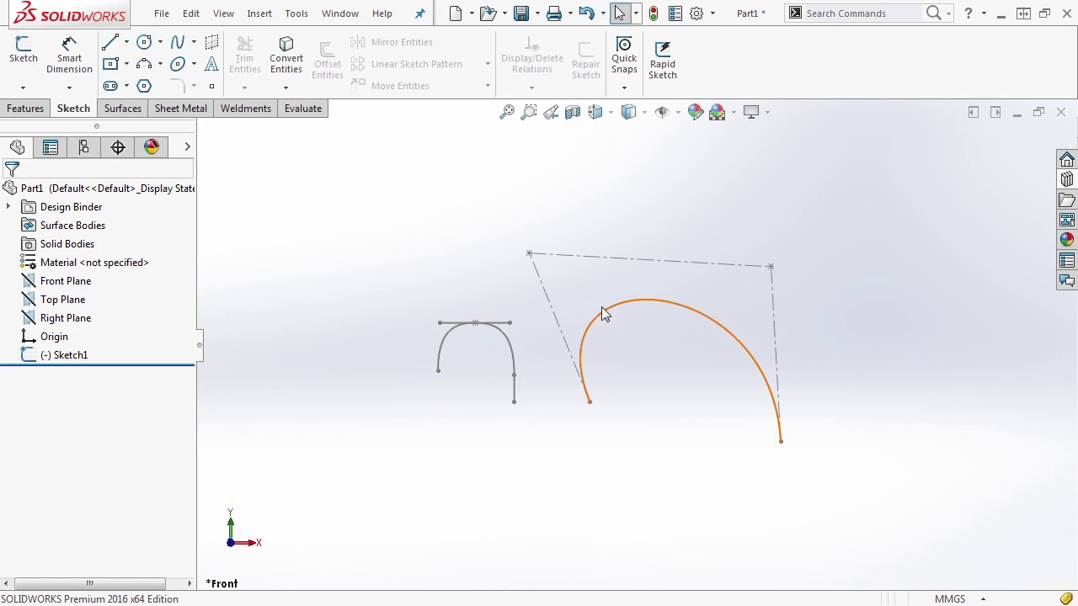
Step: Hide Sketch1 and start a new sketch on the Front Plane
click(187, 147)
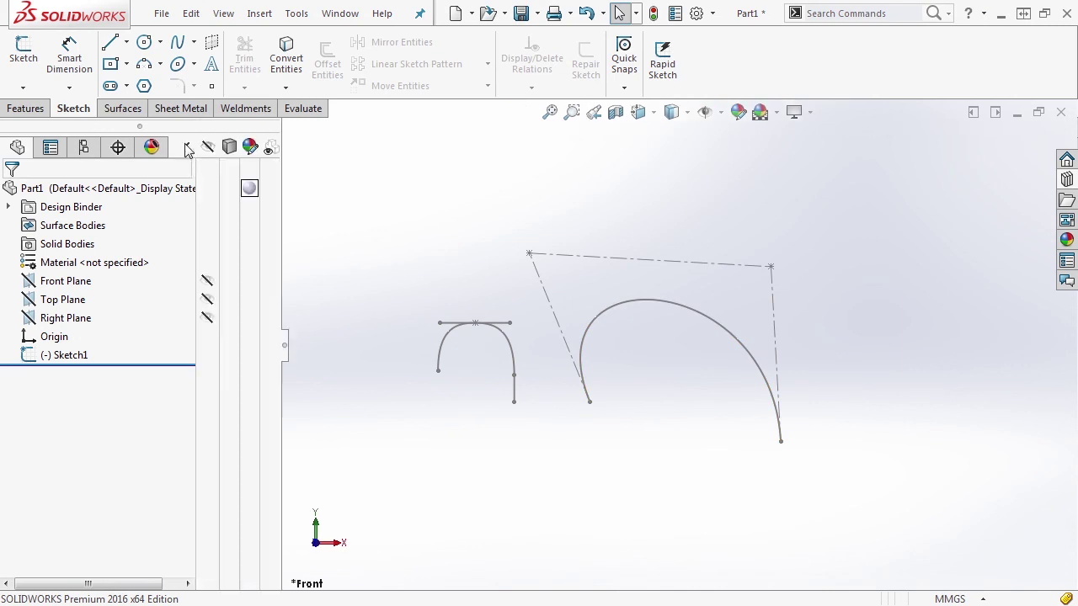
click(208, 355)
click(48, 282)
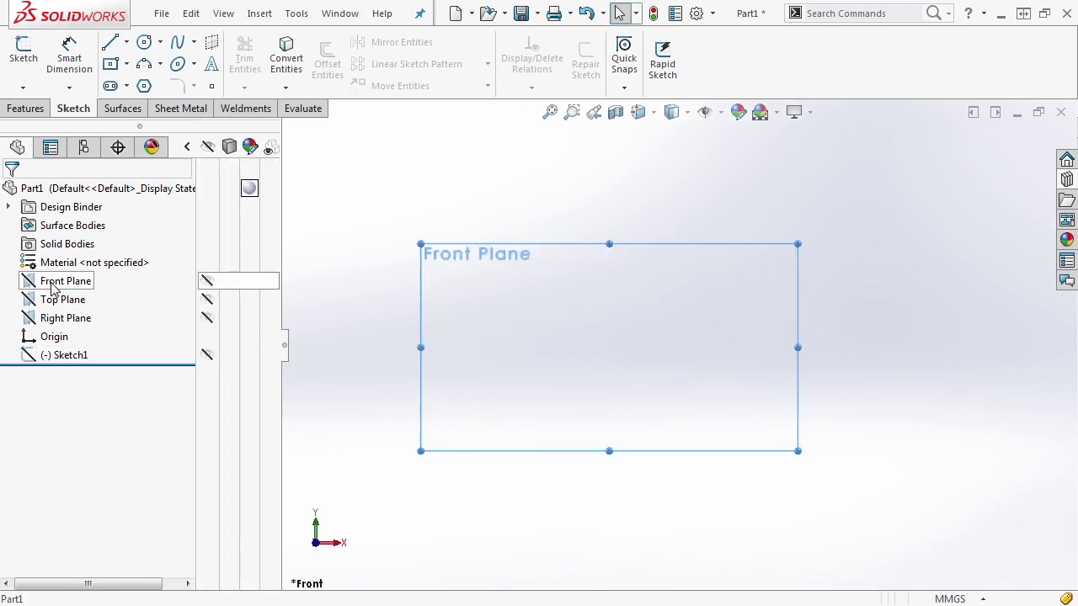
click(73, 226)
Step: Draw a conic arch with endpoints either side of the origin and its top vertex above it
click(194, 65)
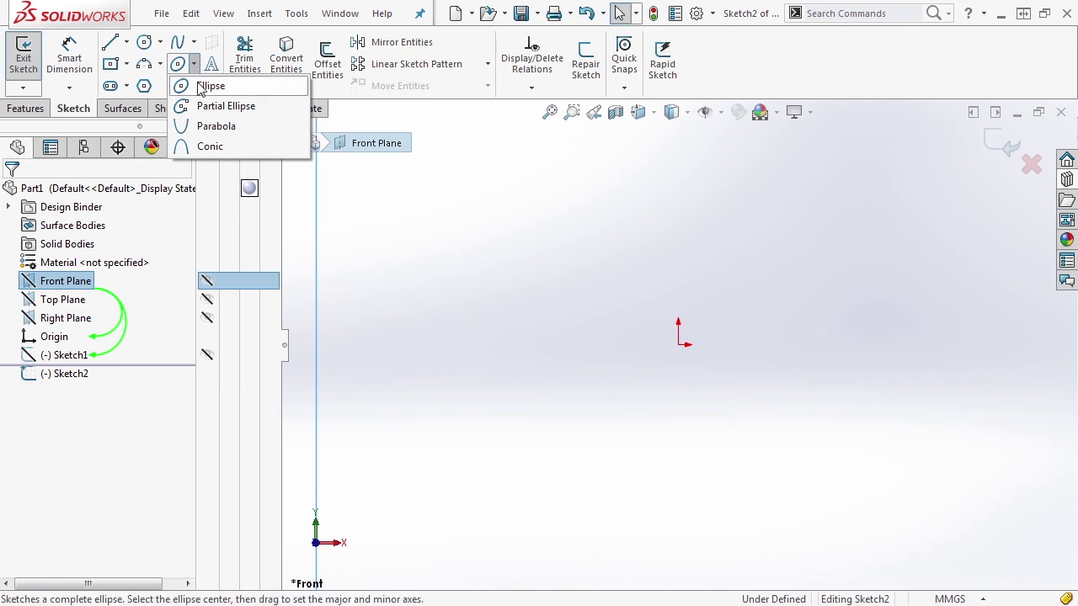
click(202, 147)
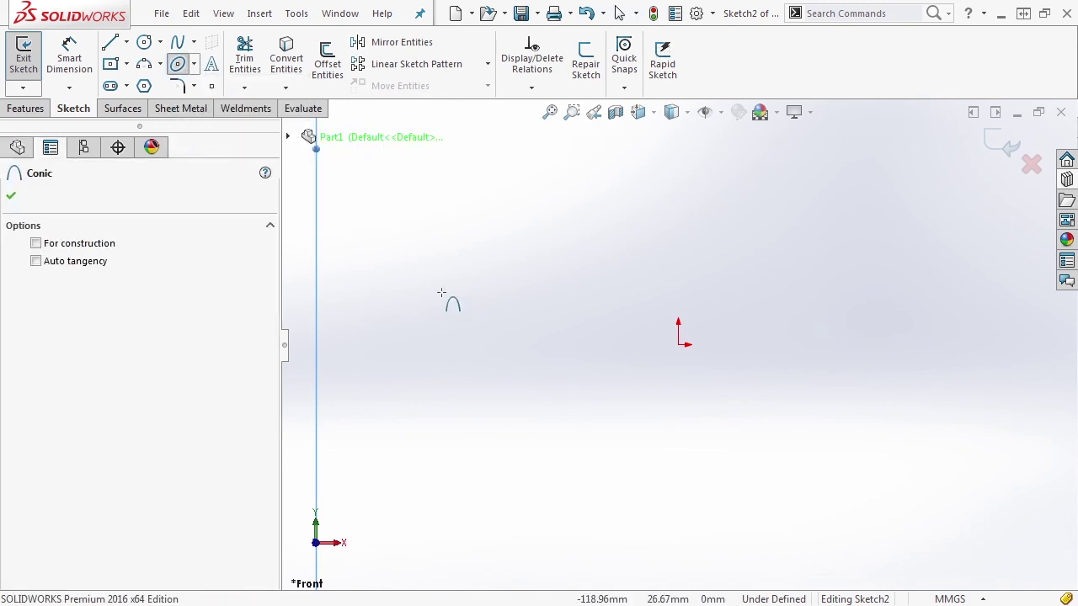
scroll(488, 413, up, 5)
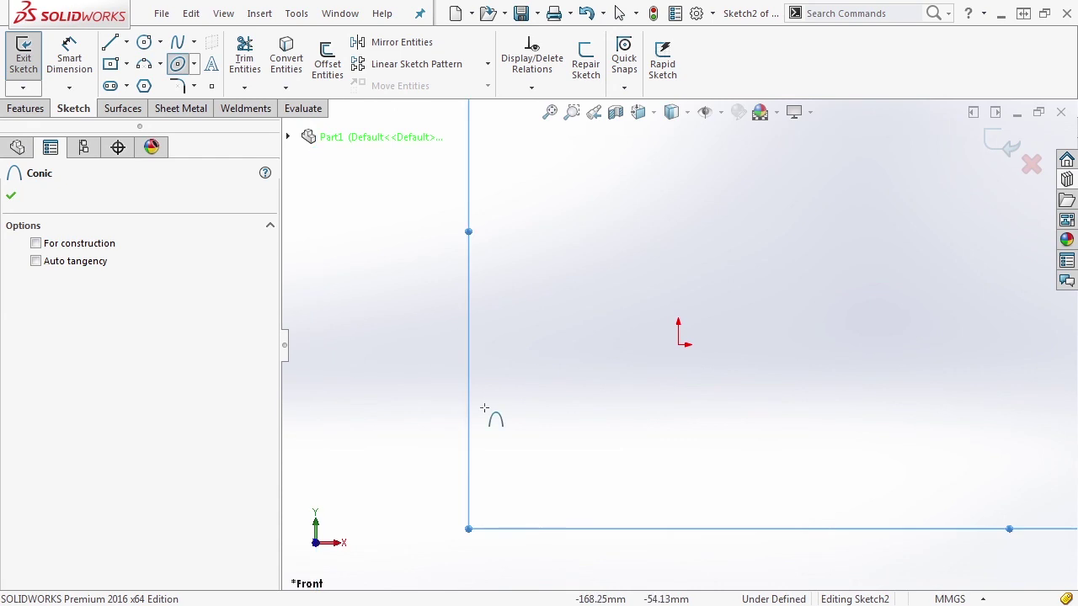
scroll(717, 299, down, 2)
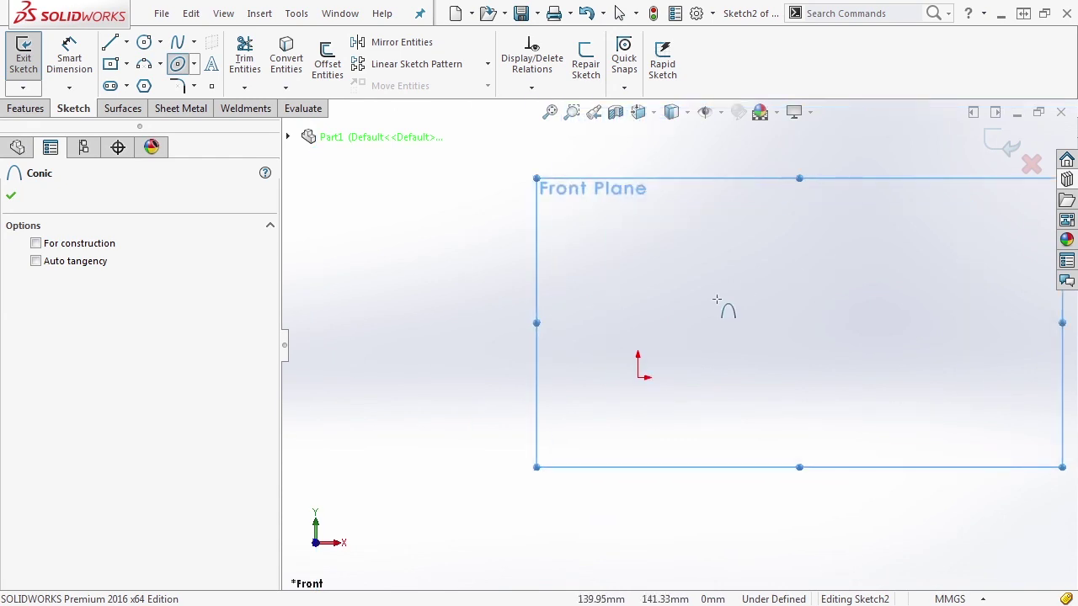
click(553, 377)
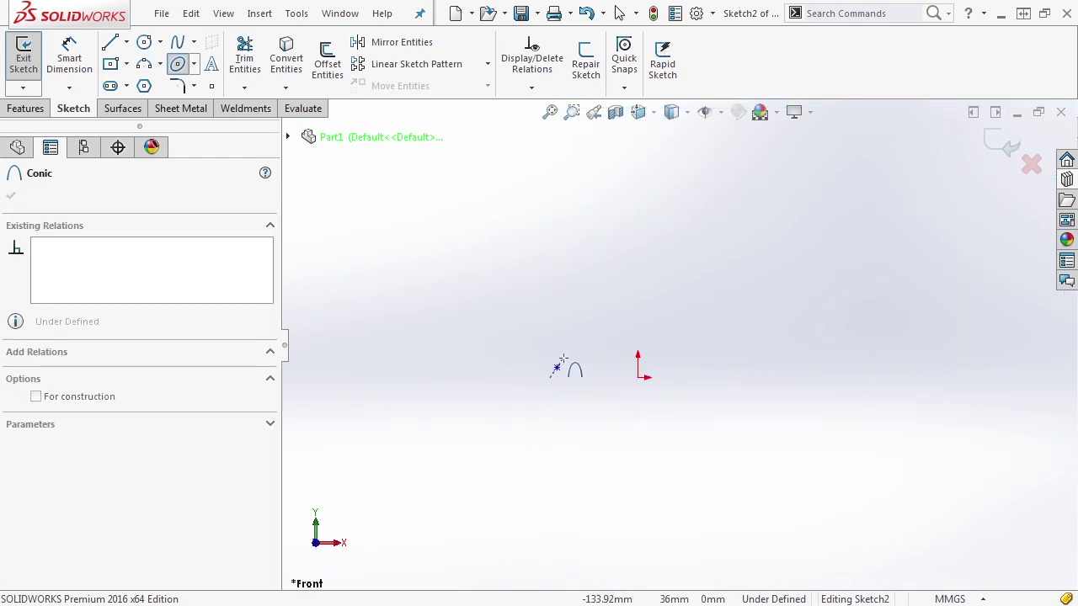
click(732, 378)
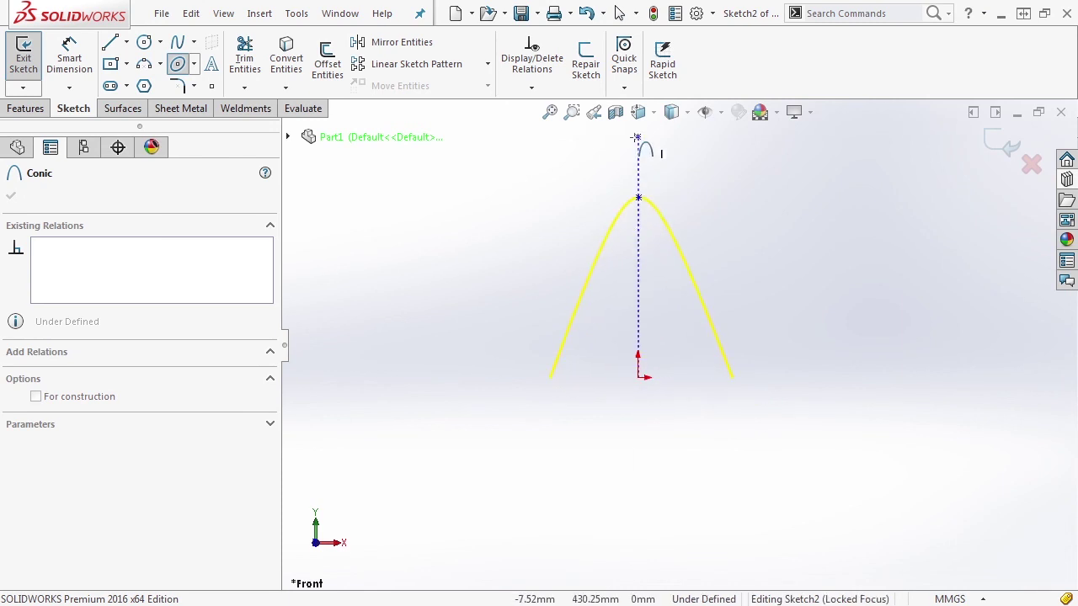
click(638, 138)
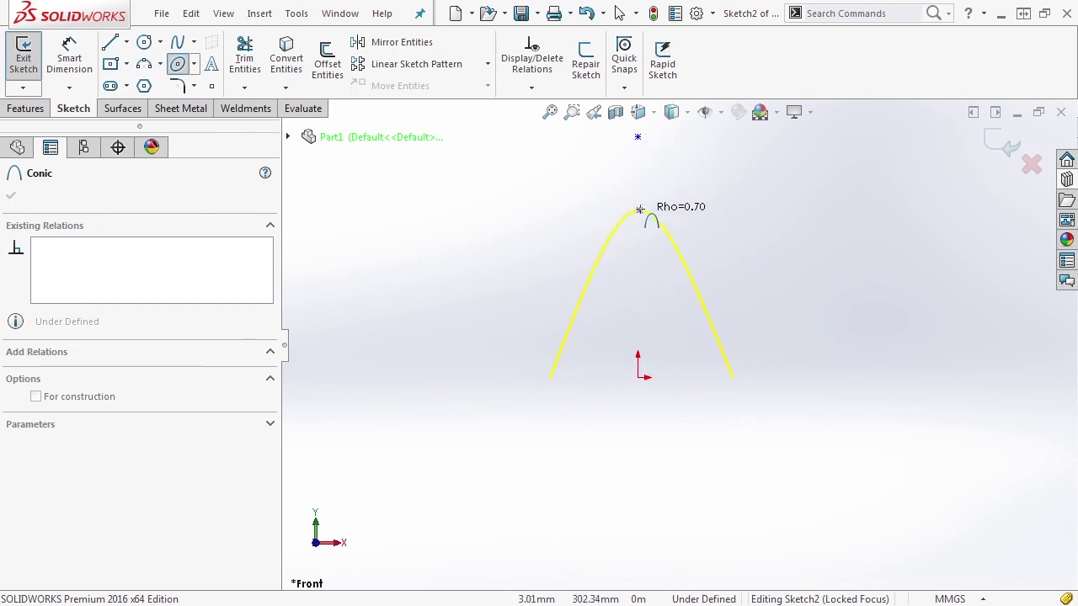
click(643, 193)
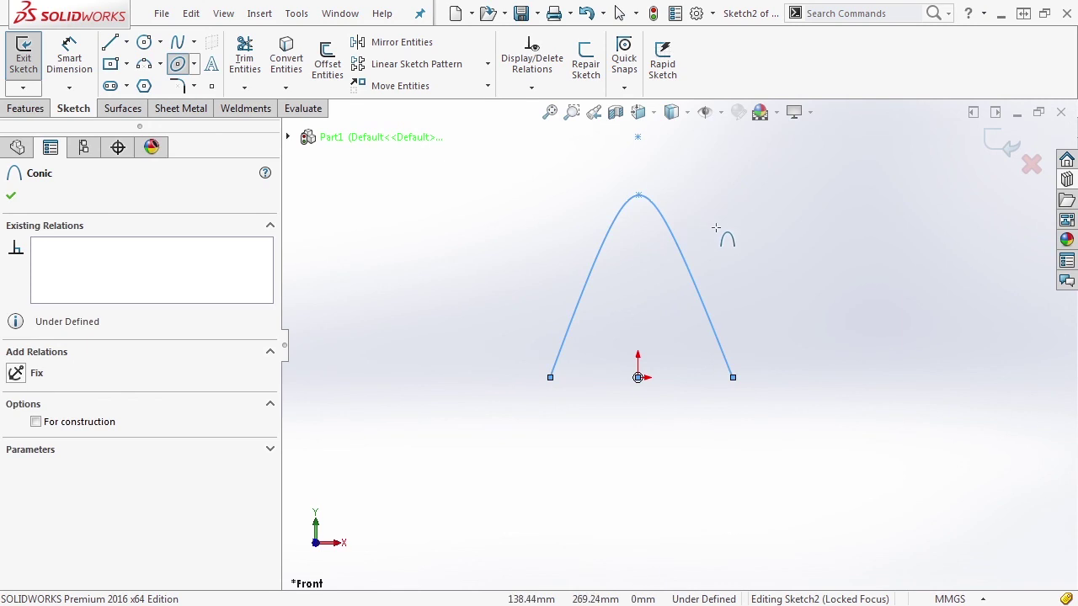
key(Escape)
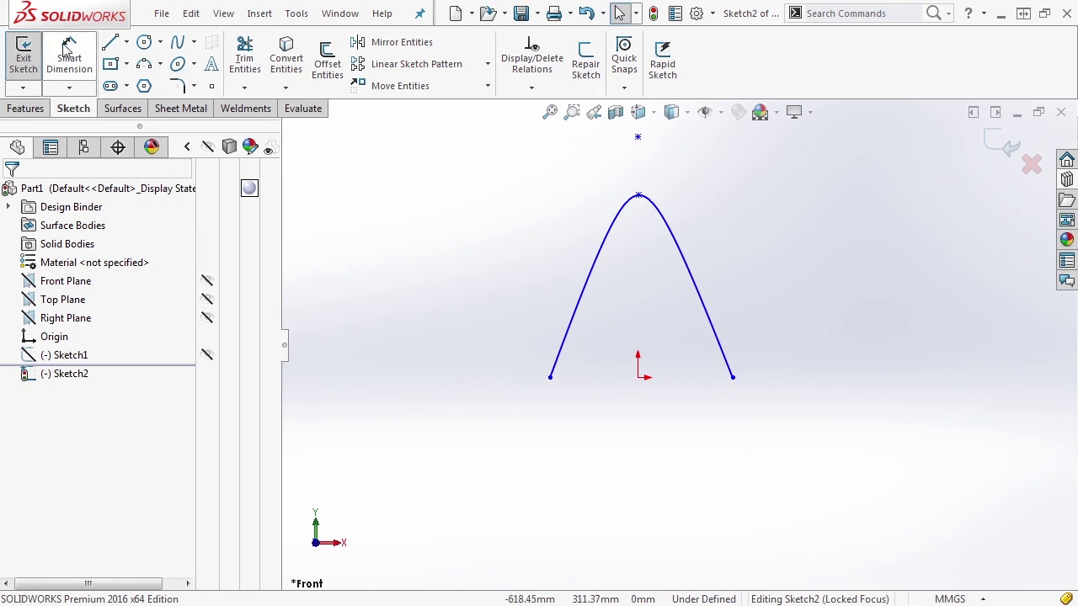
Step: Sketch a line triangle to the left of the conic arch
click(109, 42)
click(526, 377)
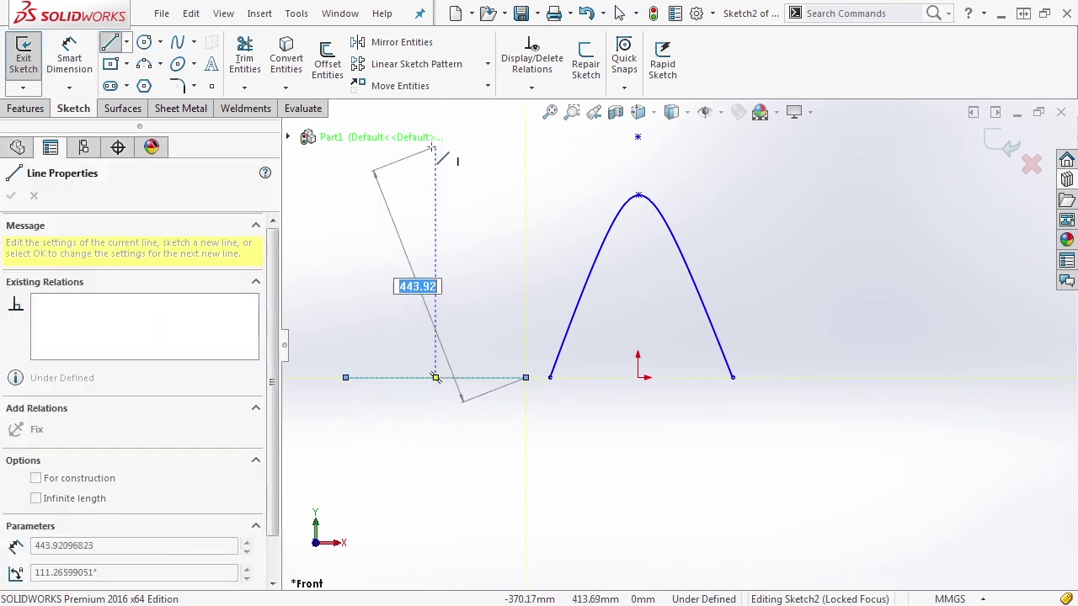
click(435, 150)
click(345, 377)
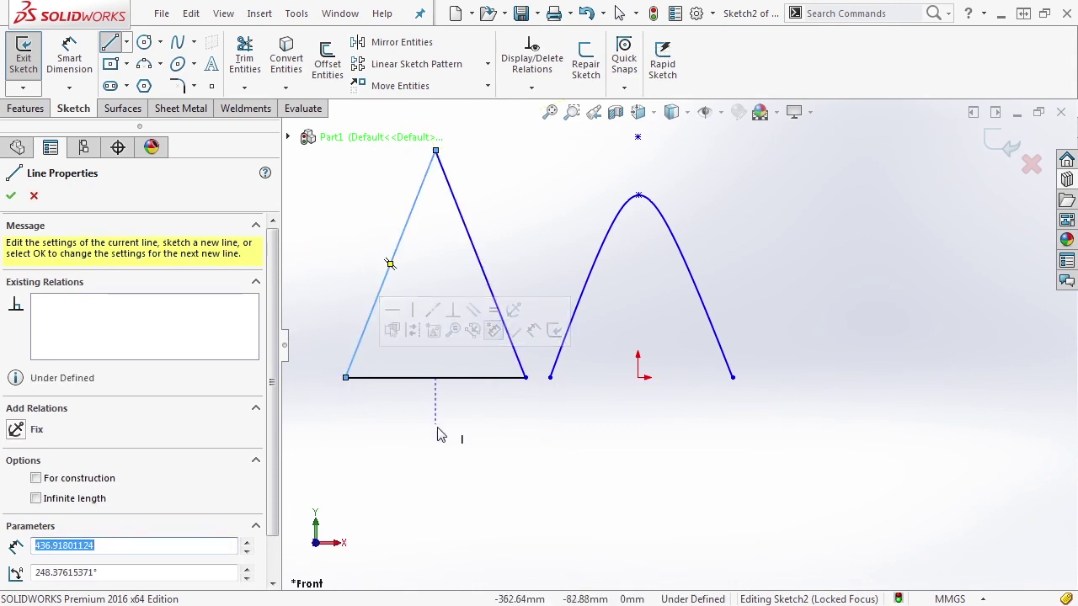
key(Escape)
Step: Draw a slanted line from the triangle's bottom-left corner past its right side
key(l)
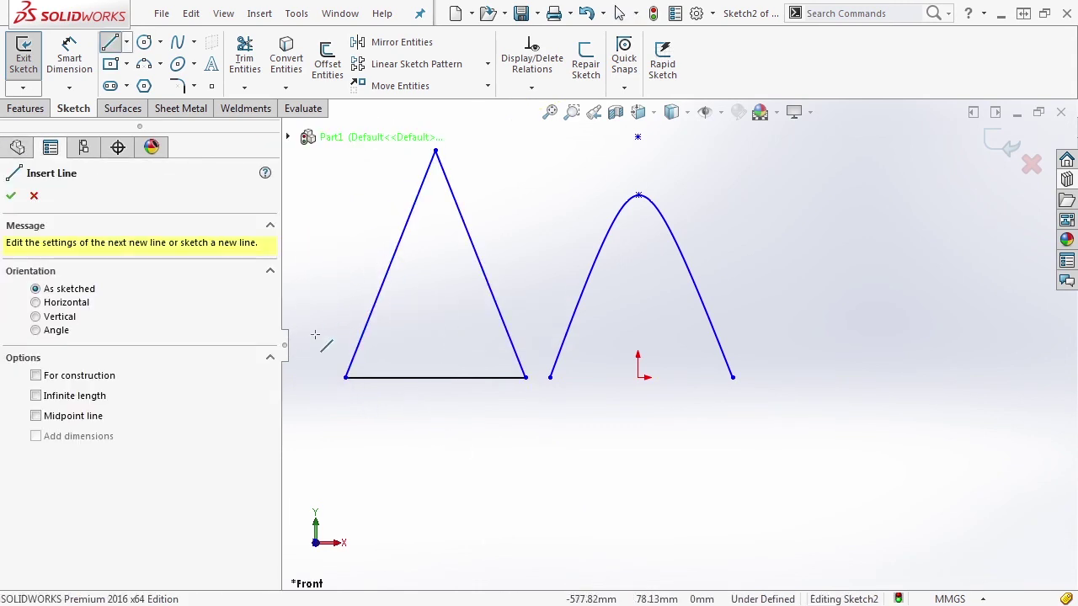
click(345, 377)
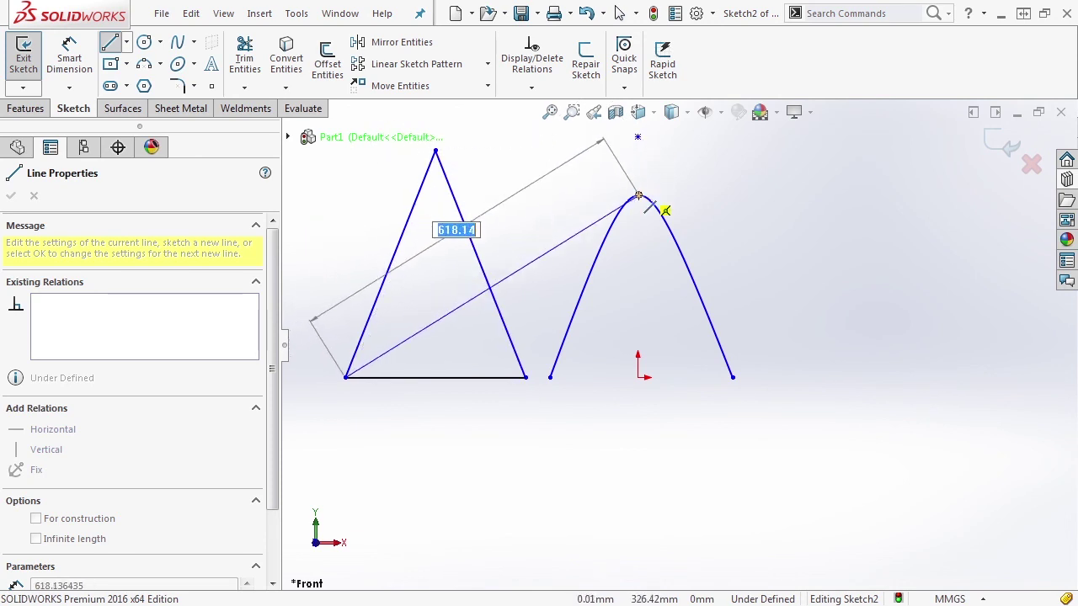
click(538, 336)
key(Escape)
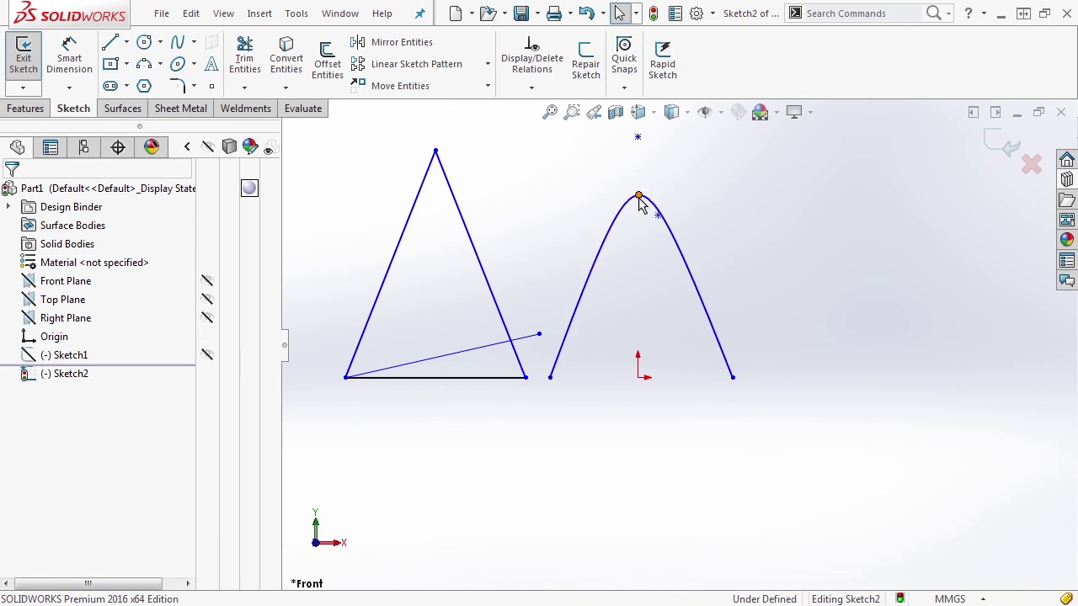
Step: Narrow the conic by moving its apex, make both endpoints Fixed, then select the conic
mouse_move(638, 197)
mouse_down()
mouse_move(645, 269)
mouse_move(631, 192)
mouse_move(640, 226)
mouse_move(649, 197)
mouse_move(662, 197)
mouse_move(647, 195)
mouse_up()
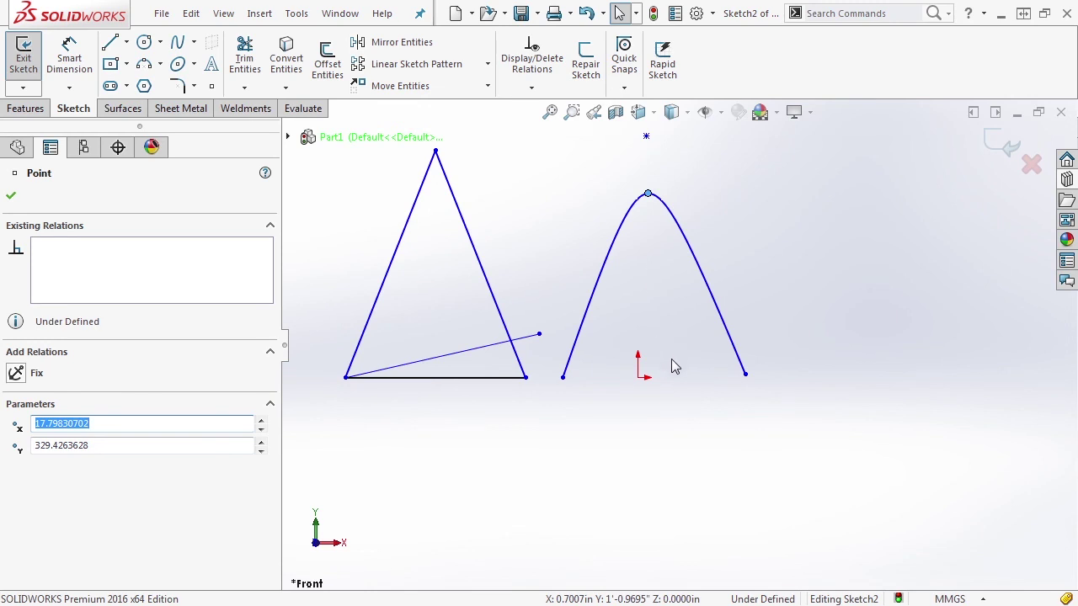
click(562, 377)
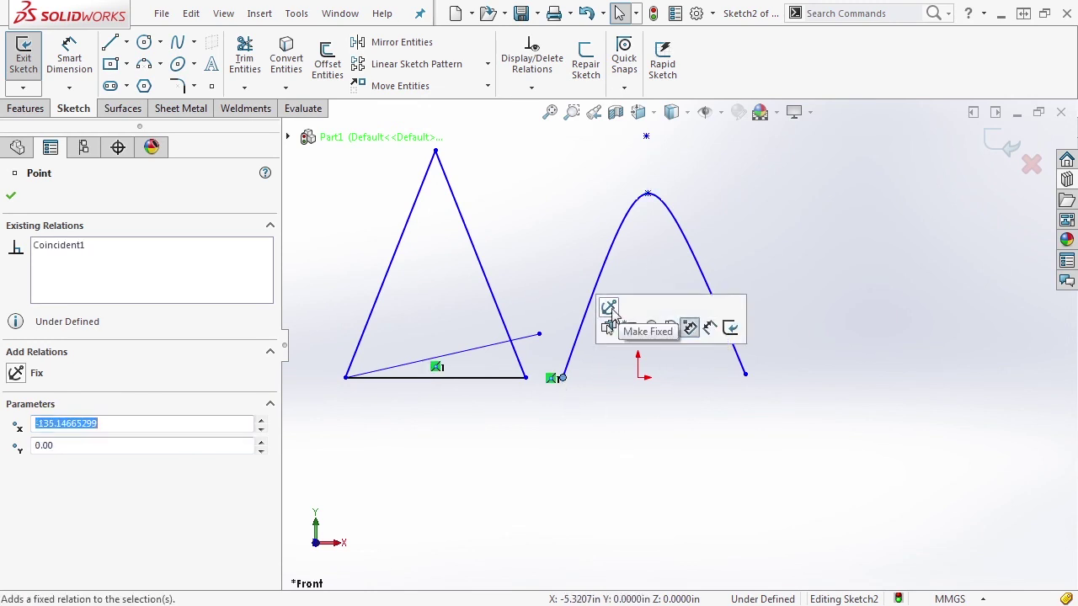
click(689, 327)
click(745, 375)
click(794, 305)
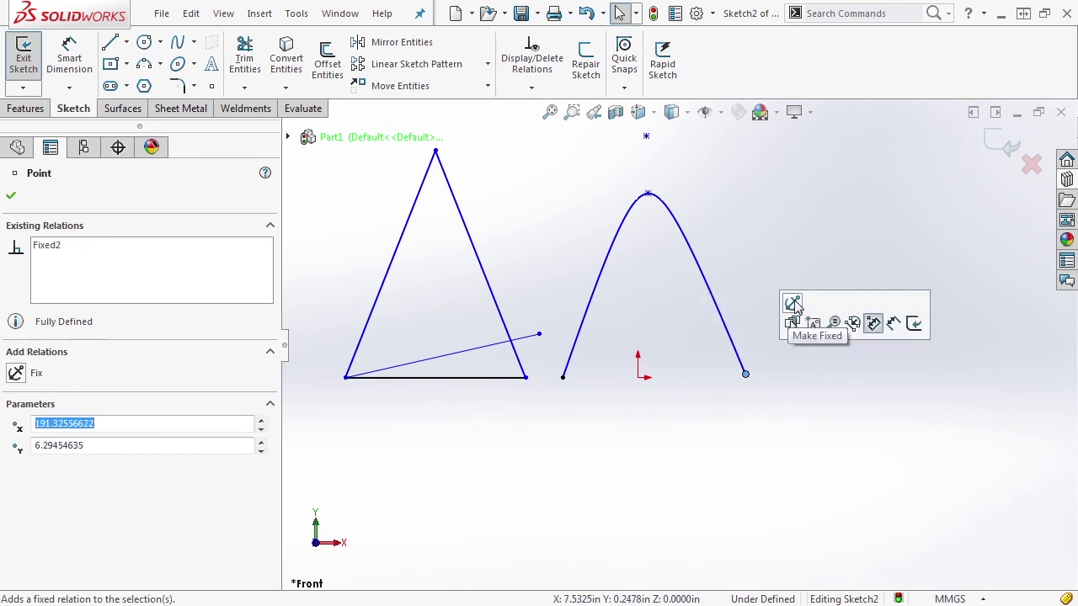
click(759, 268)
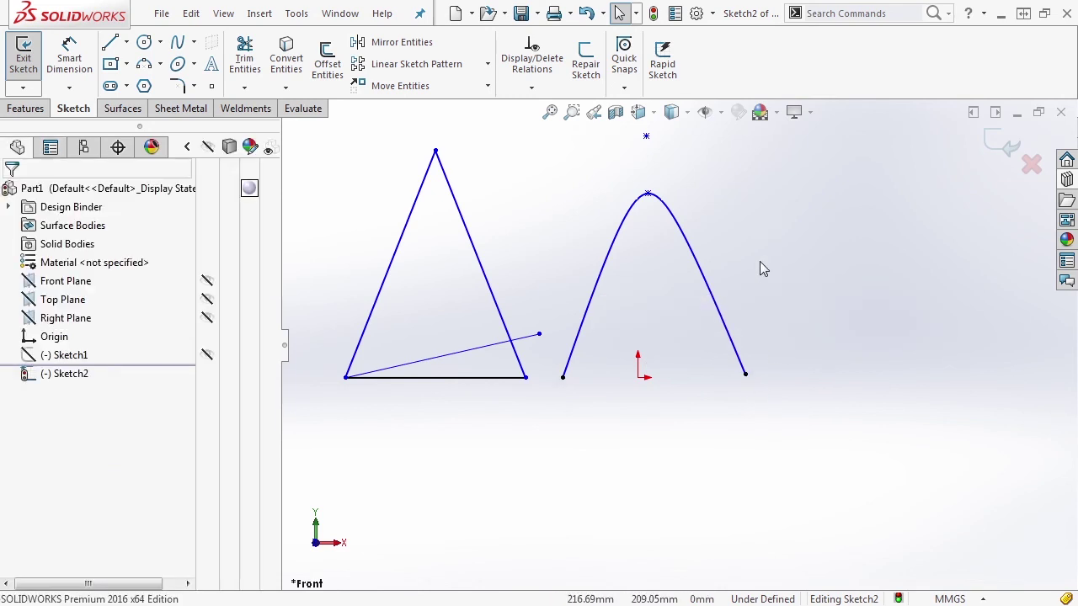
click(695, 258)
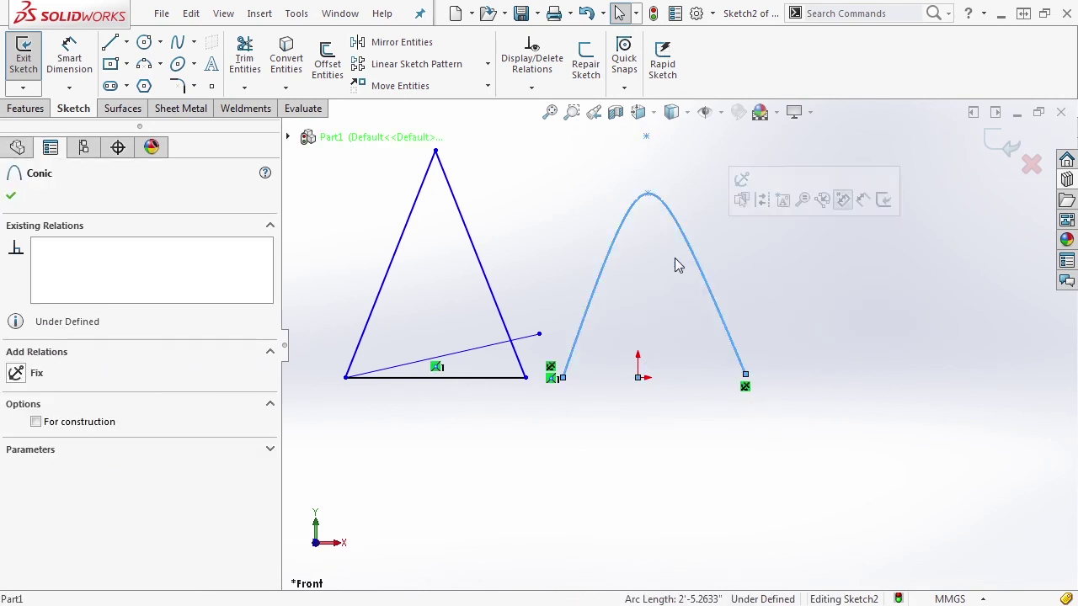
Step: Try conic rho values of 0.25 and then 0.95
click(272, 451)
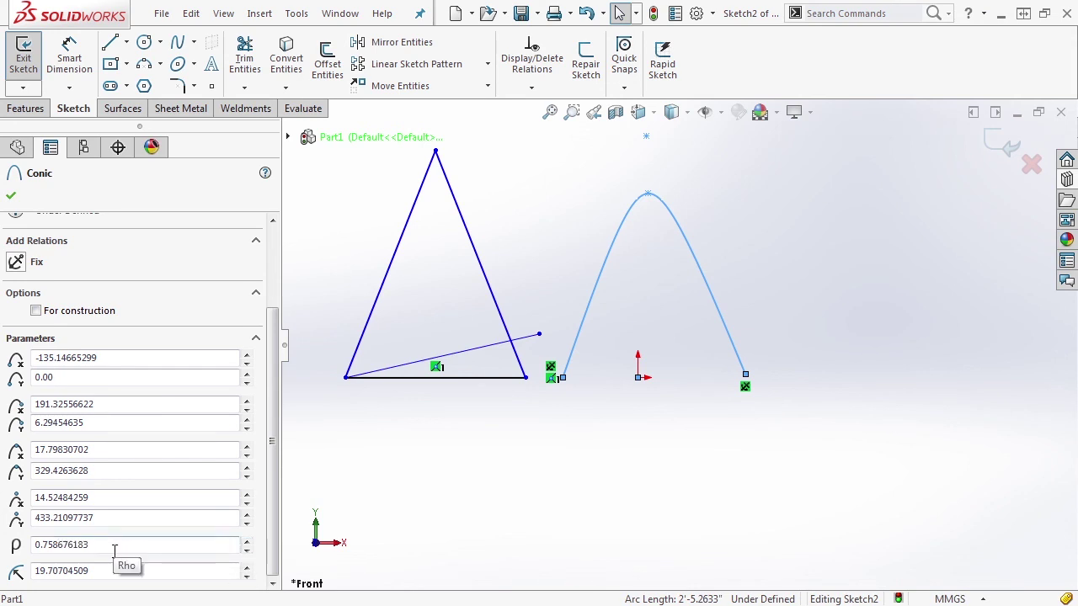
drag(111, 548, 5, 551)
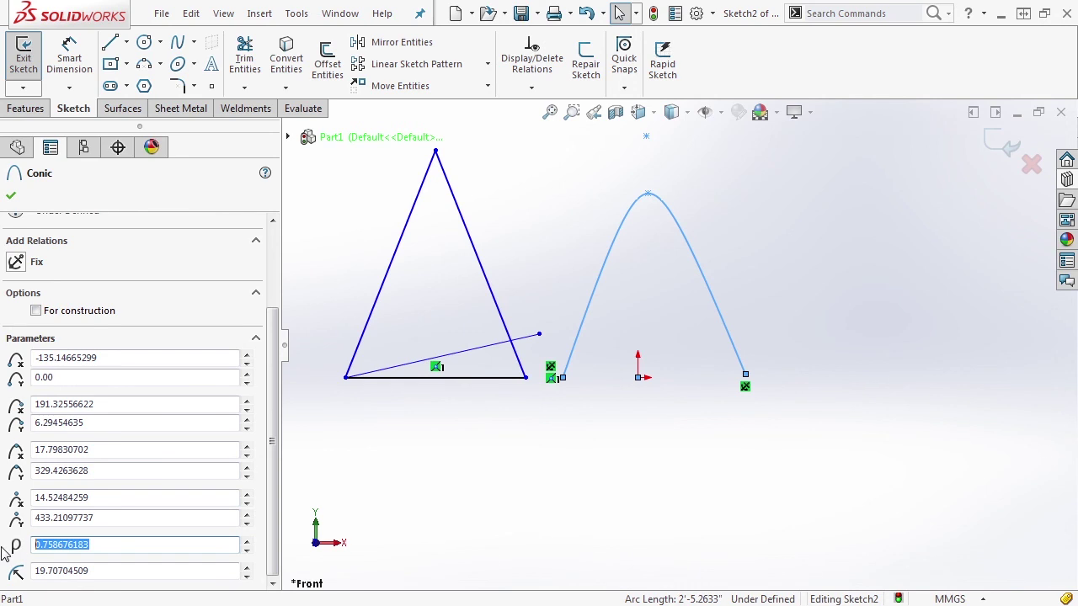
text(0.25)
key(Return)
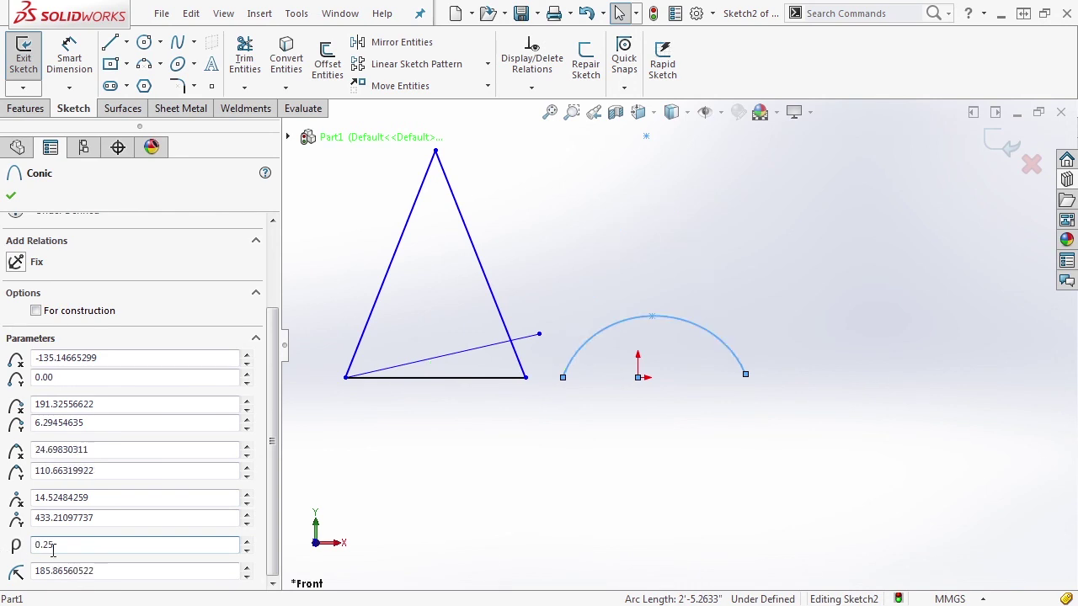
text(.95)
key(Return)
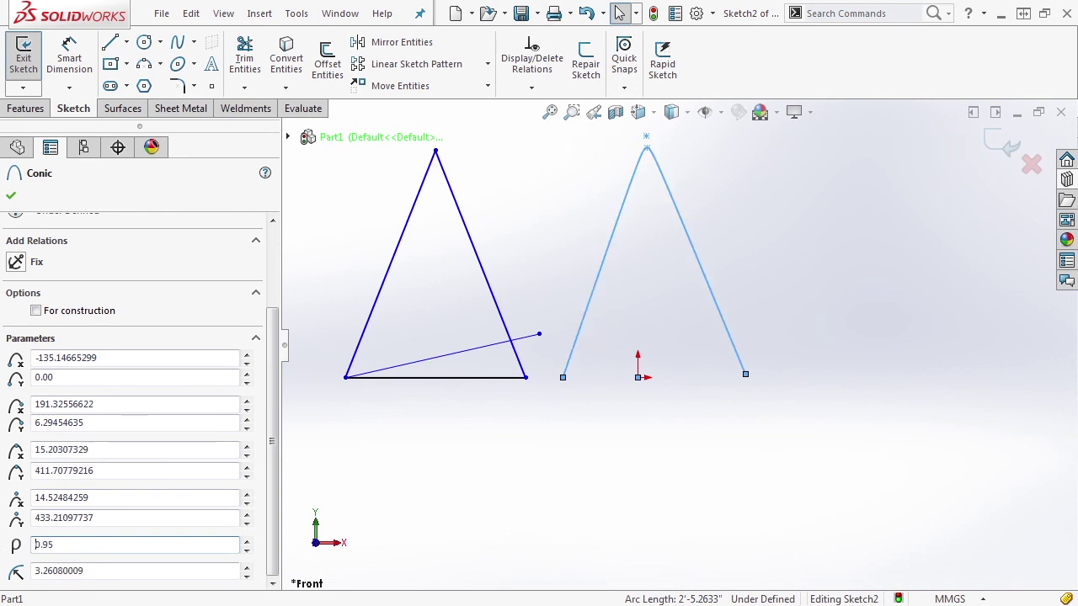
Step: Set rho back to 0.5, then give the conic a shoulder radius of 75
double_click(89, 570)
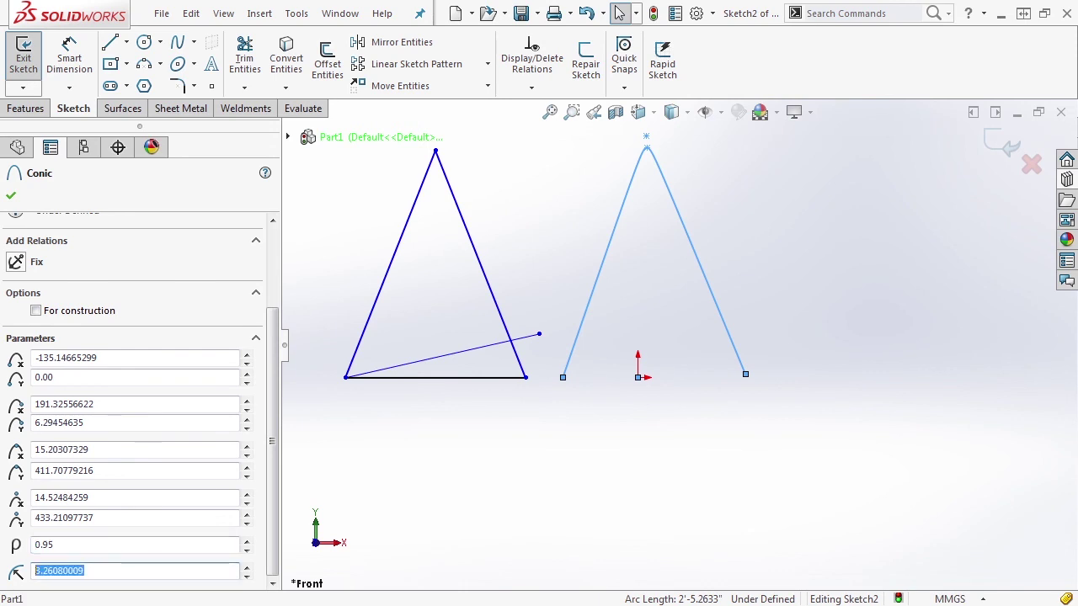
text(3)
double_click(124, 547)
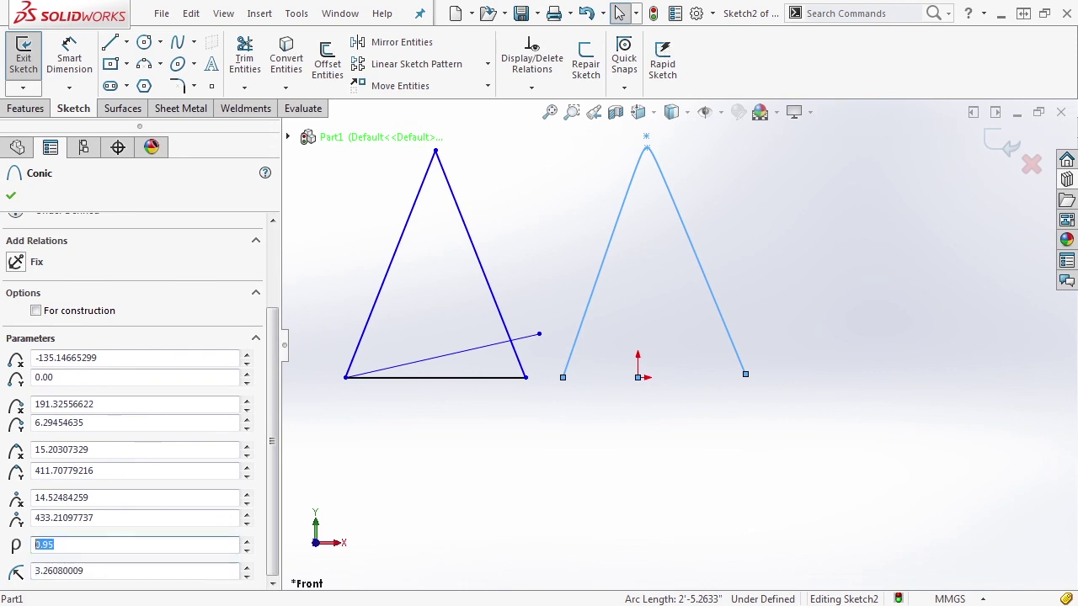
key(Return)
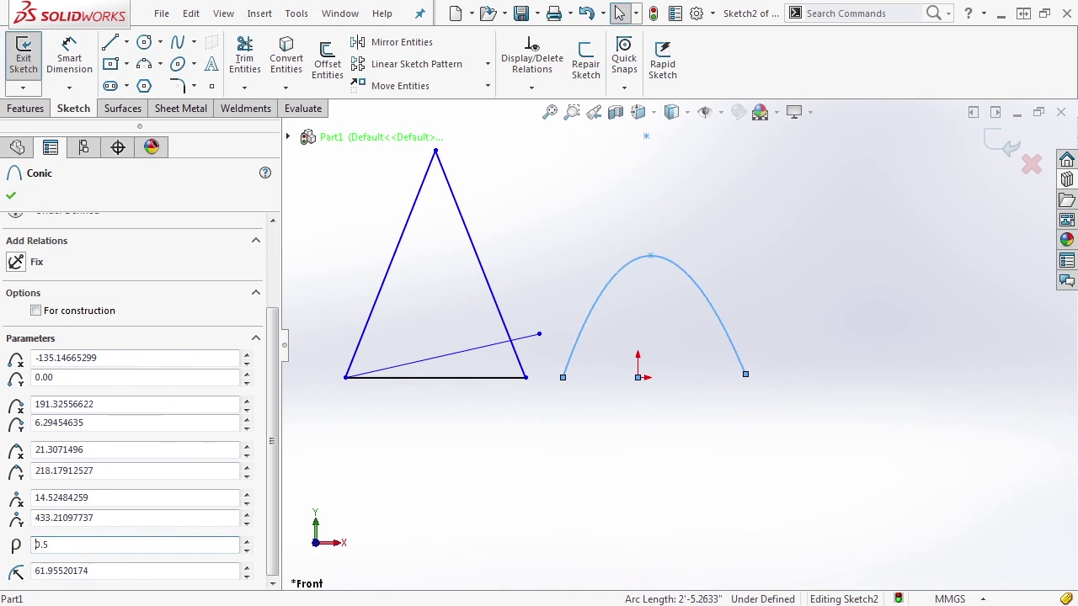
double_click(106, 571)
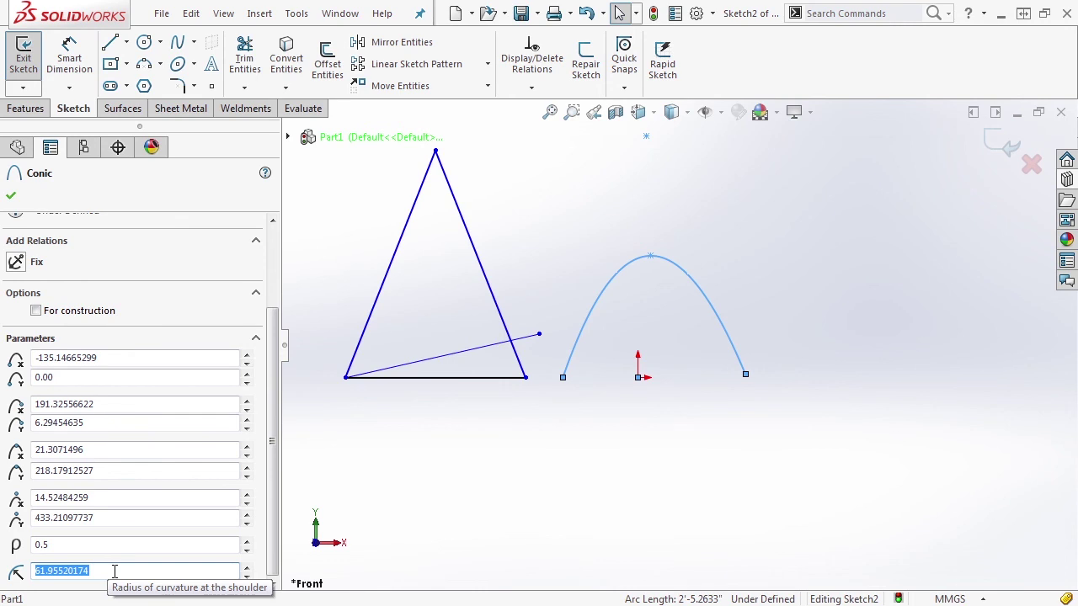
text(75)
key(Return)
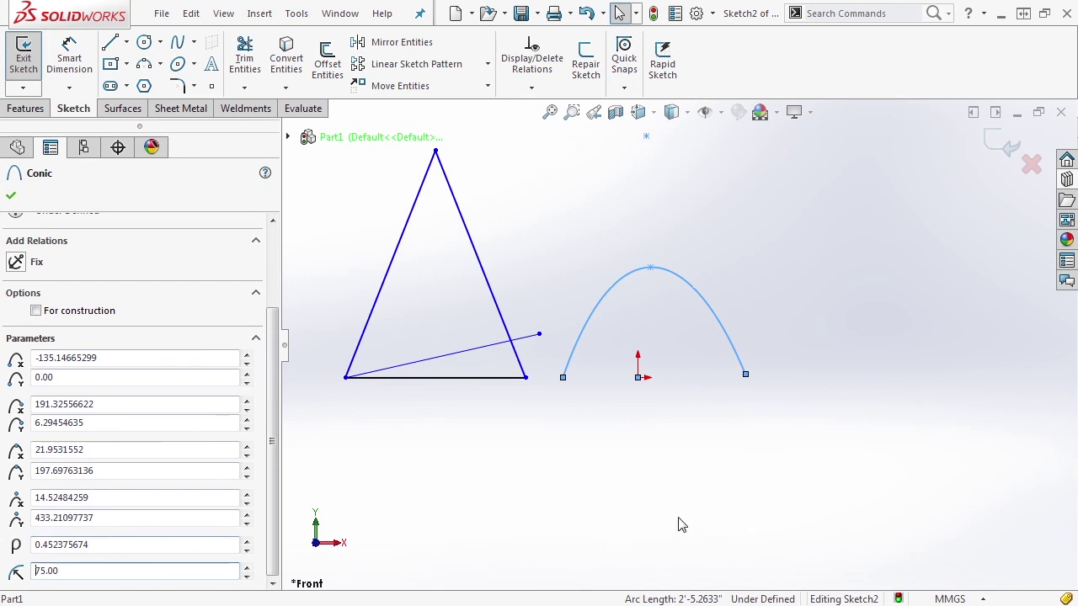
Step: Add a rho dimension of 0.55 to the conic, placed above the arch
click(680, 478)
key(s)
click(729, 489)
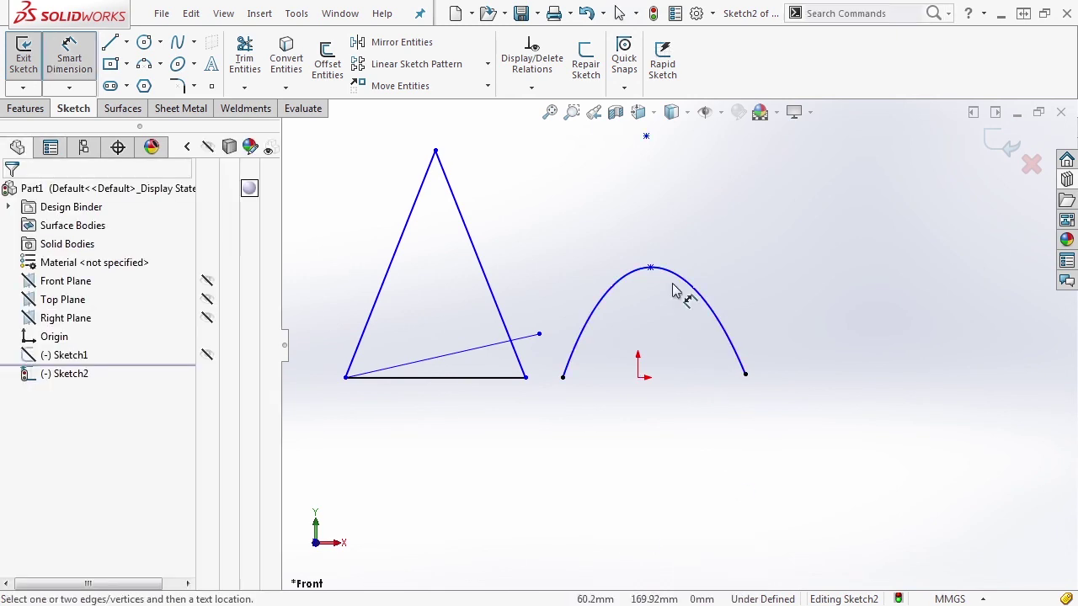
click(688, 283)
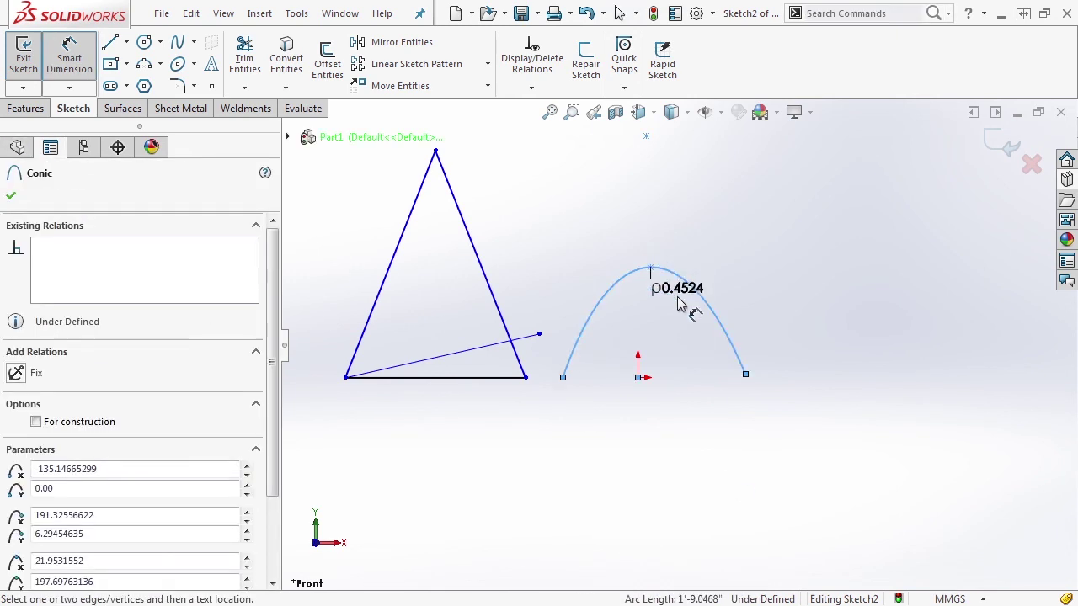
click(731, 194)
text(.55)
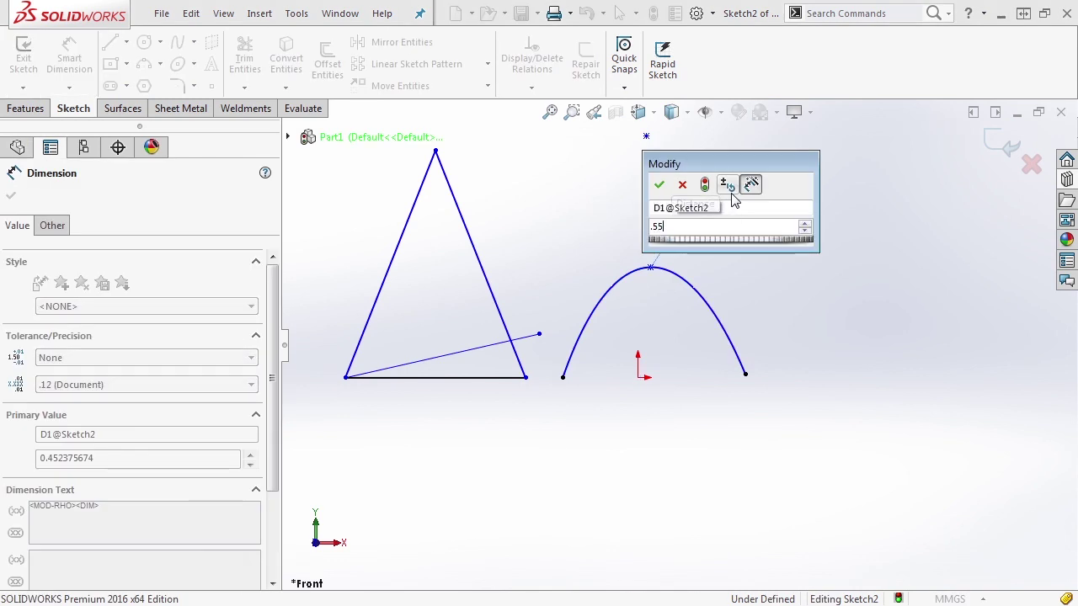
key(Return)
key(Escape)
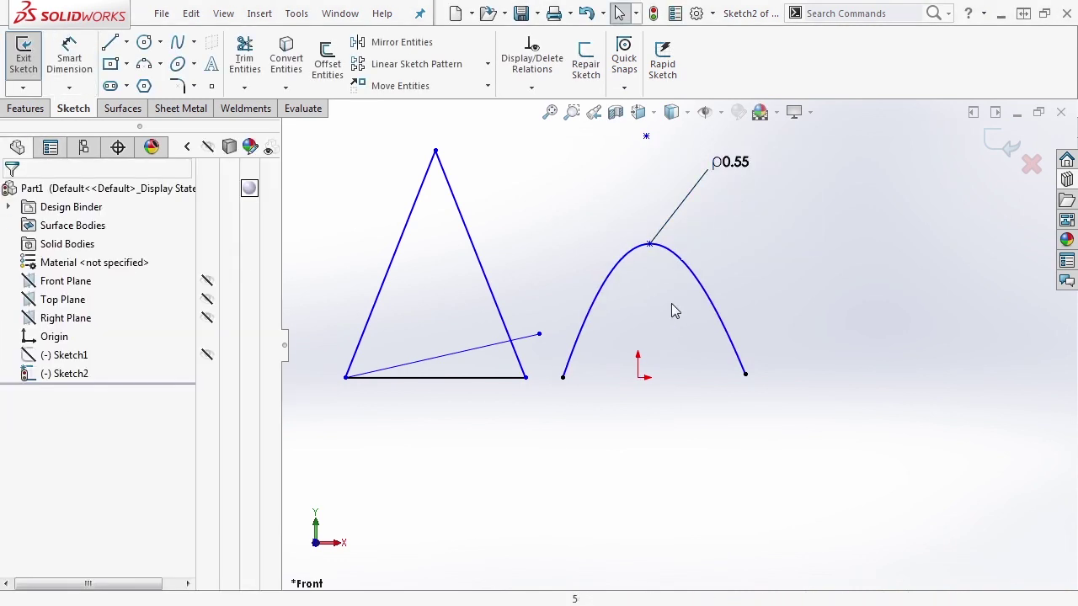
Step: Set the conic's shoulder radius to 55 in the Conic PropertyManager
click(684, 268)
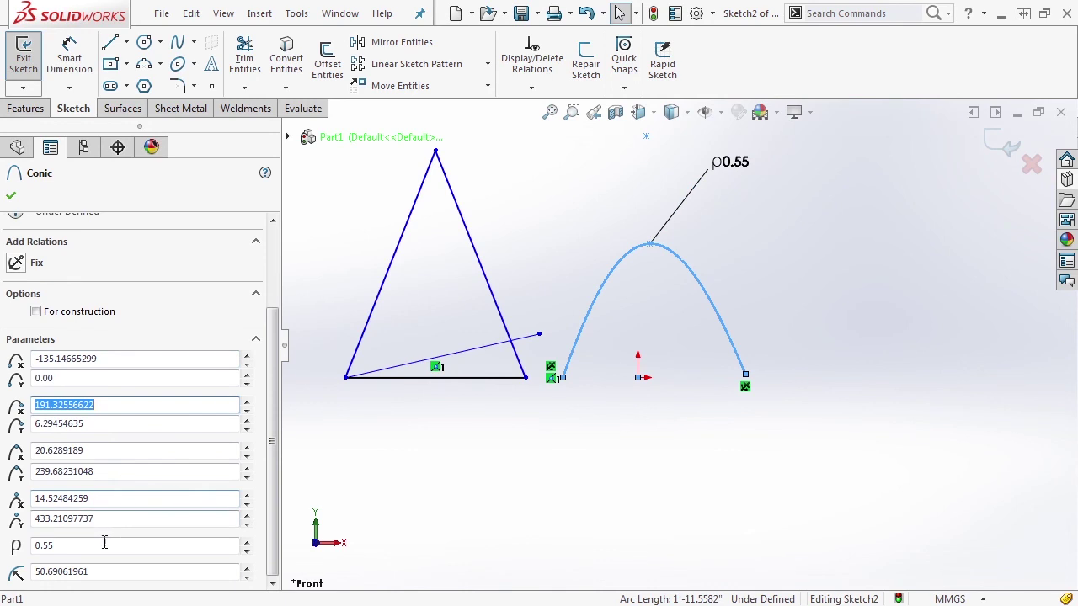
click(103, 571)
text(55)
key(Return)
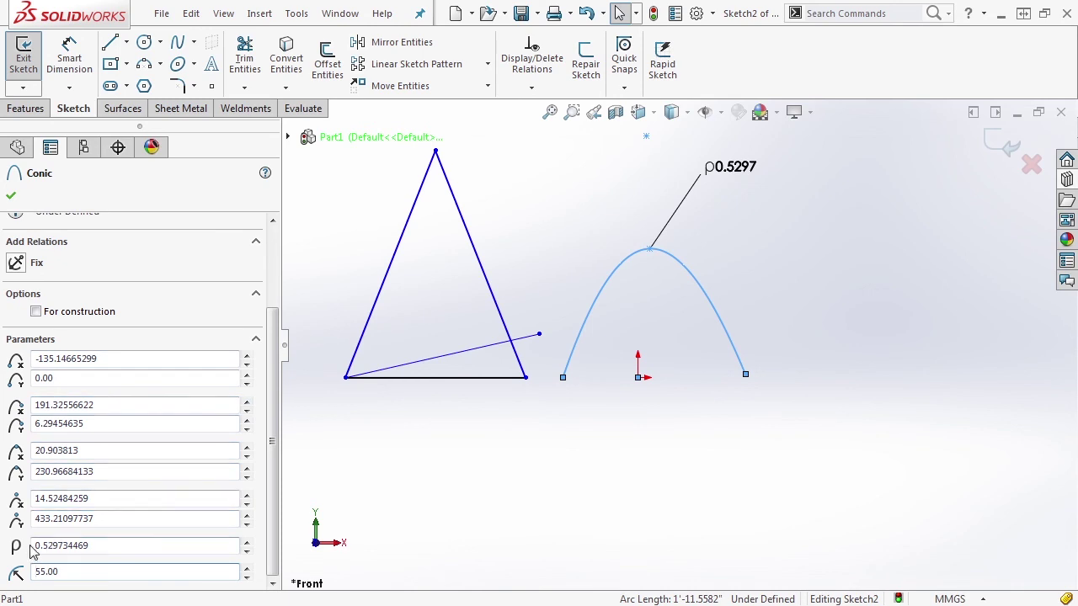
click(620, 461)
scroll(686, 446, up, 3)
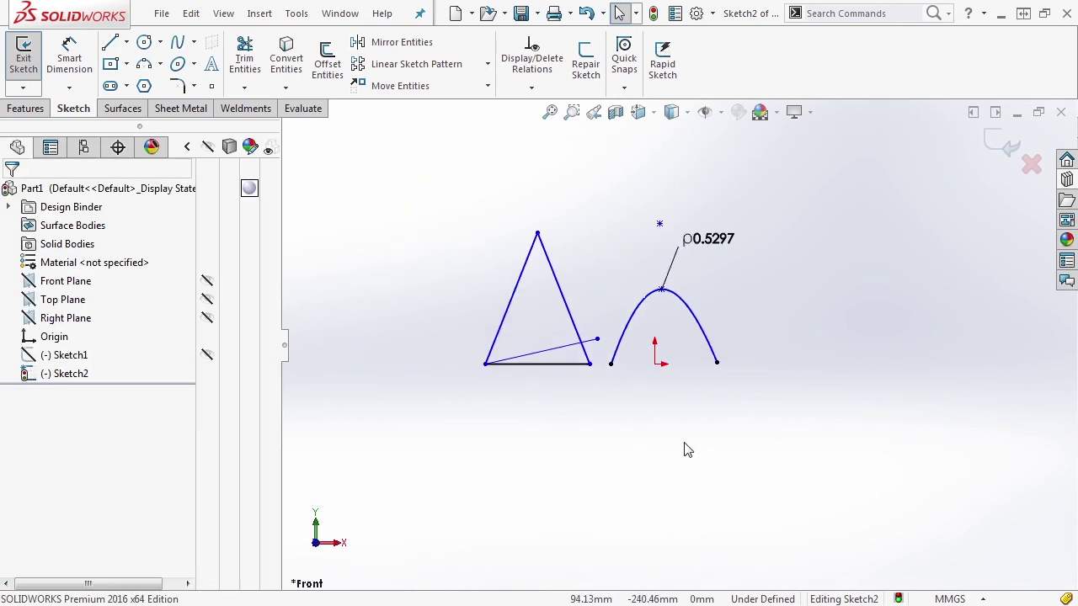
click(696, 317)
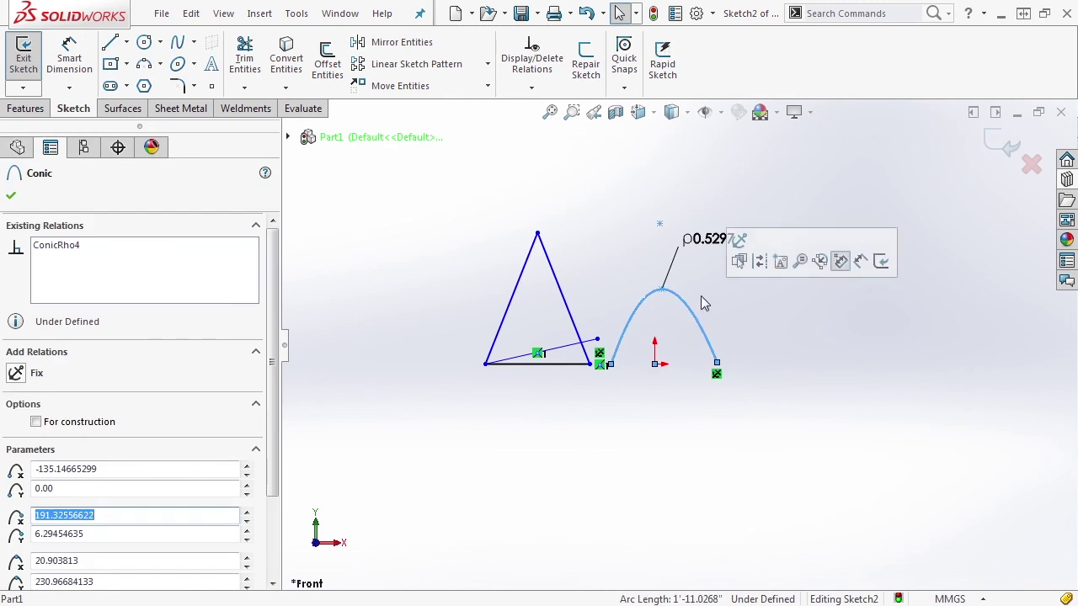
key(Escape)
scroll(681, 298, down, 2)
Step: Cancel the redundant endpoint-to-endpoint width dimension and keep rho at 0.5297
key(s)
click(729, 361)
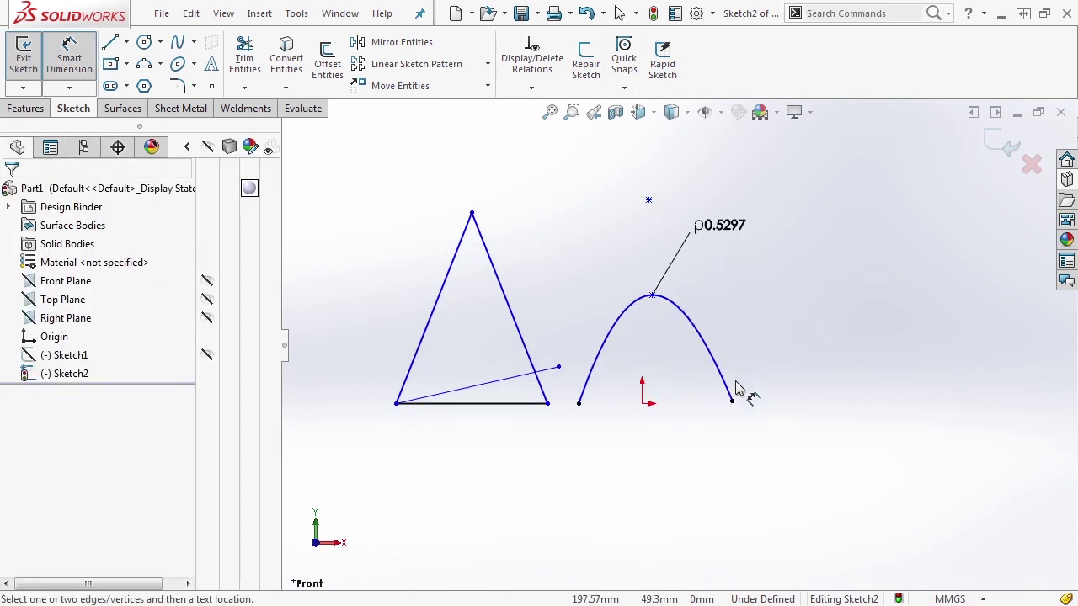
click(731, 403)
click(579, 404)
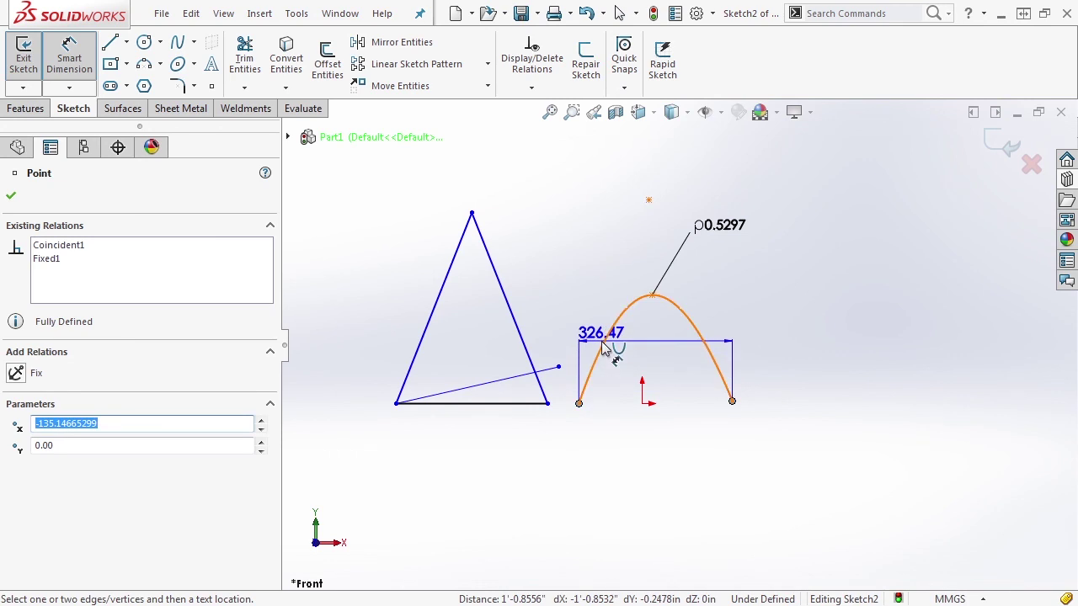
click(646, 354)
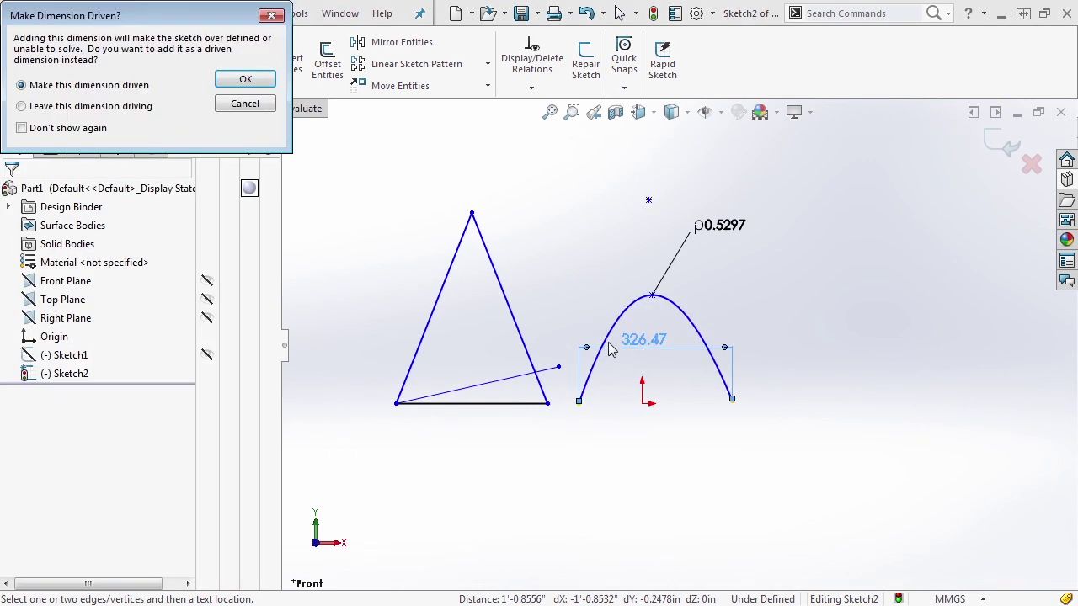
click(238, 108)
key(Escape)
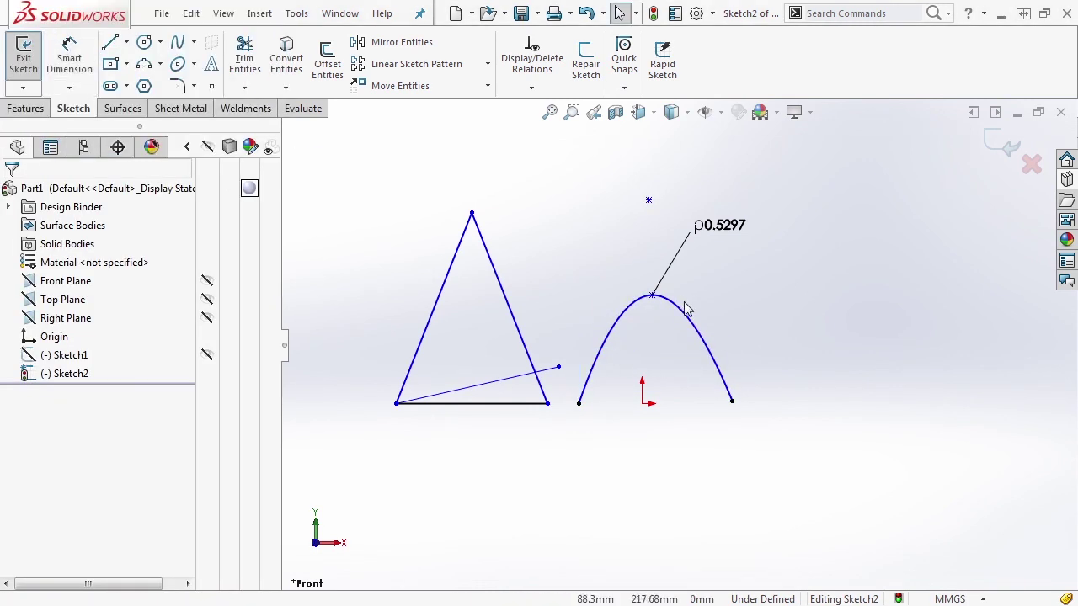
double_click(720, 226)
key(Escape)
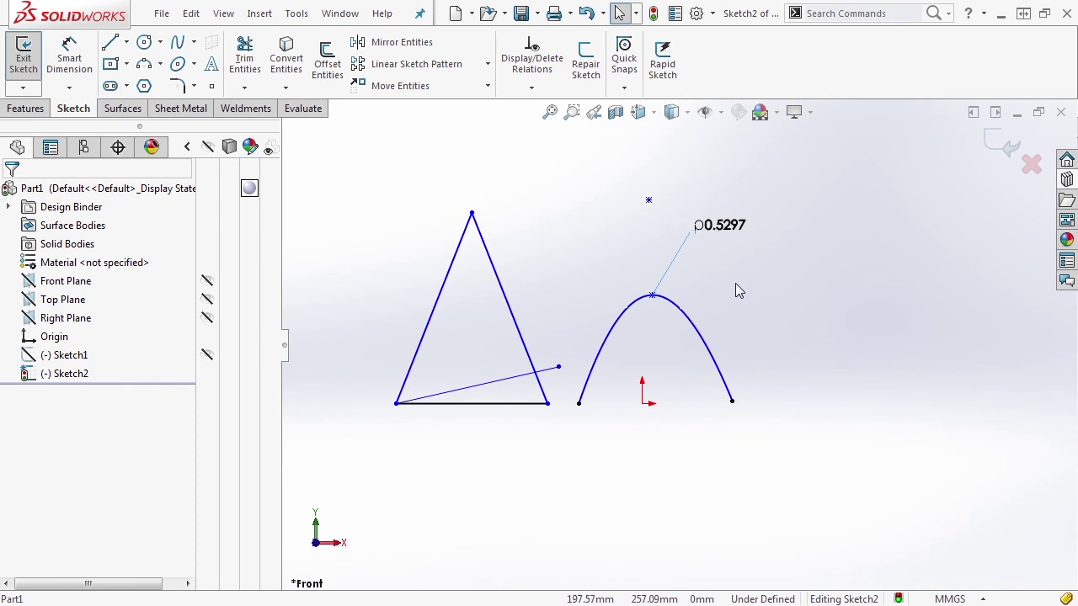
Step: Delete the conic arch from Sketch2 and exit the sketch with Discard Changes
click(673, 310)
key(Delete)
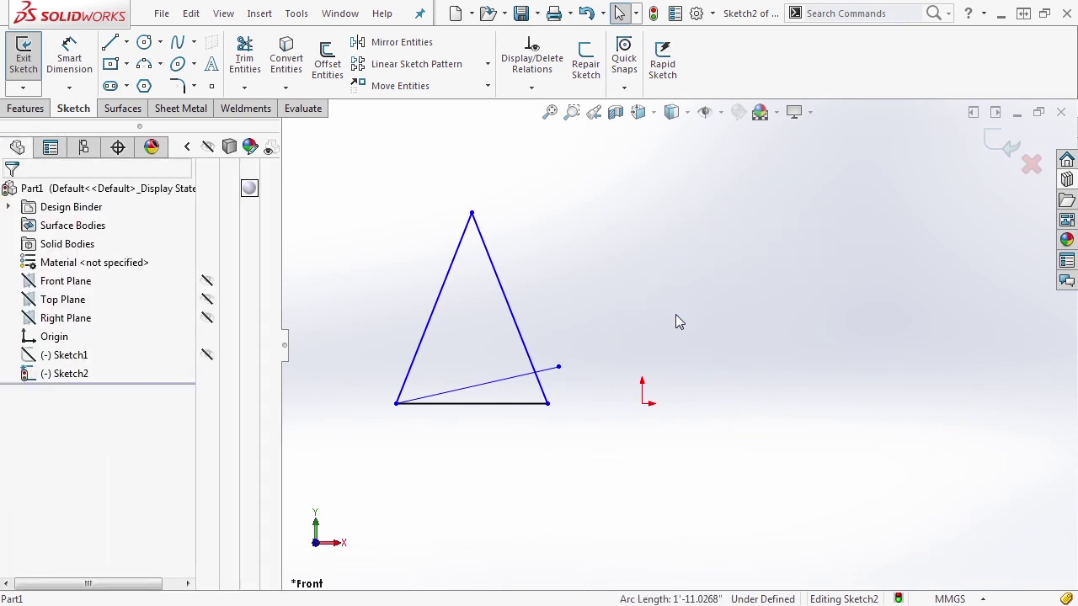
scroll(717, 397, up, 3)
scroll(605, 364, down, 1)
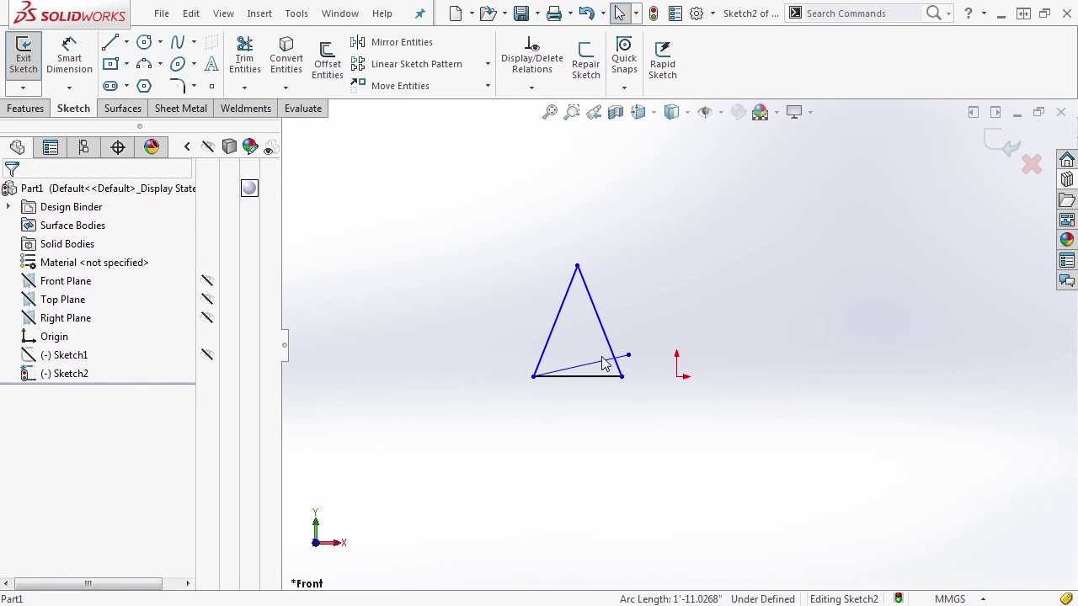
click(1034, 165)
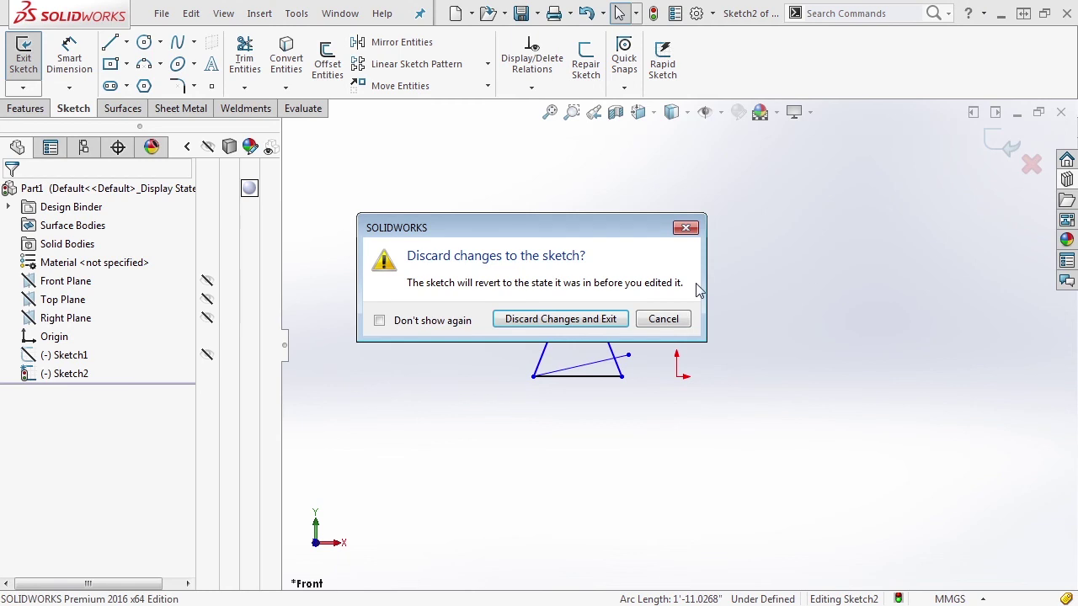